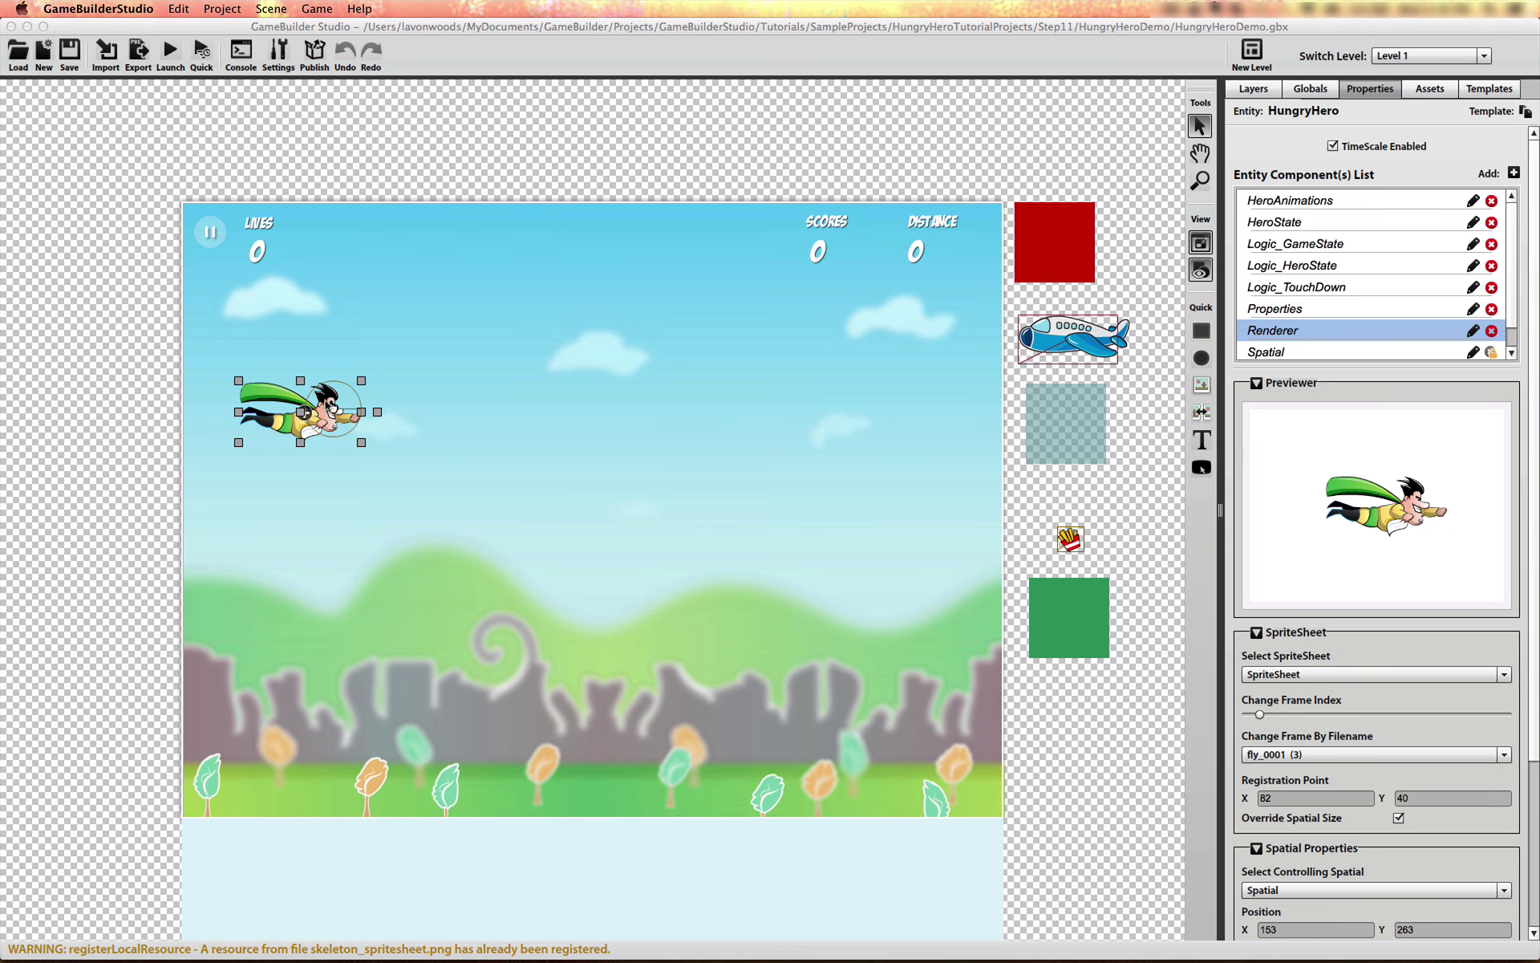
# - Add a Rules Map component to HungryHero and name it Logic_FoodCollisions
pyautogui.click(1514, 173)
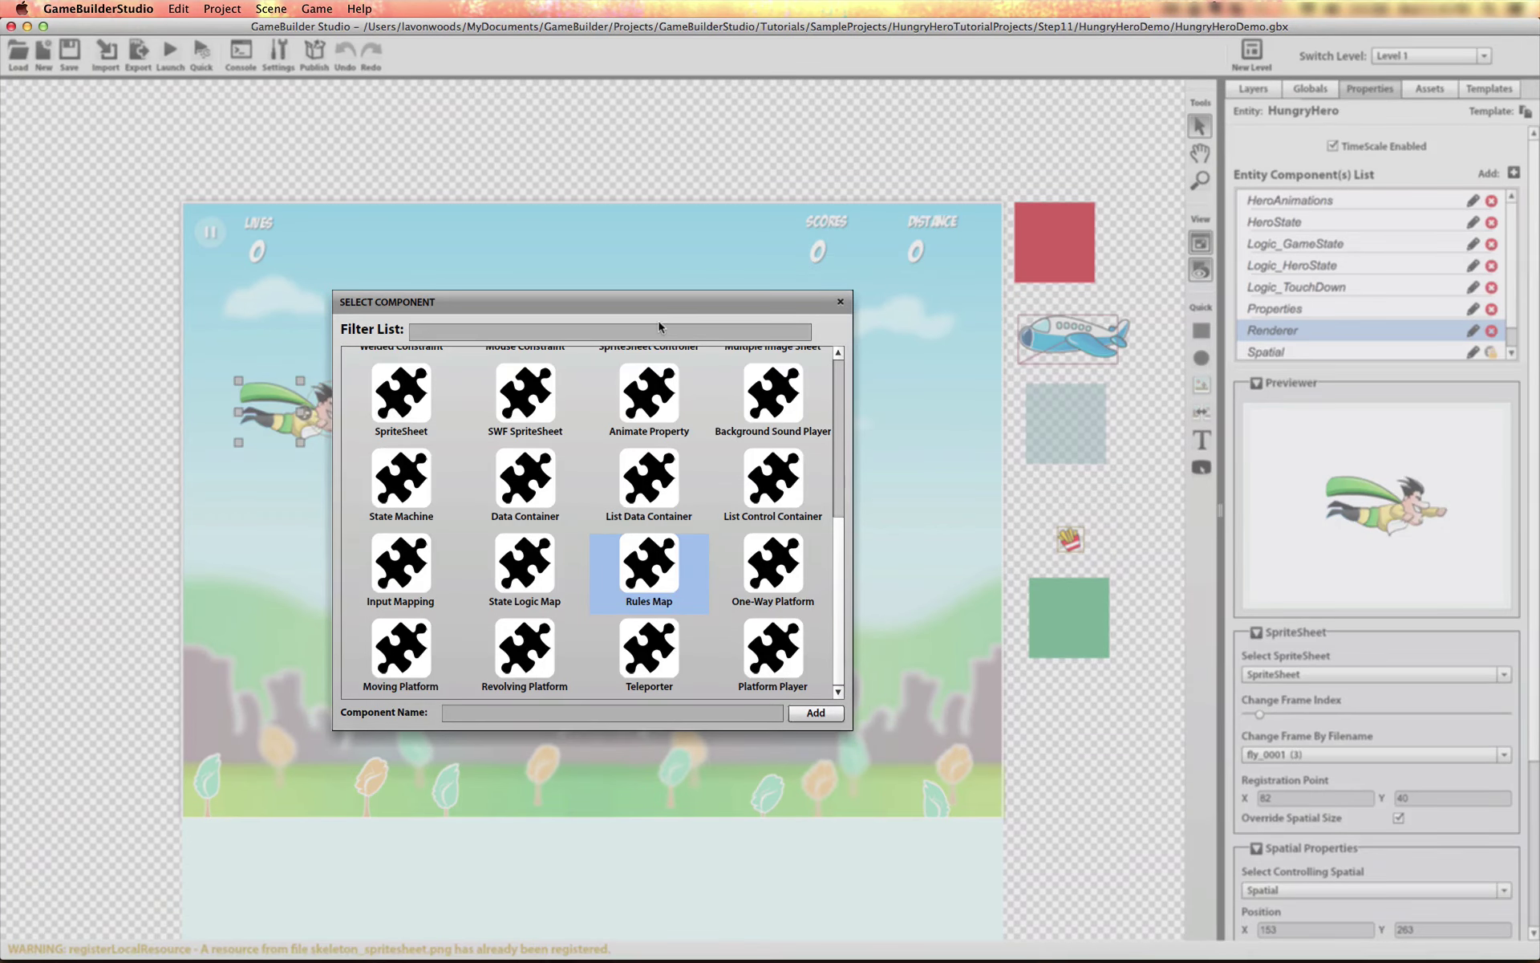
pyautogui.click(642, 351)
pyautogui.click(610, 332)
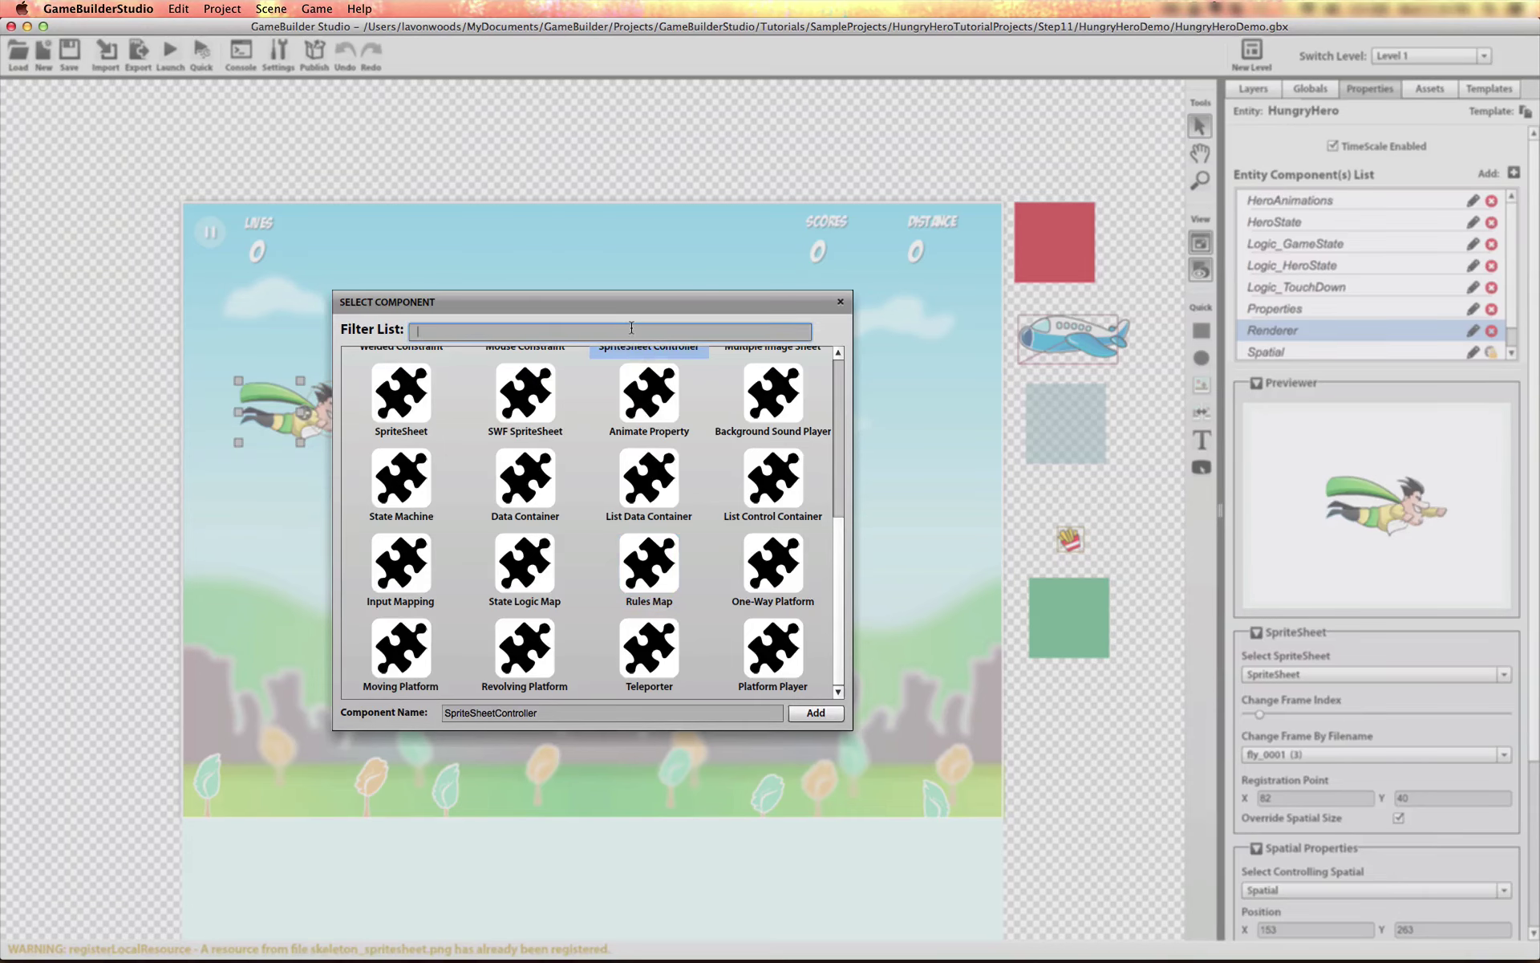
pyautogui.write('rul')
pyautogui.click(376, 405)
pyautogui.click(474, 713)
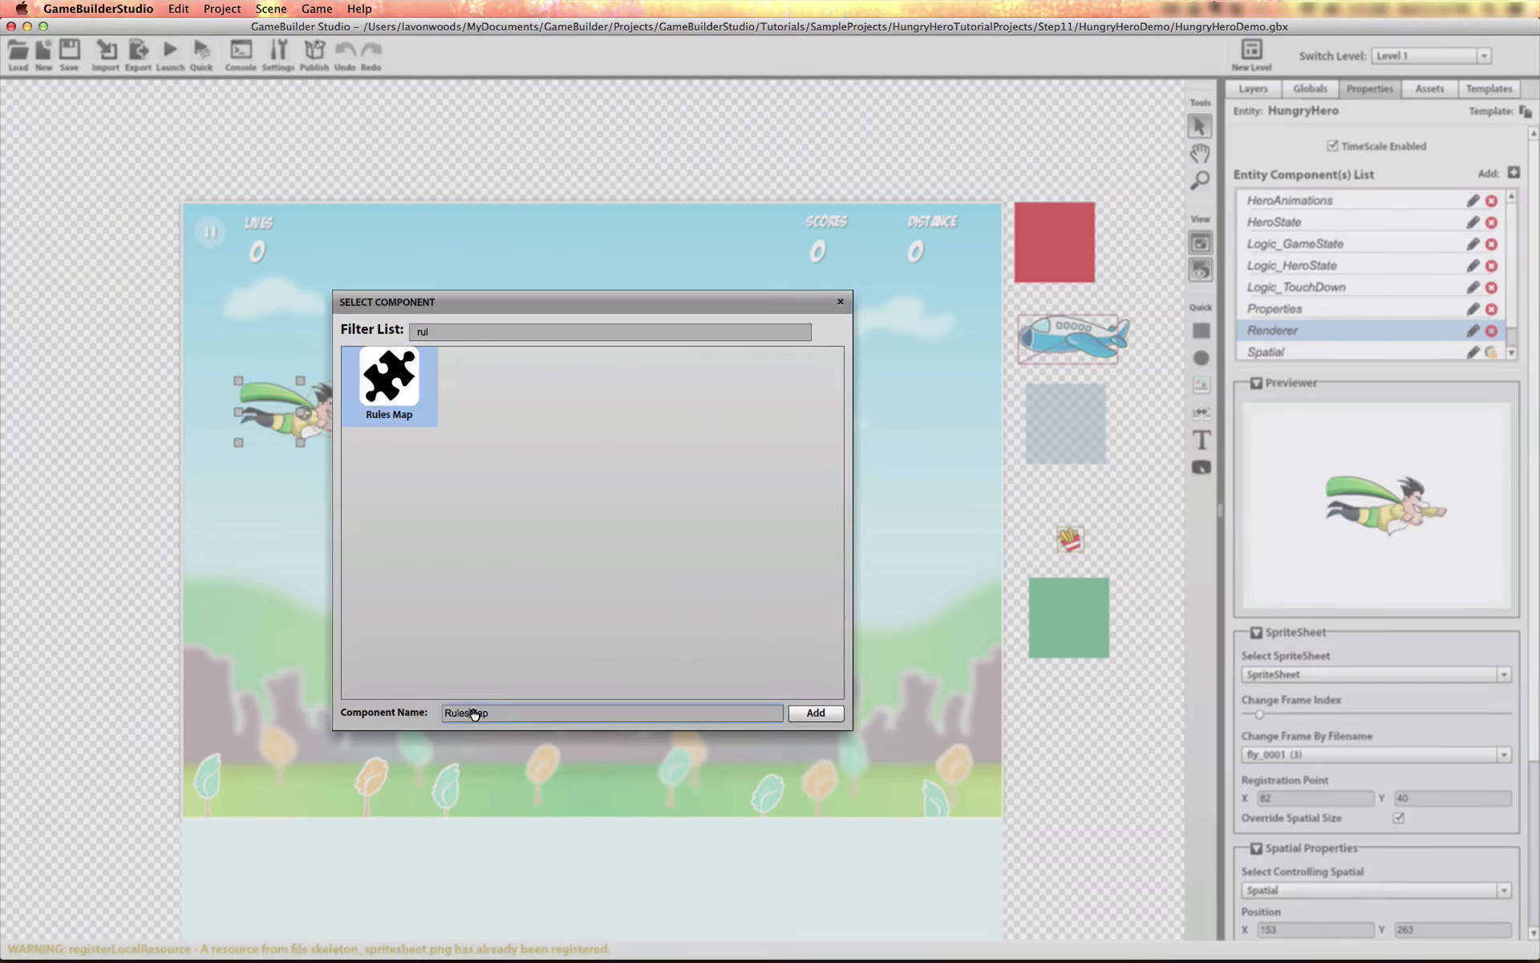
pyautogui.write('Logic_FoodCollisions')
# - Add Logic_FoodCollisions and give it an Event Captured condition: Collision Started with food
pyautogui.click(814, 714)
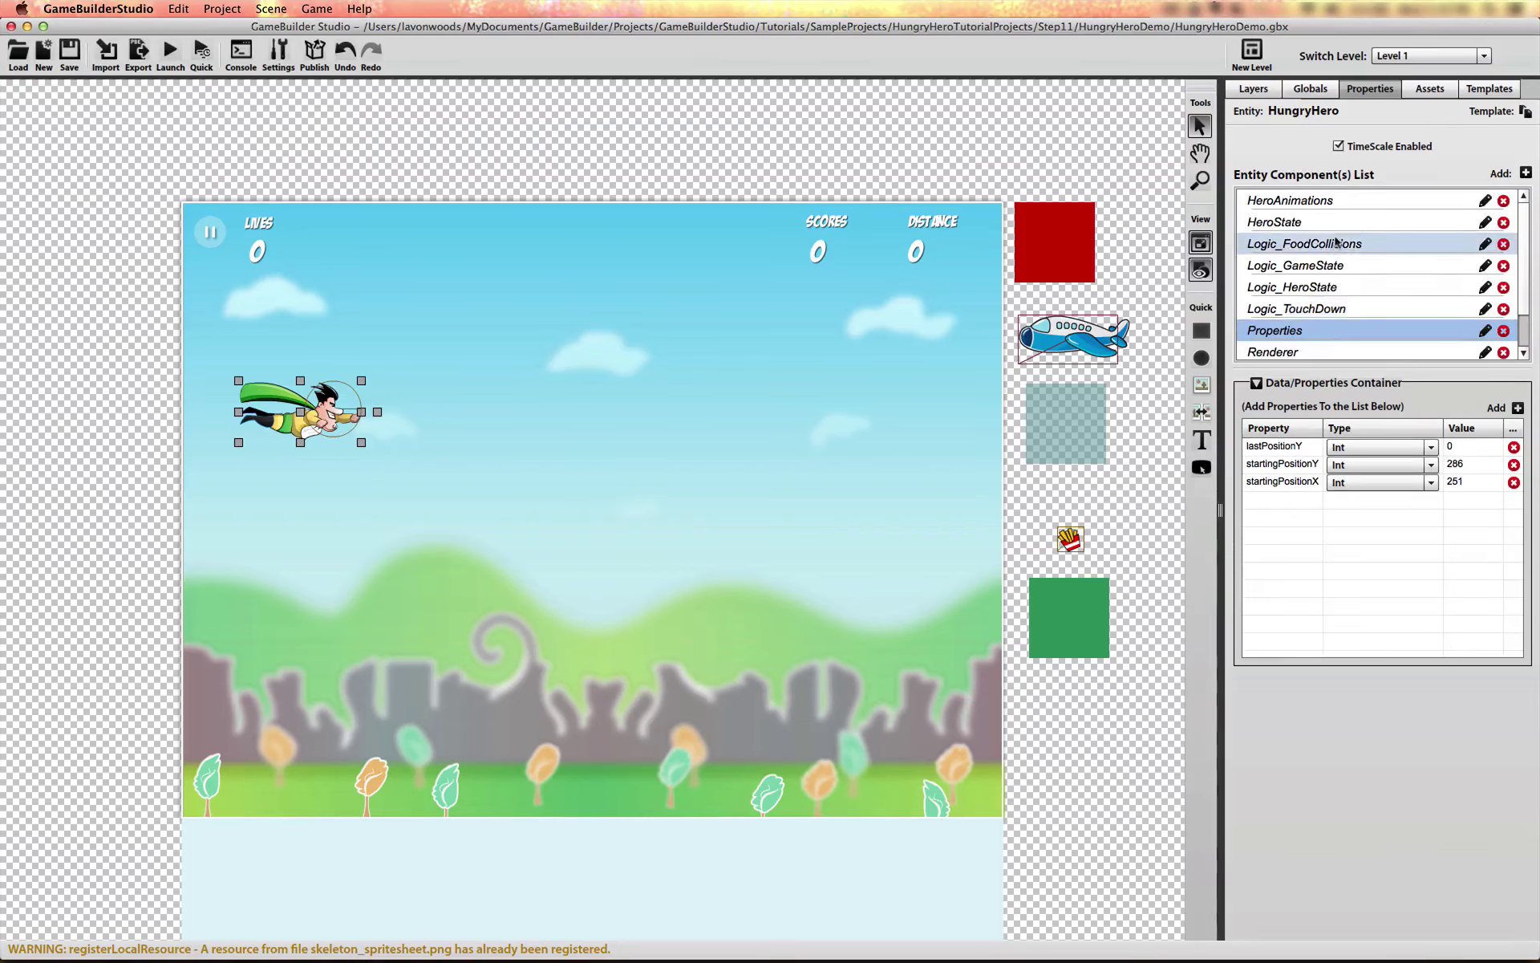
pyautogui.click(1337, 242)
pyautogui.click(1517, 410)
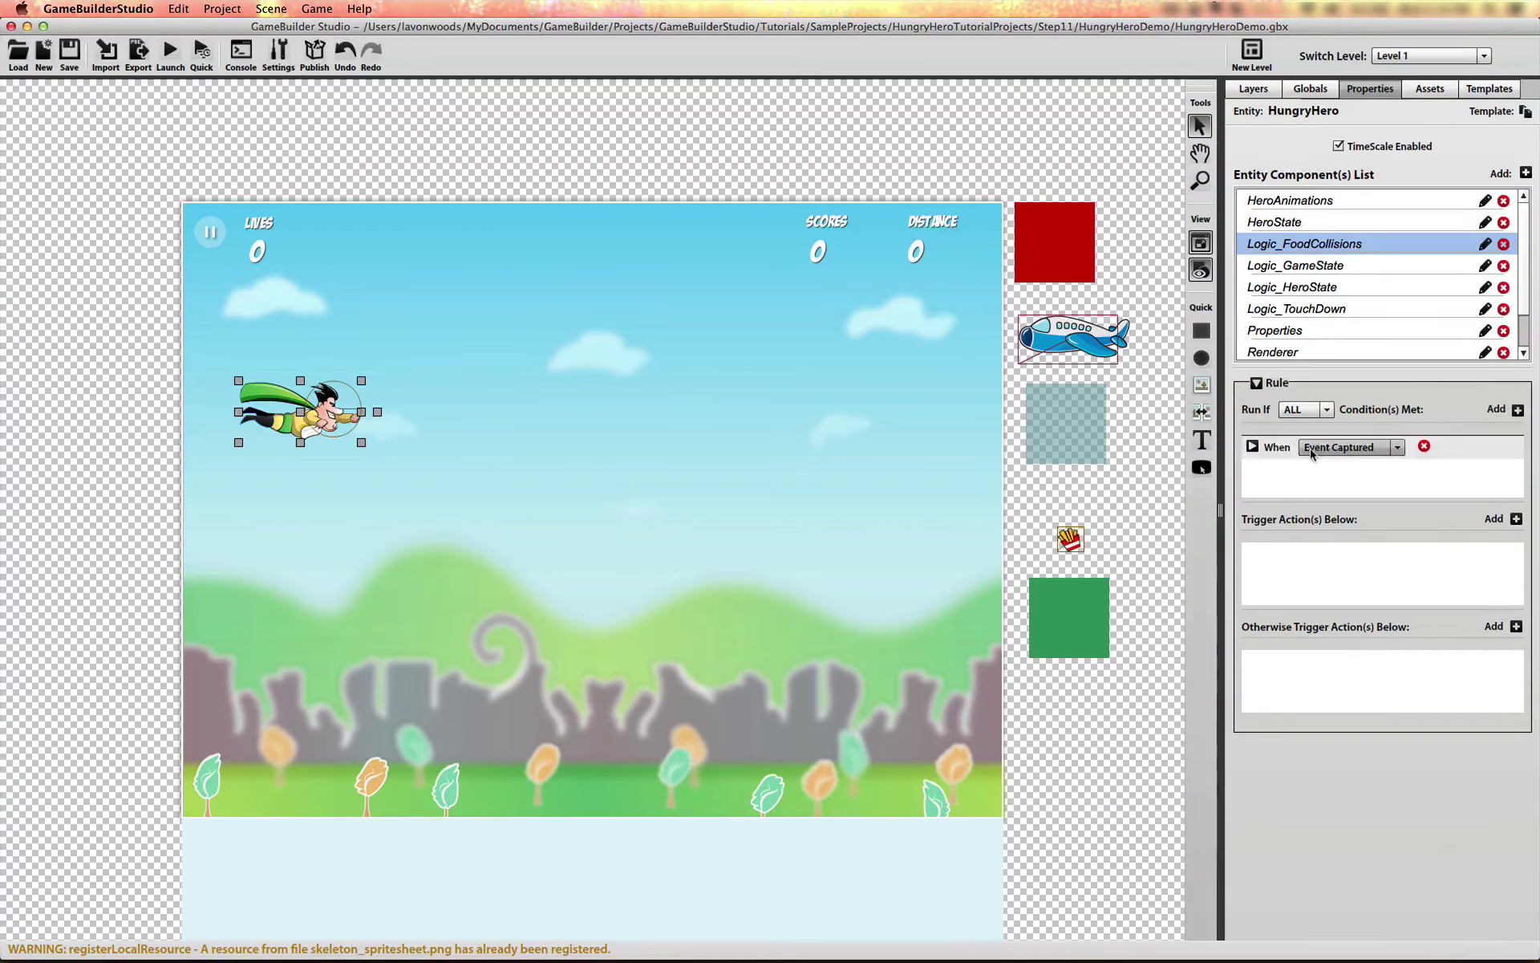
pyautogui.click(1284, 473)
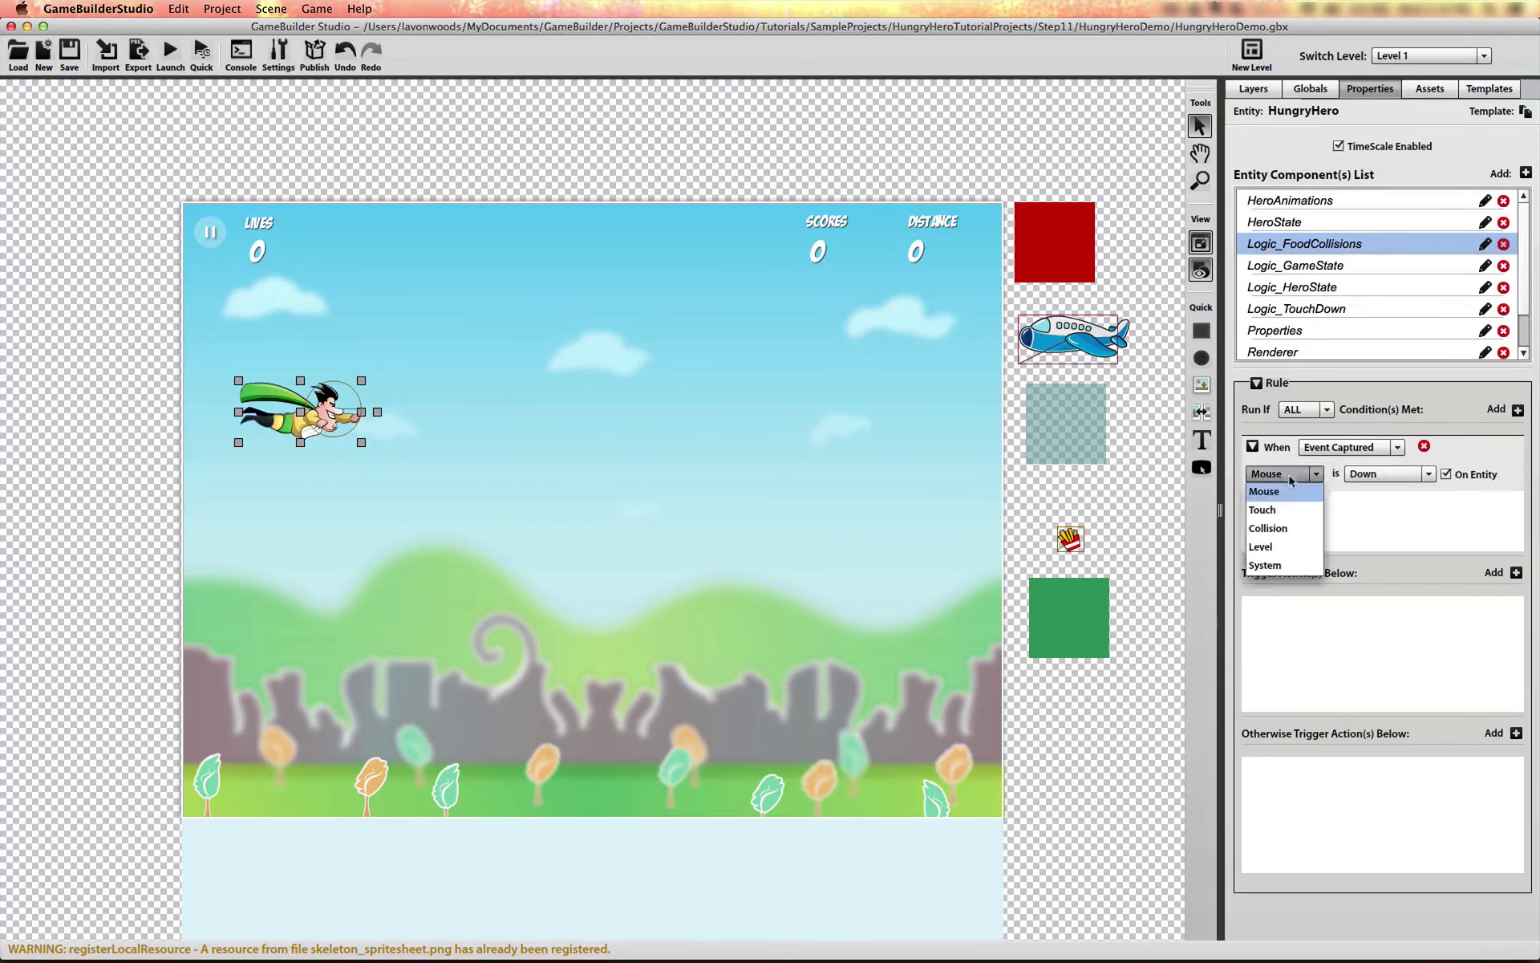
pyautogui.click(1285, 528)
pyautogui.click(1460, 473)
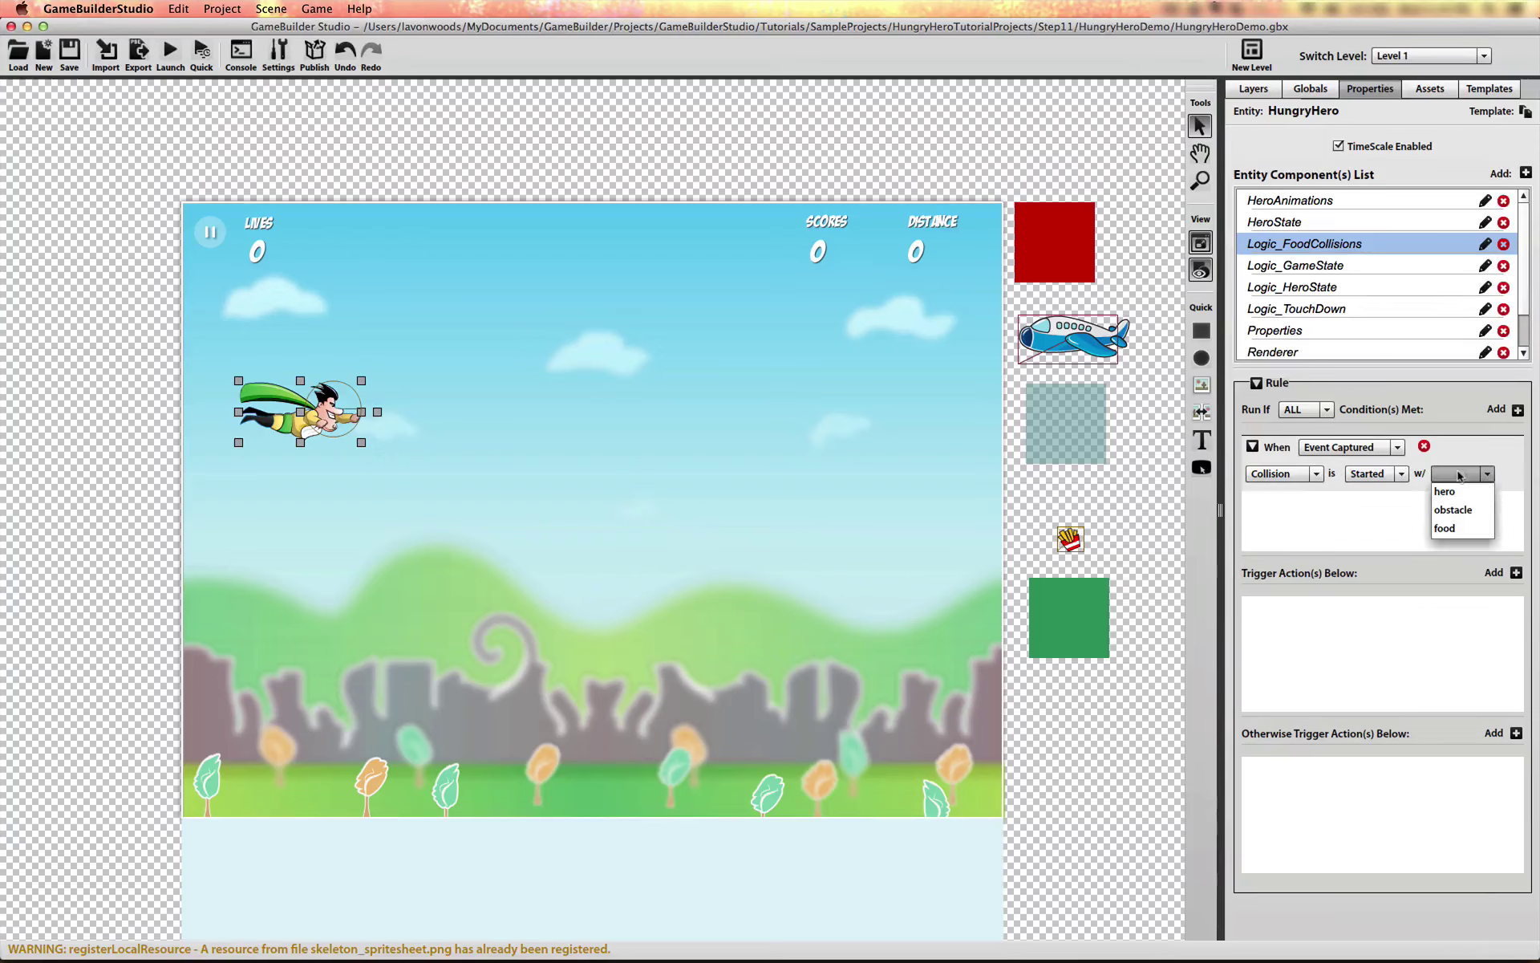
pyautogui.click(1452, 527)
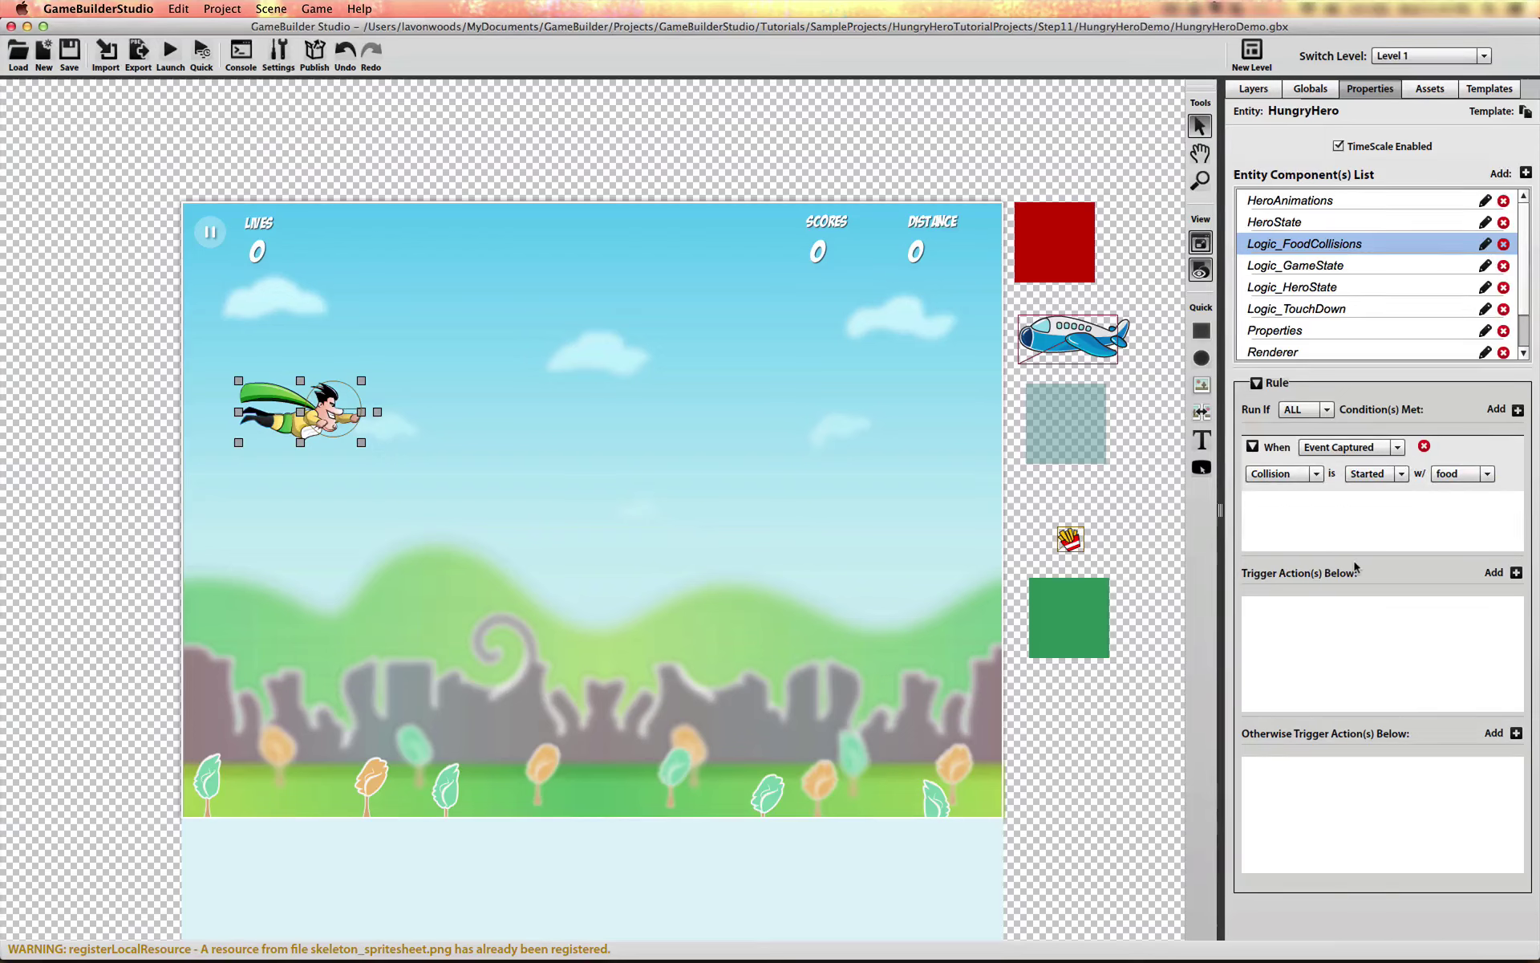
# - Add a trigger action set to PlayEatSound
pyautogui.click(1516, 573)
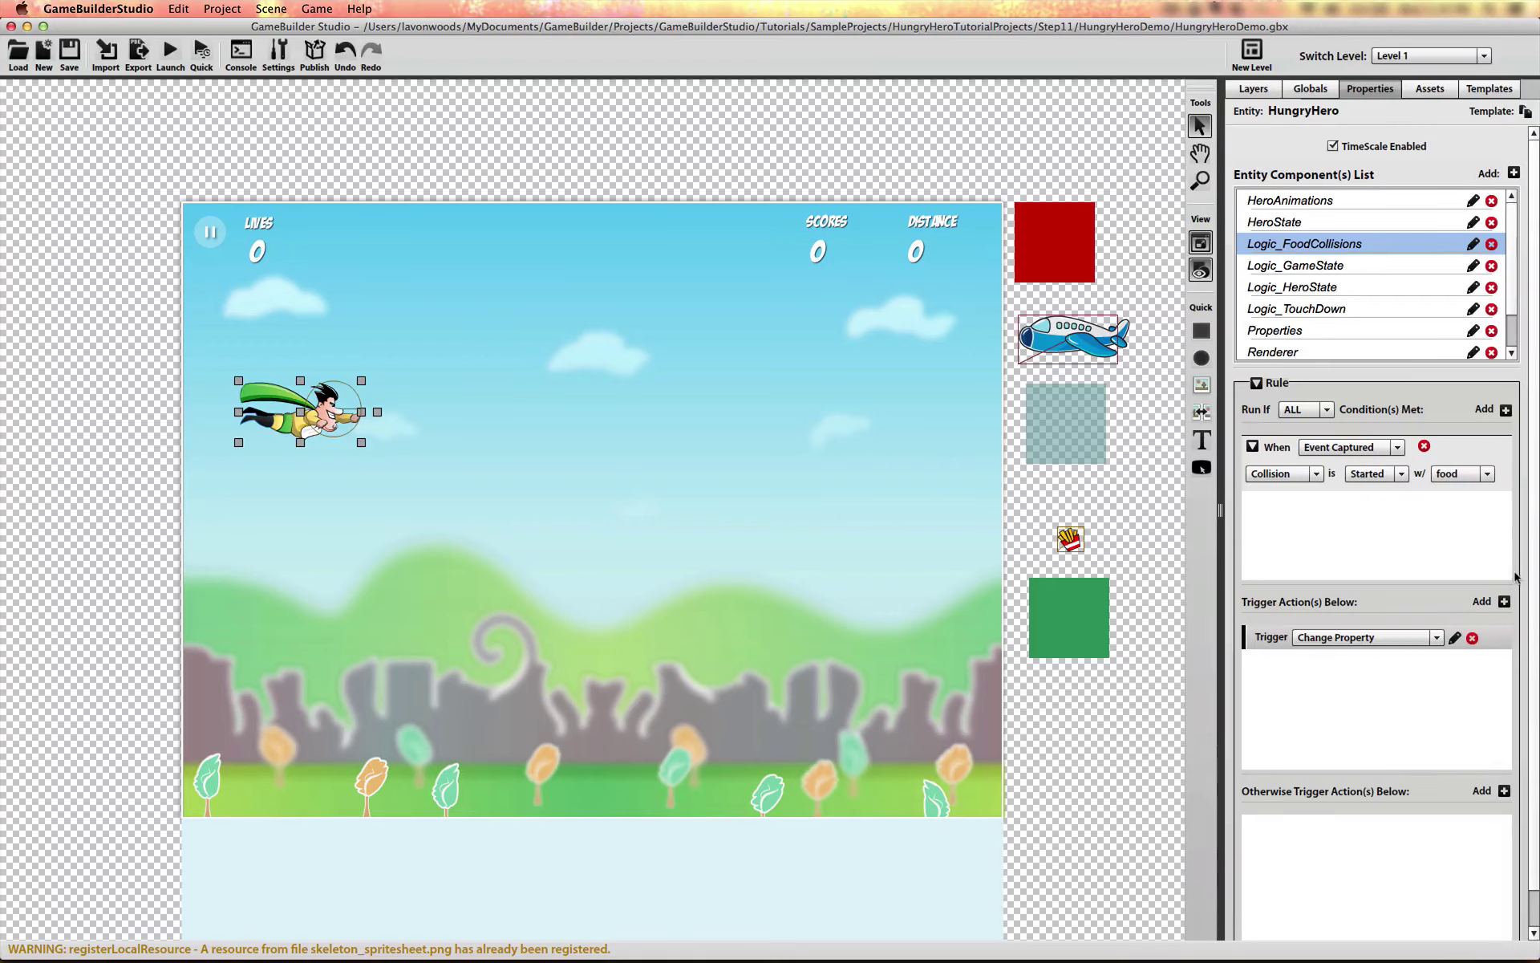
pyautogui.click(1427, 637)
pyautogui.scroll(-4, 1386, 690)
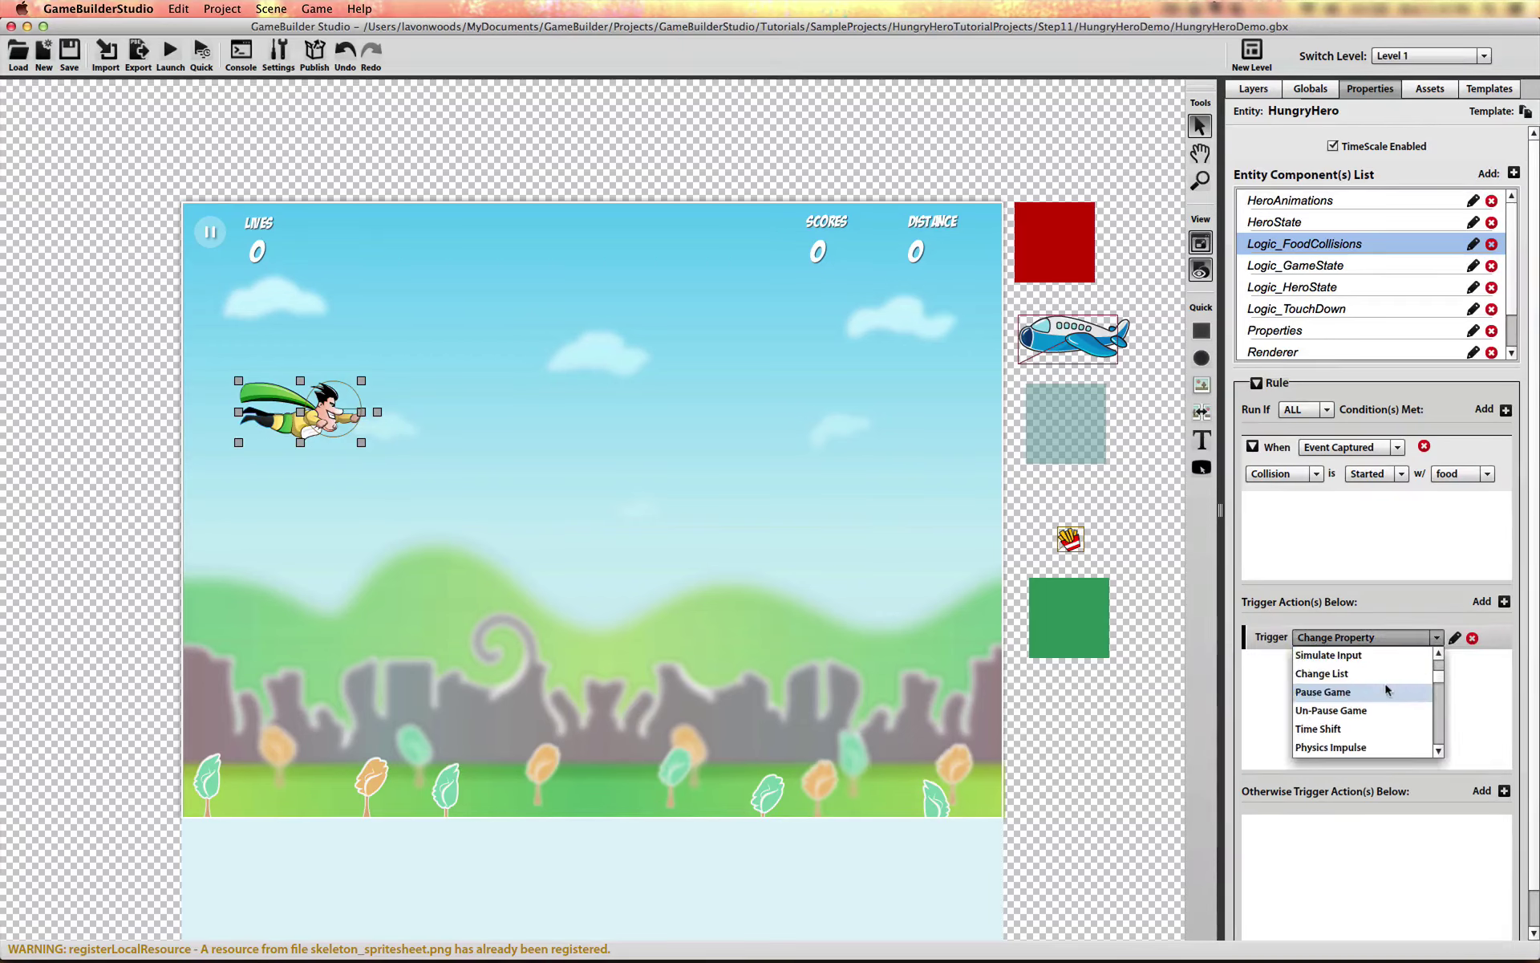
pyautogui.click(1505, 410)
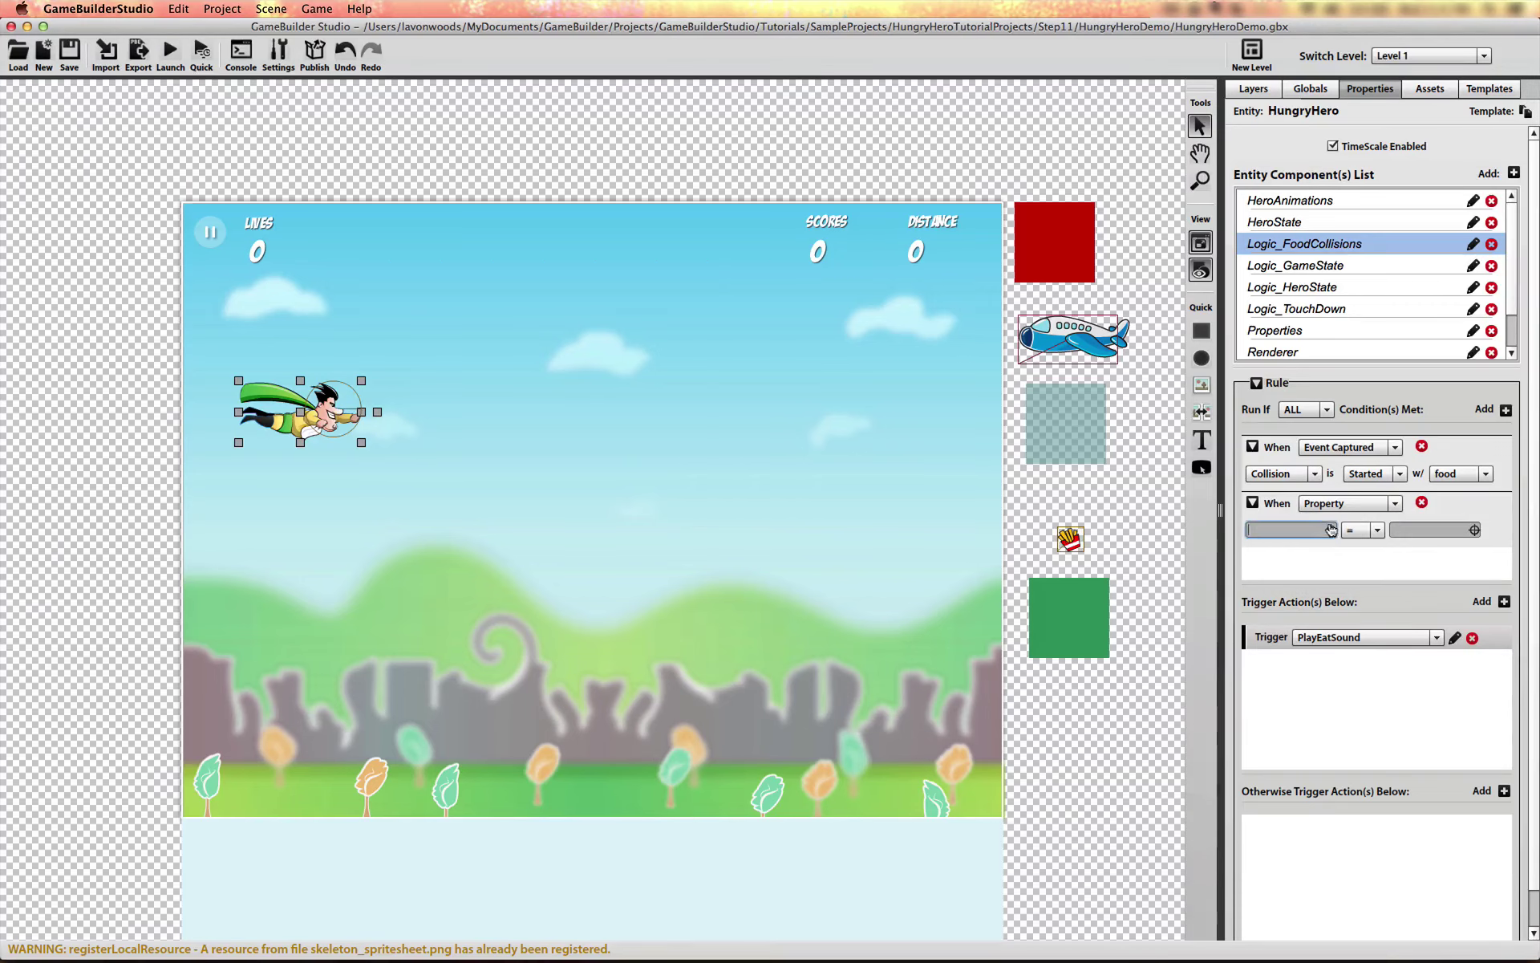
# - Add a property condition requiring HeroState.currentState to equal Flying
pyautogui.click(1331, 529)
pyautogui.click(750, 480)
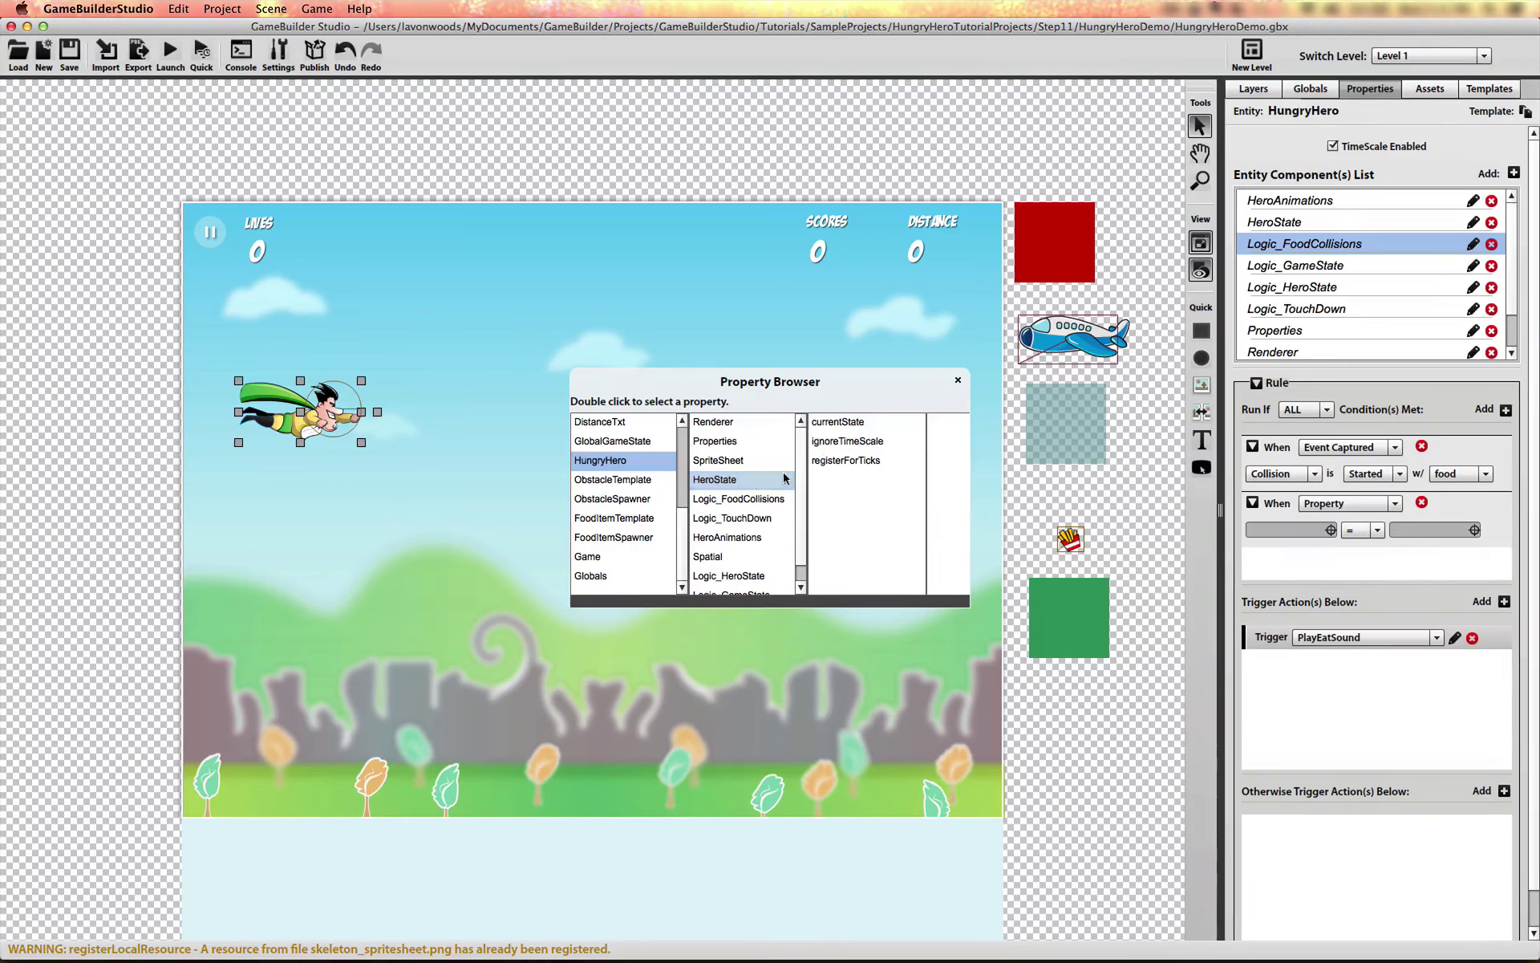
pyautogui.doubleClick(831, 423)
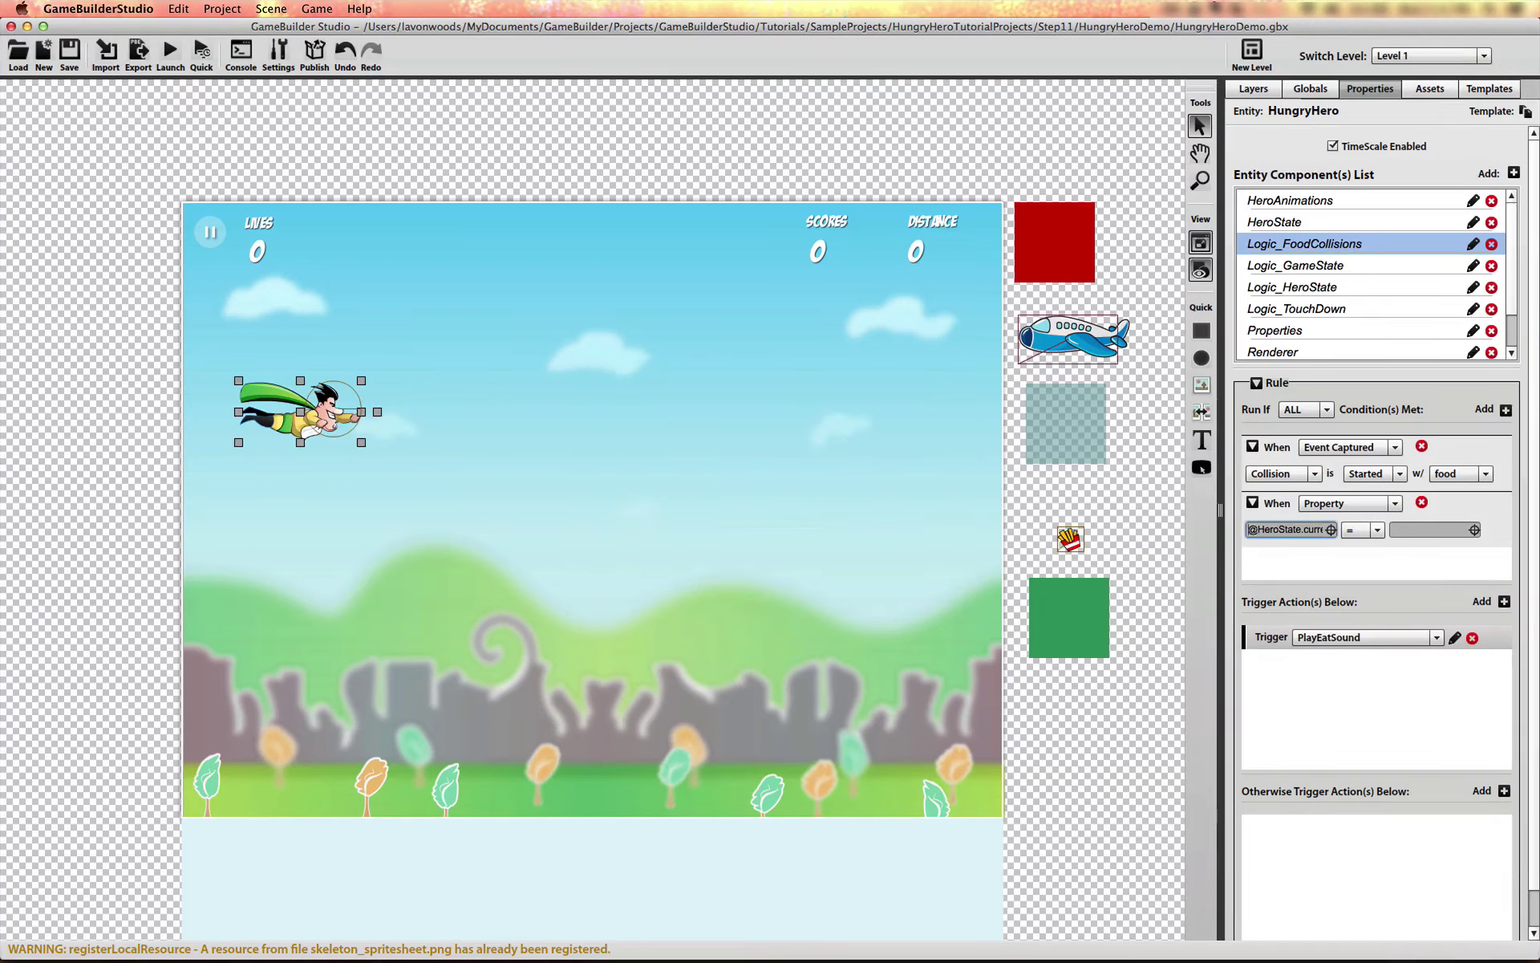
pyautogui.click(1408, 530)
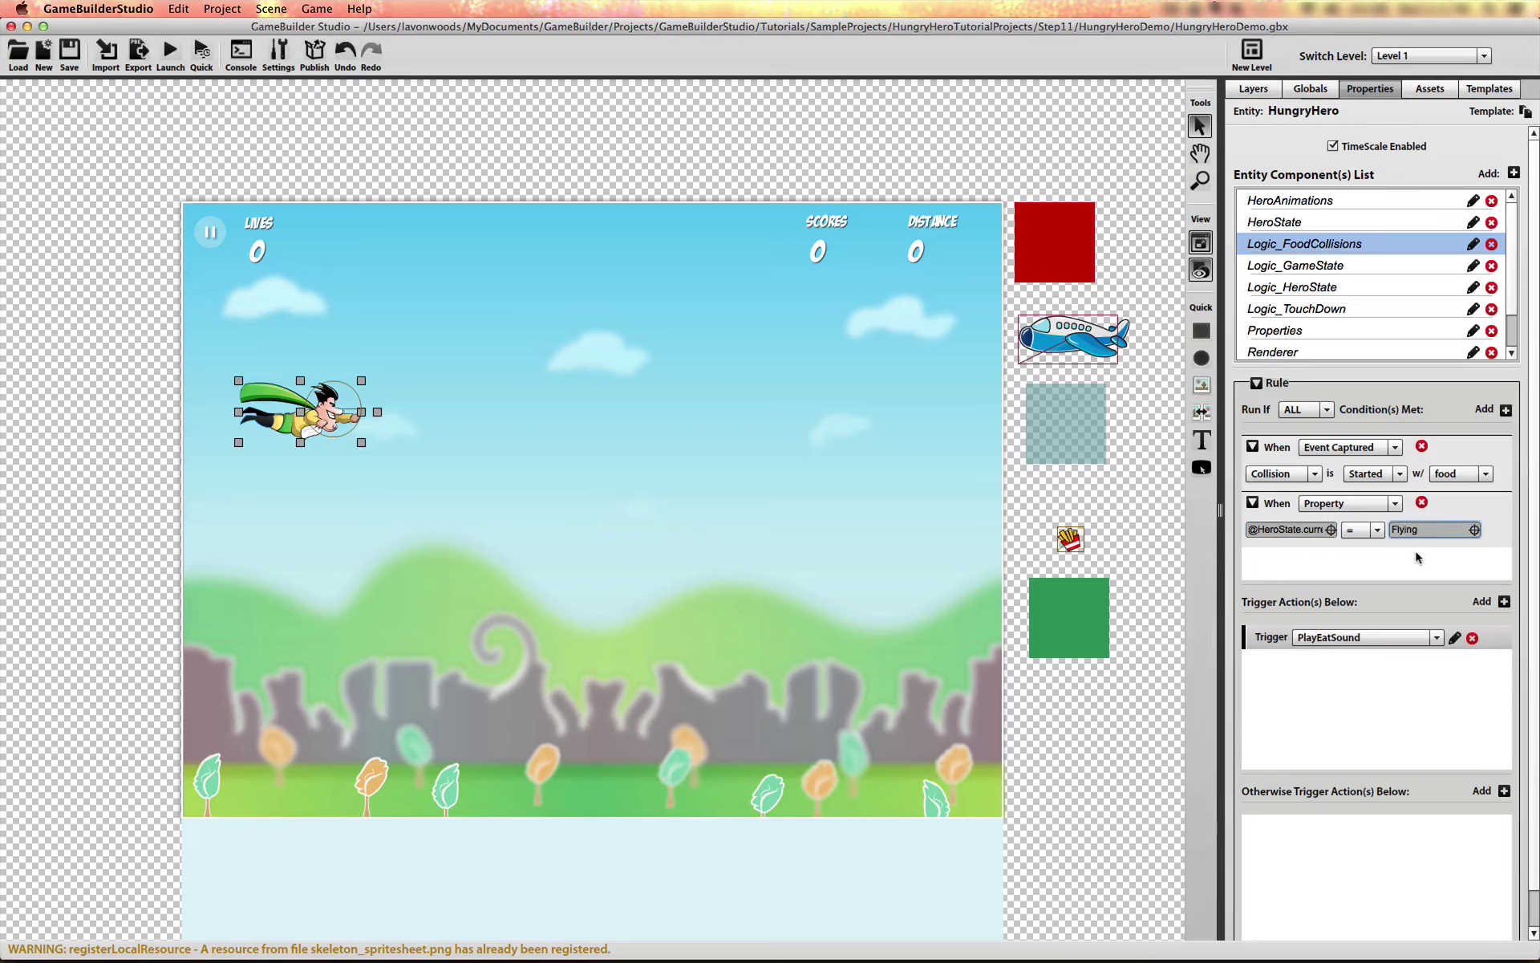
pyautogui.click(1416, 556)
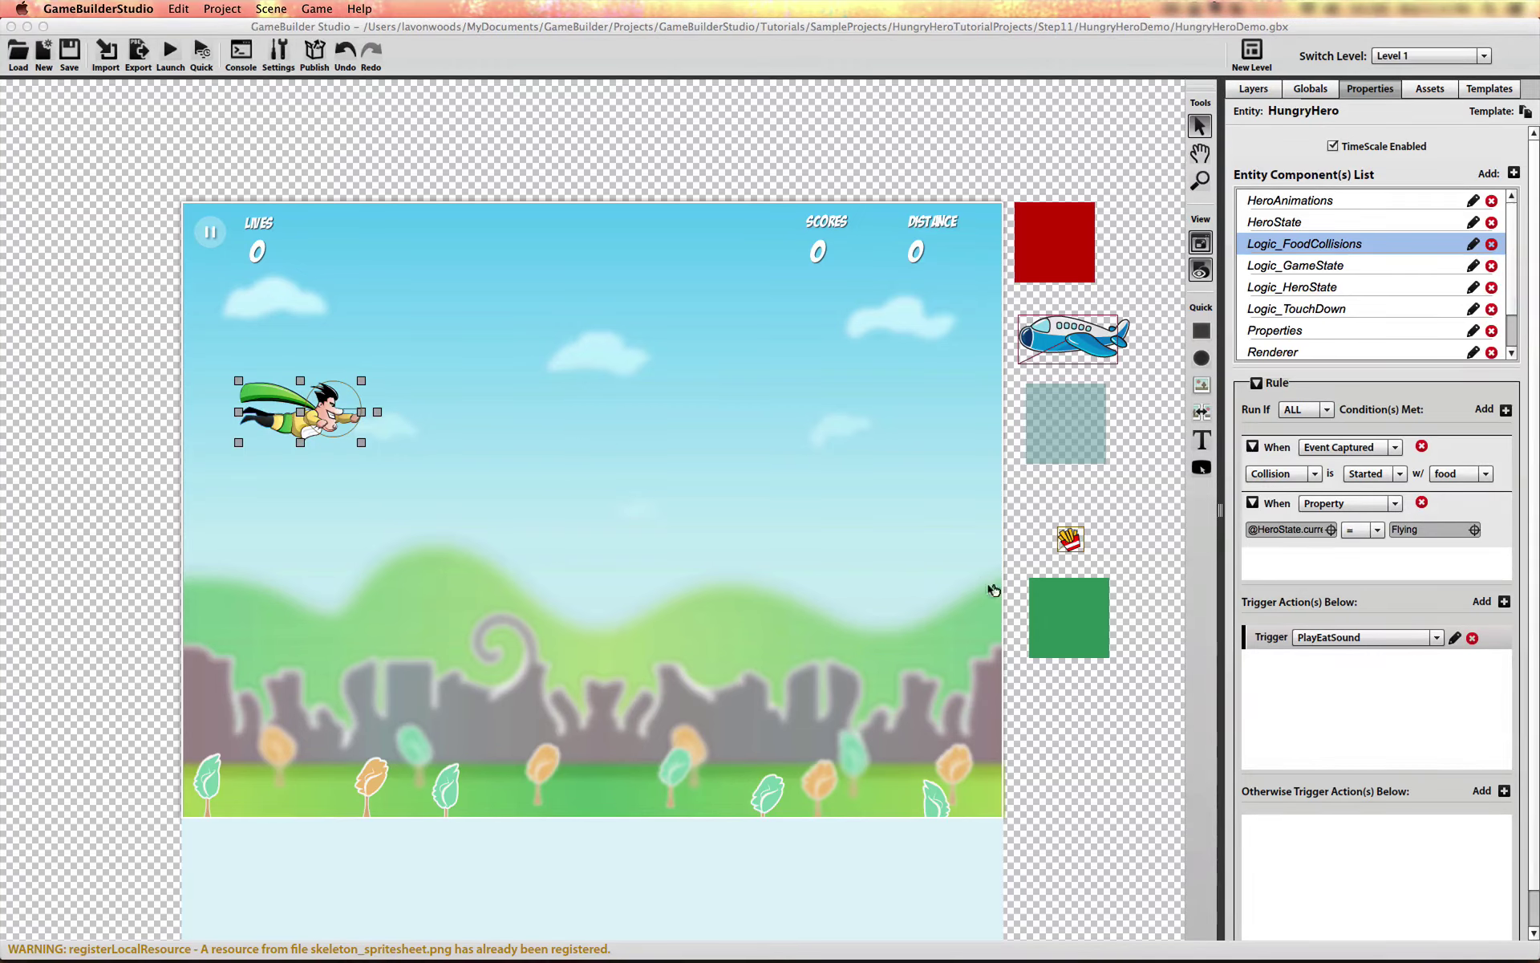
# - Add a second Rules Map component named Logic_ObstacleCollisions and open it for editing
pyautogui.click(1513, 174)
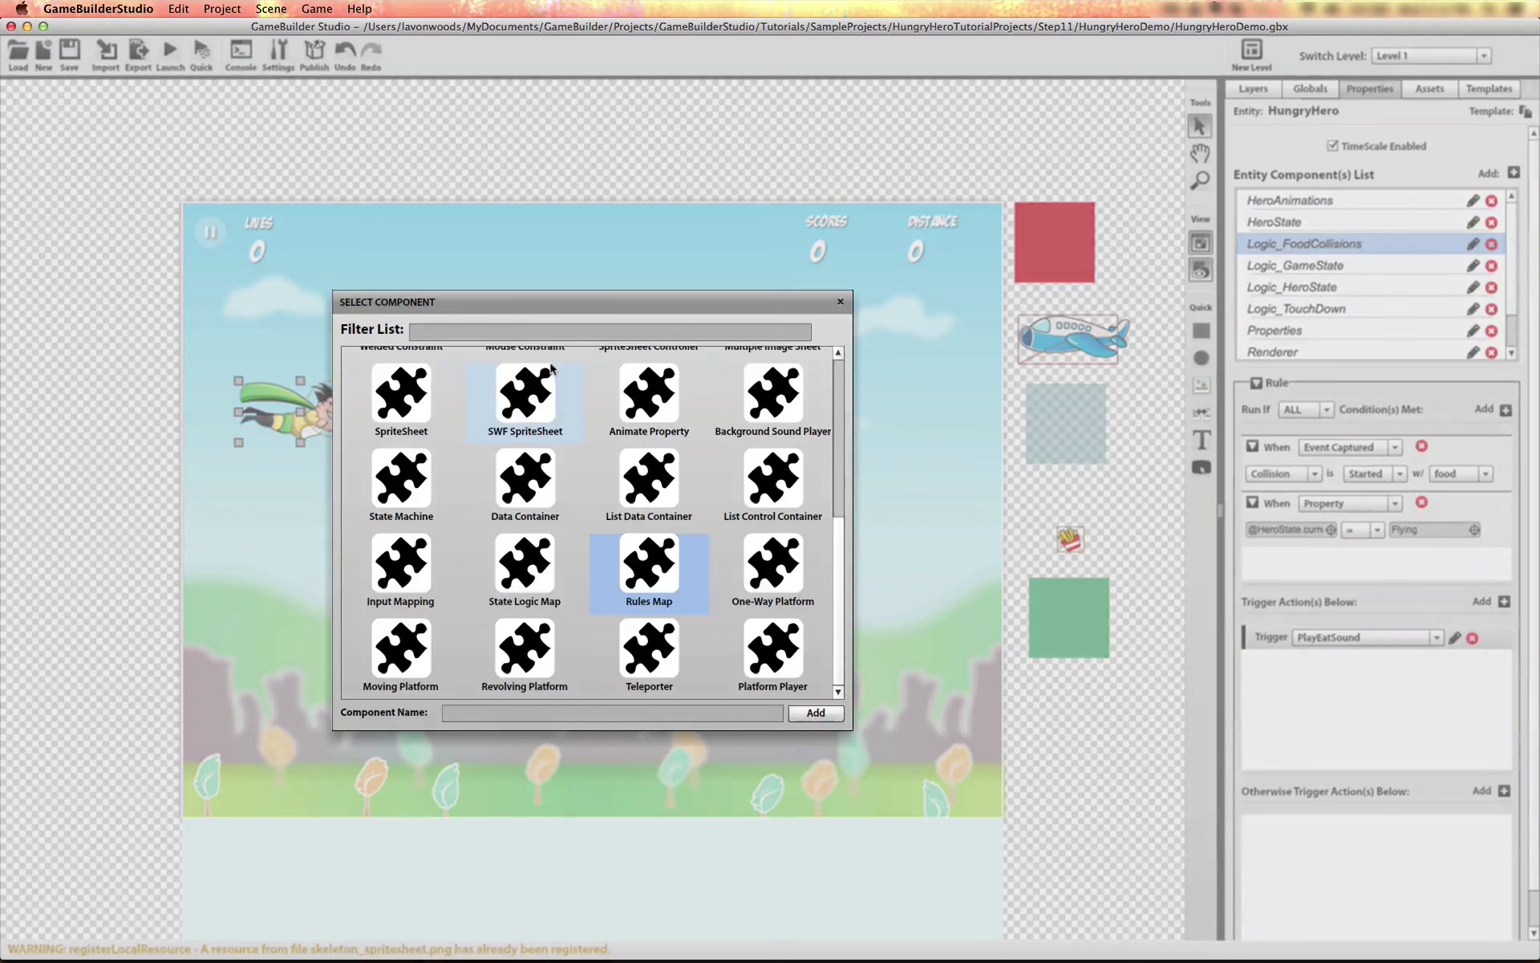
pyautogui.click(487, 720)
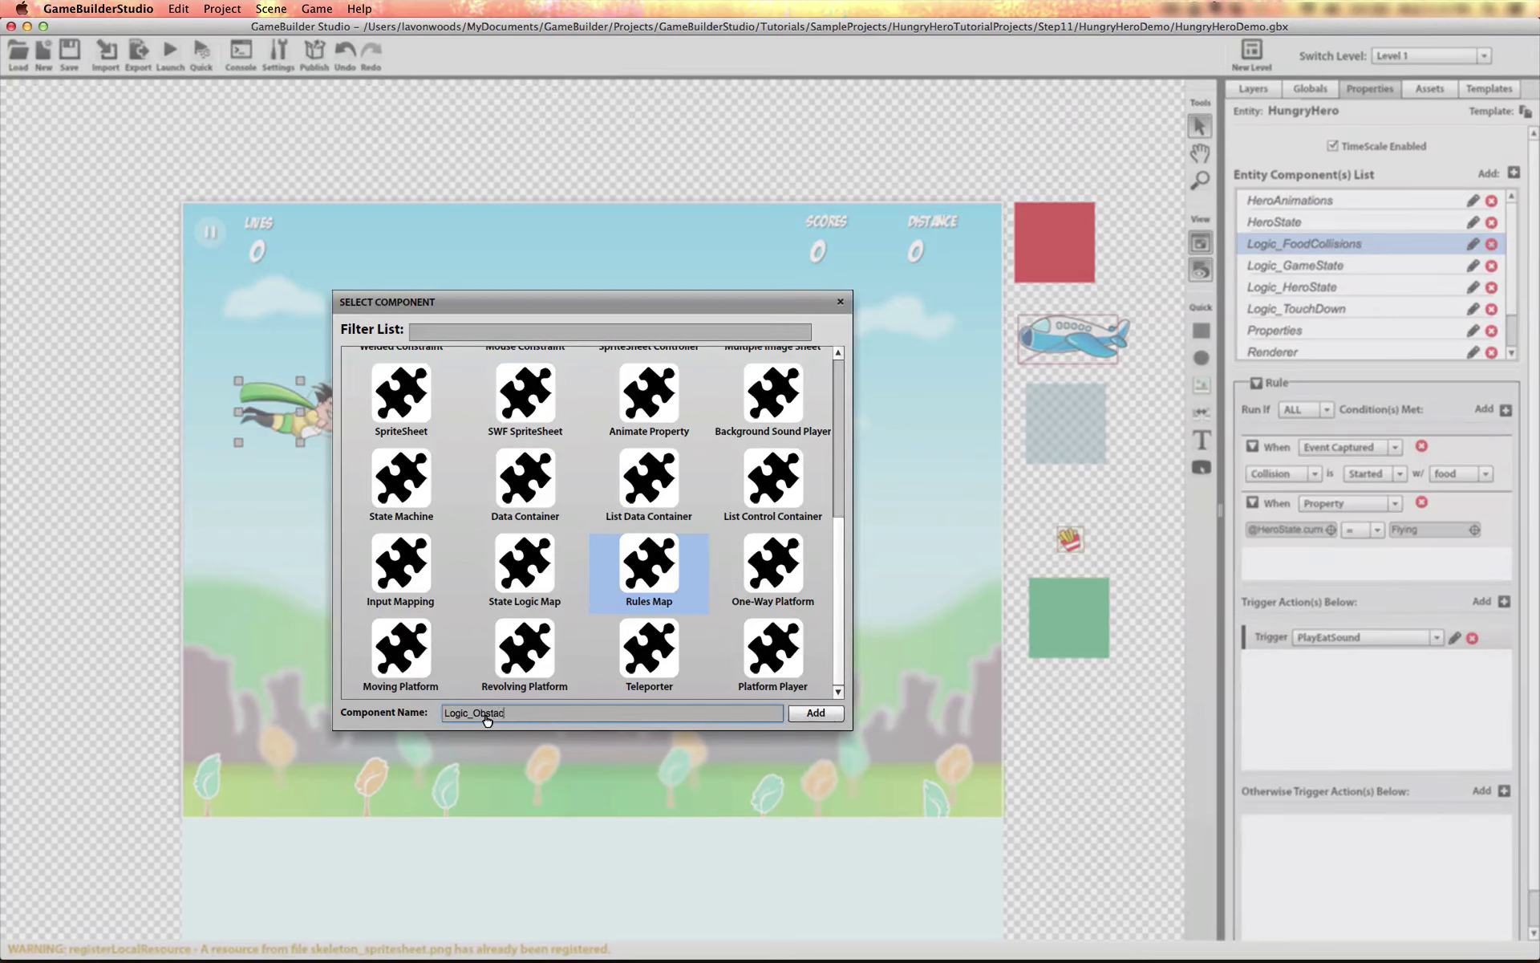
pyautogui.write('sion')
pyautogui.click(811, 713)
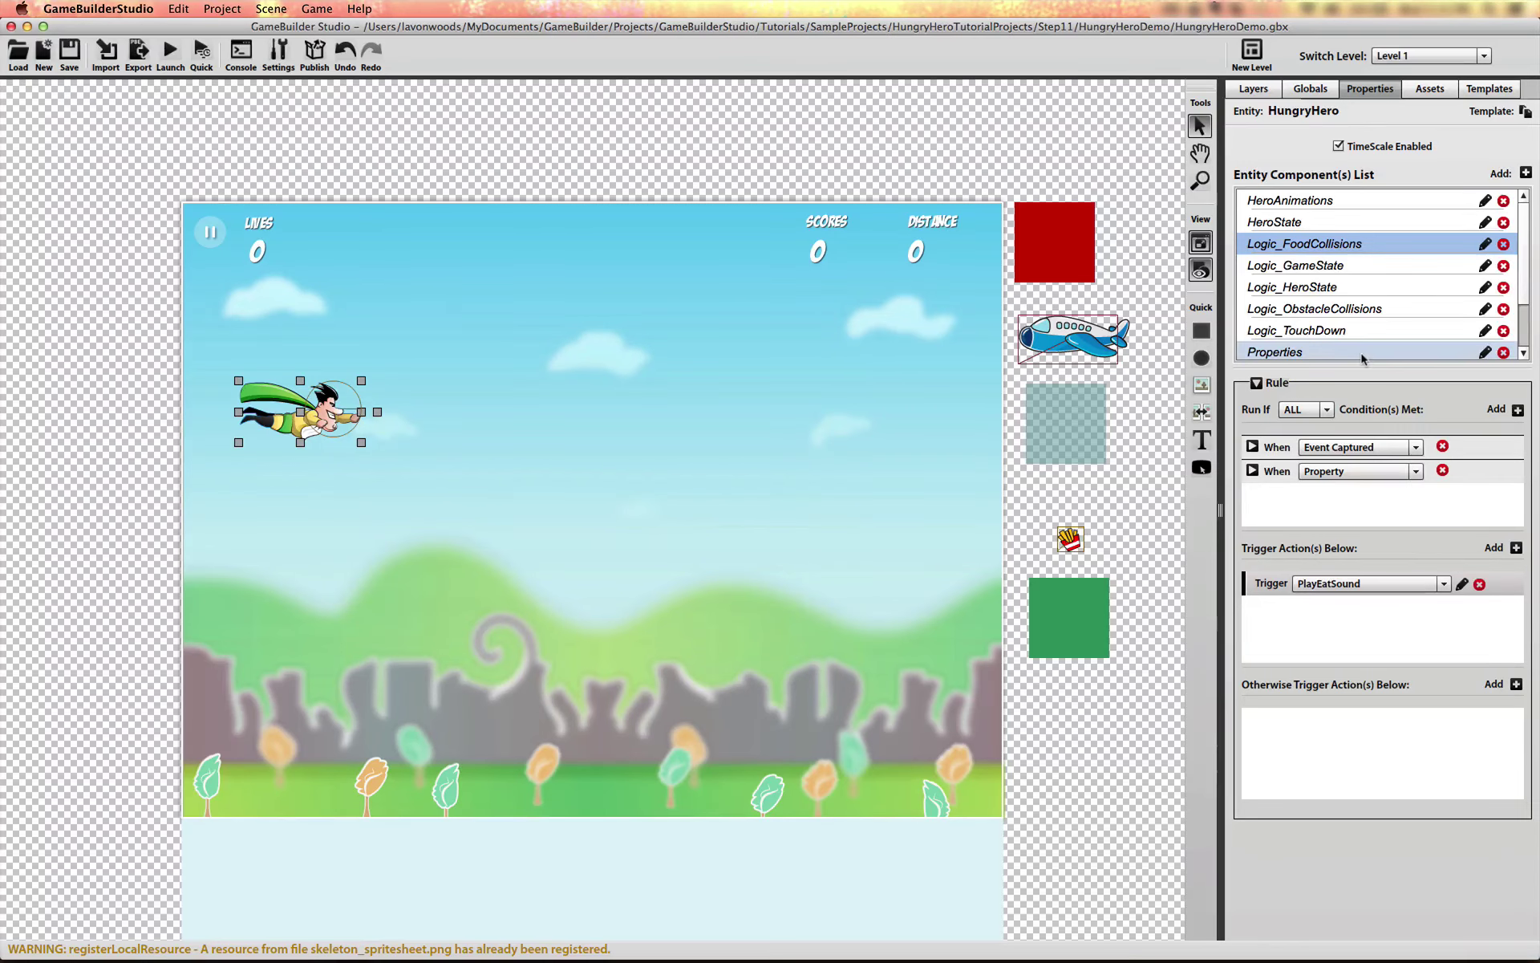
pyautogui.click(1344, 312)
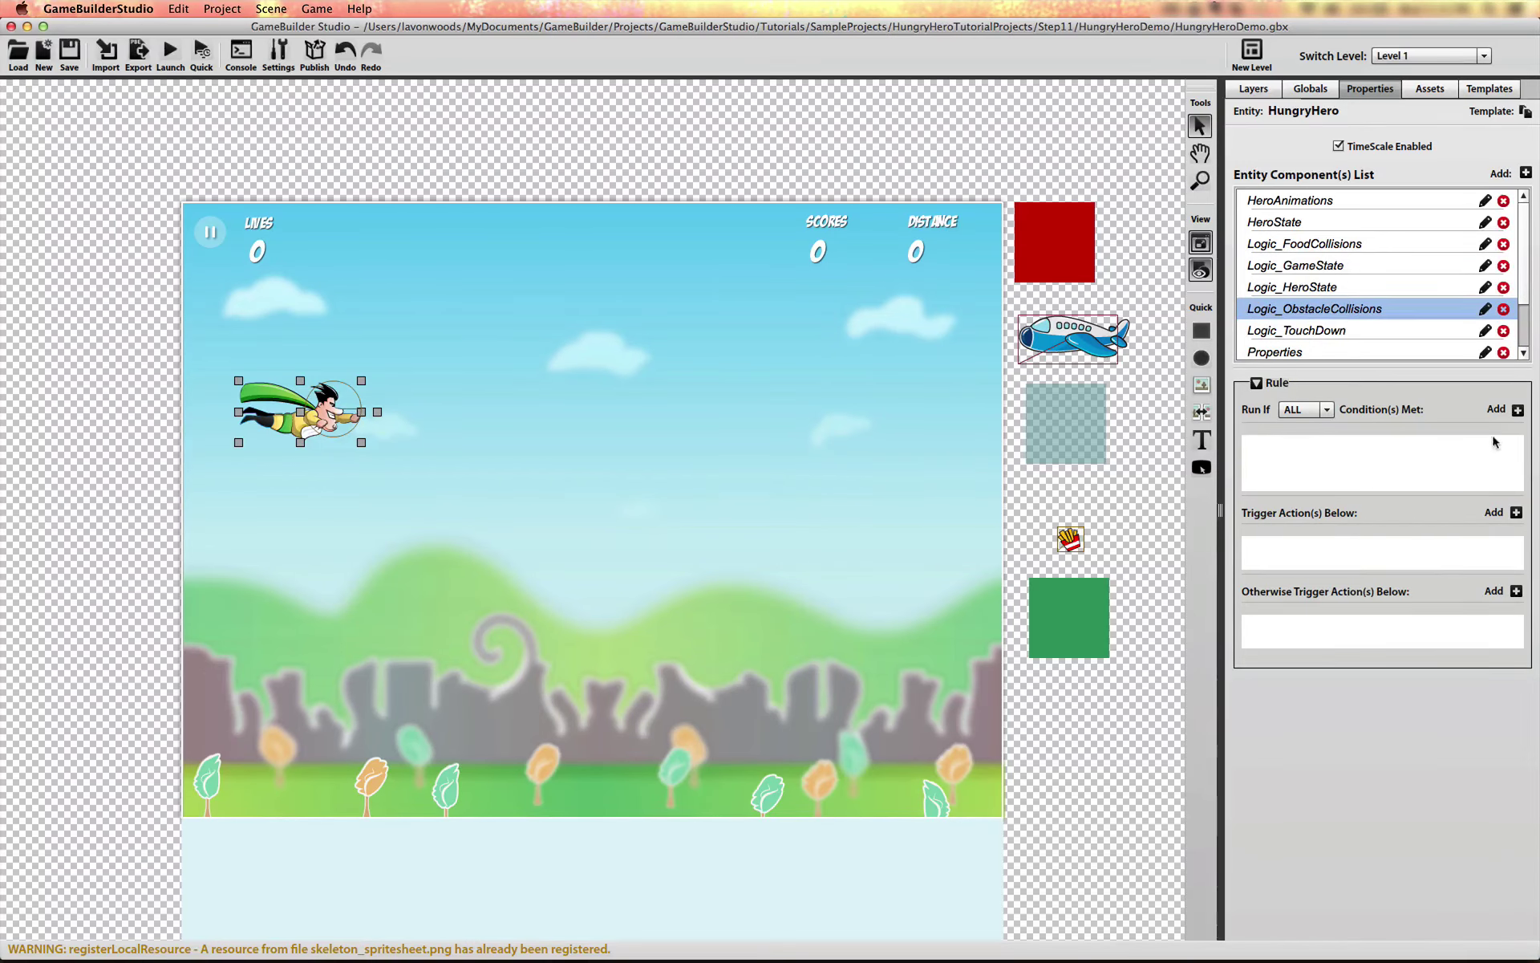
# - Give the rule a Collision Started condition with obstacle
pyautogui.click(1516, 410)
pyautogui.click(1253, 448)
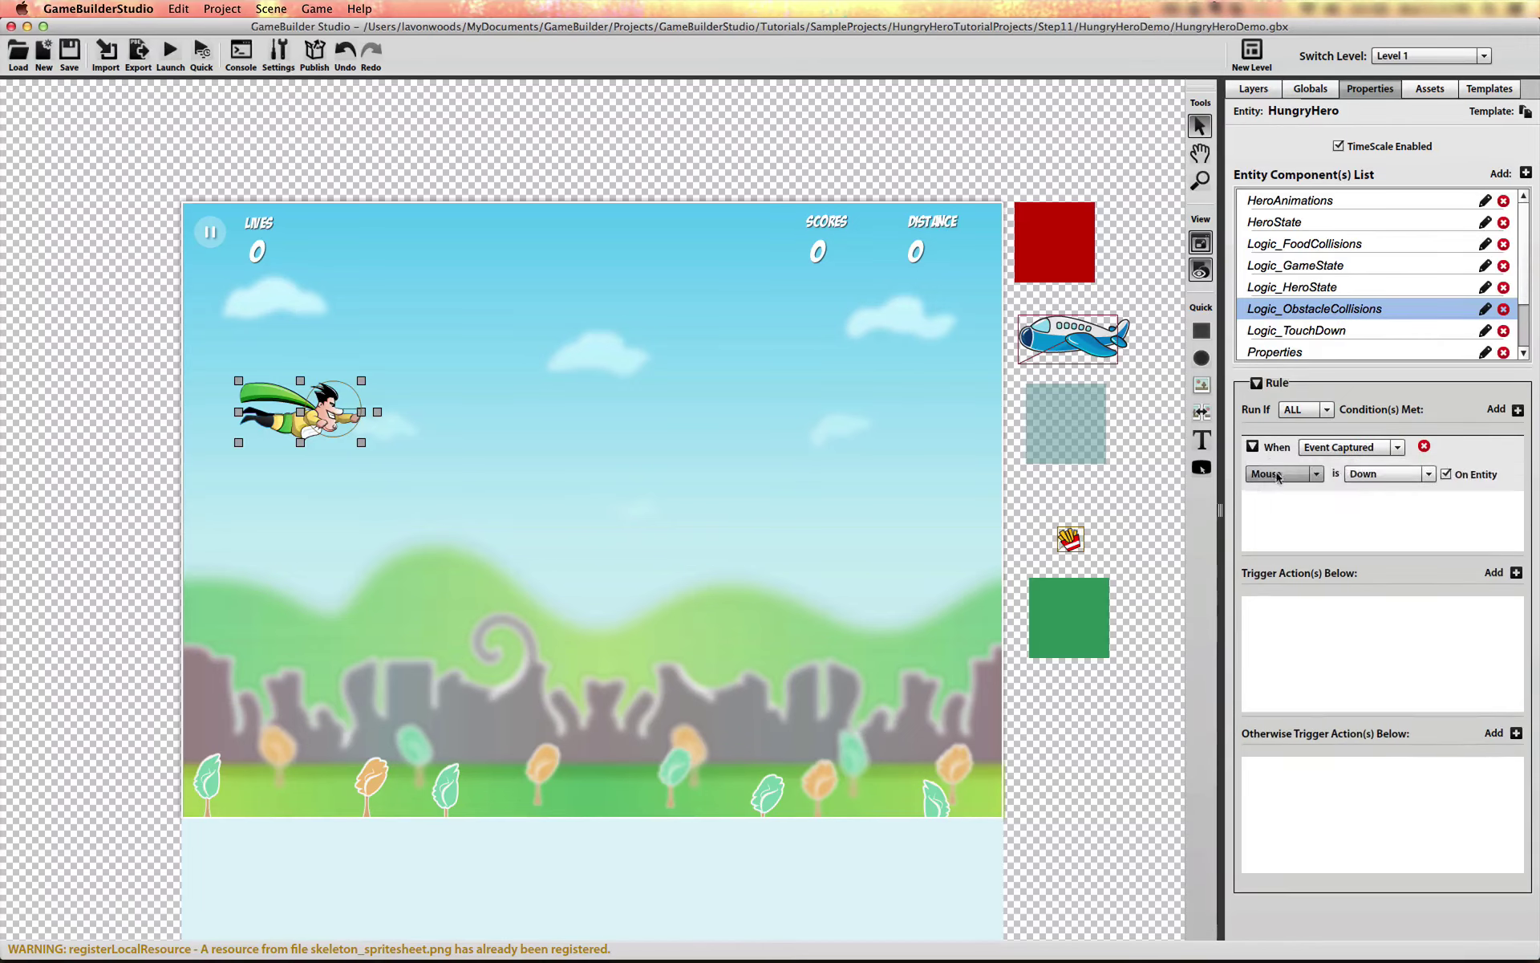
pyautogui.click(1282, 473)
pyautogui.click(1282, 525)
pyautogui.click(1439, 478)
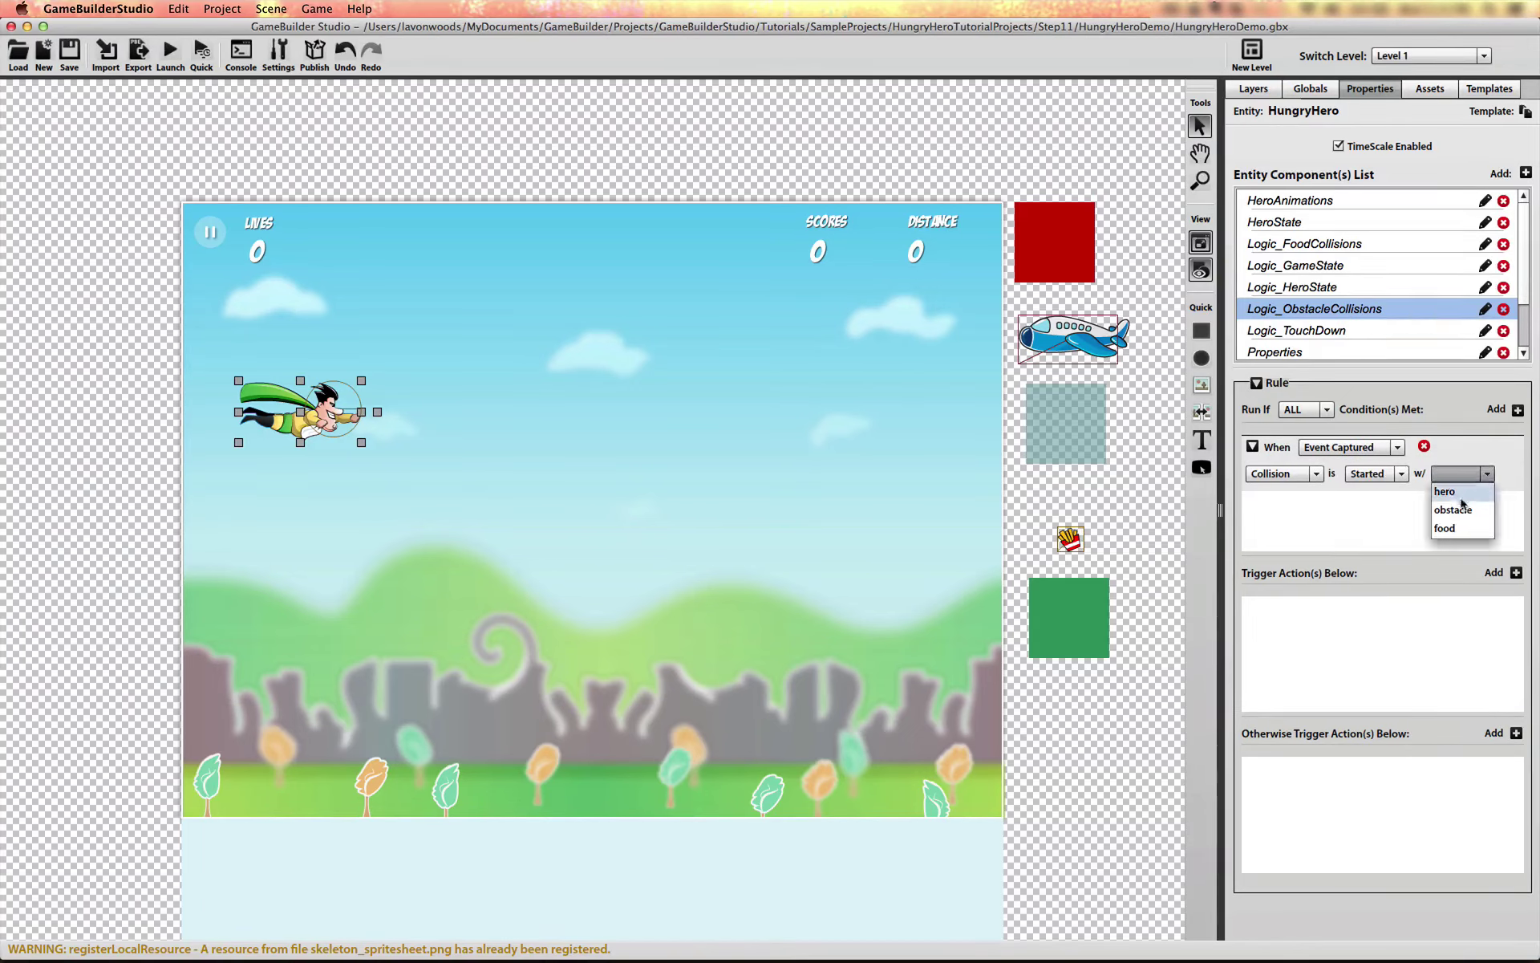
pyautogui.click(1458, 508)
pyautogui.click(1516, 410)
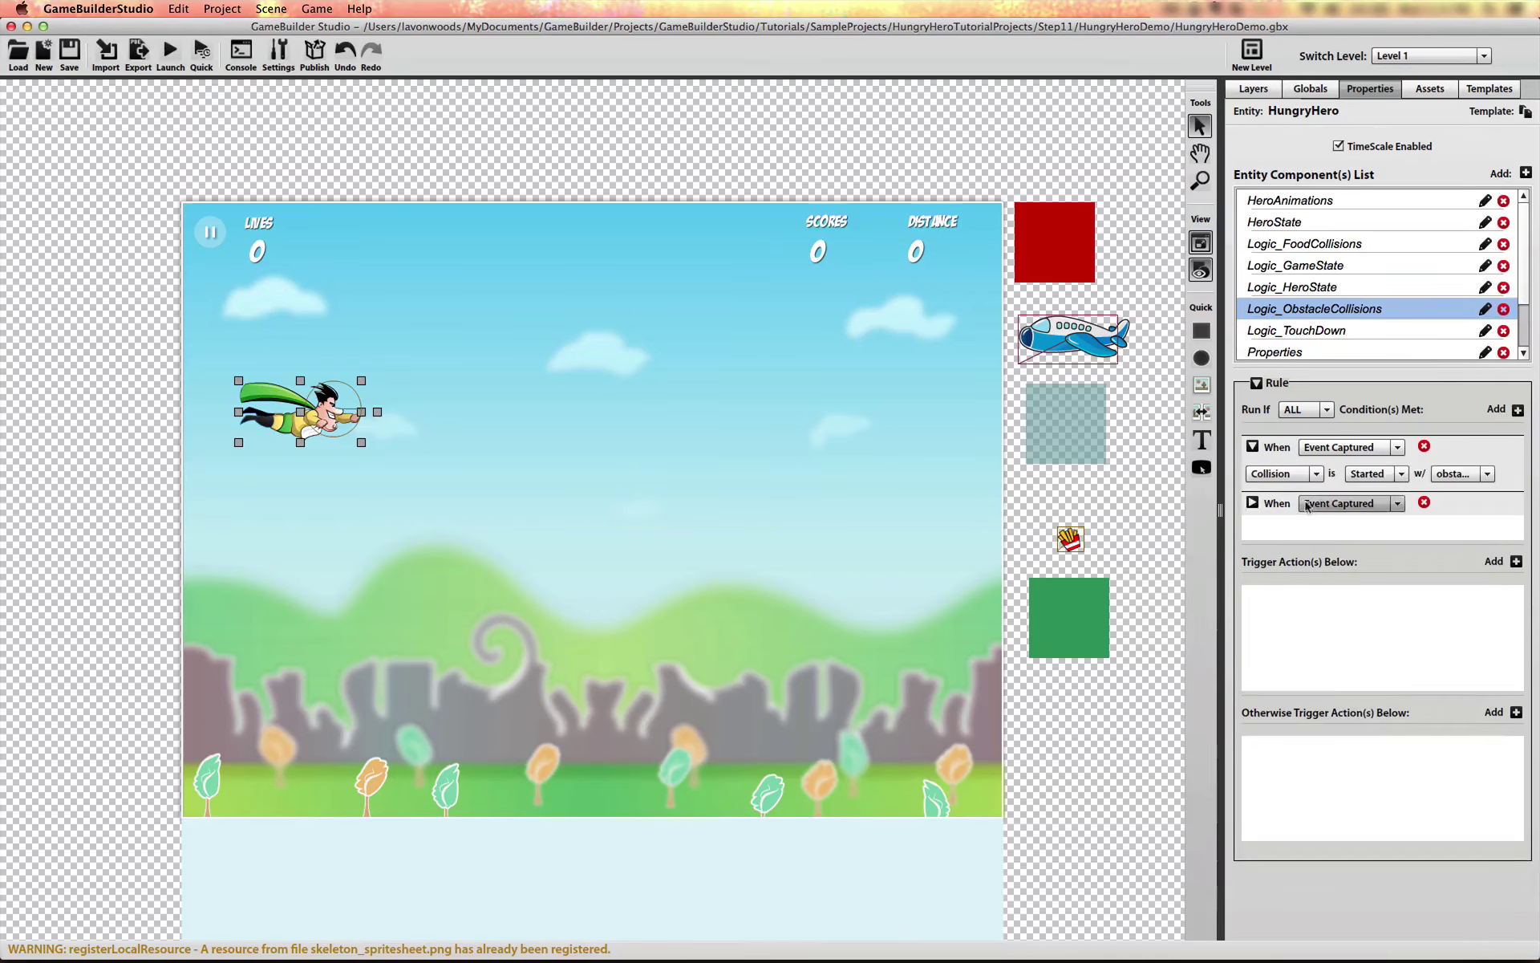
pyautogui.click(1253, 503)
pyautogui.click(1316, 527)
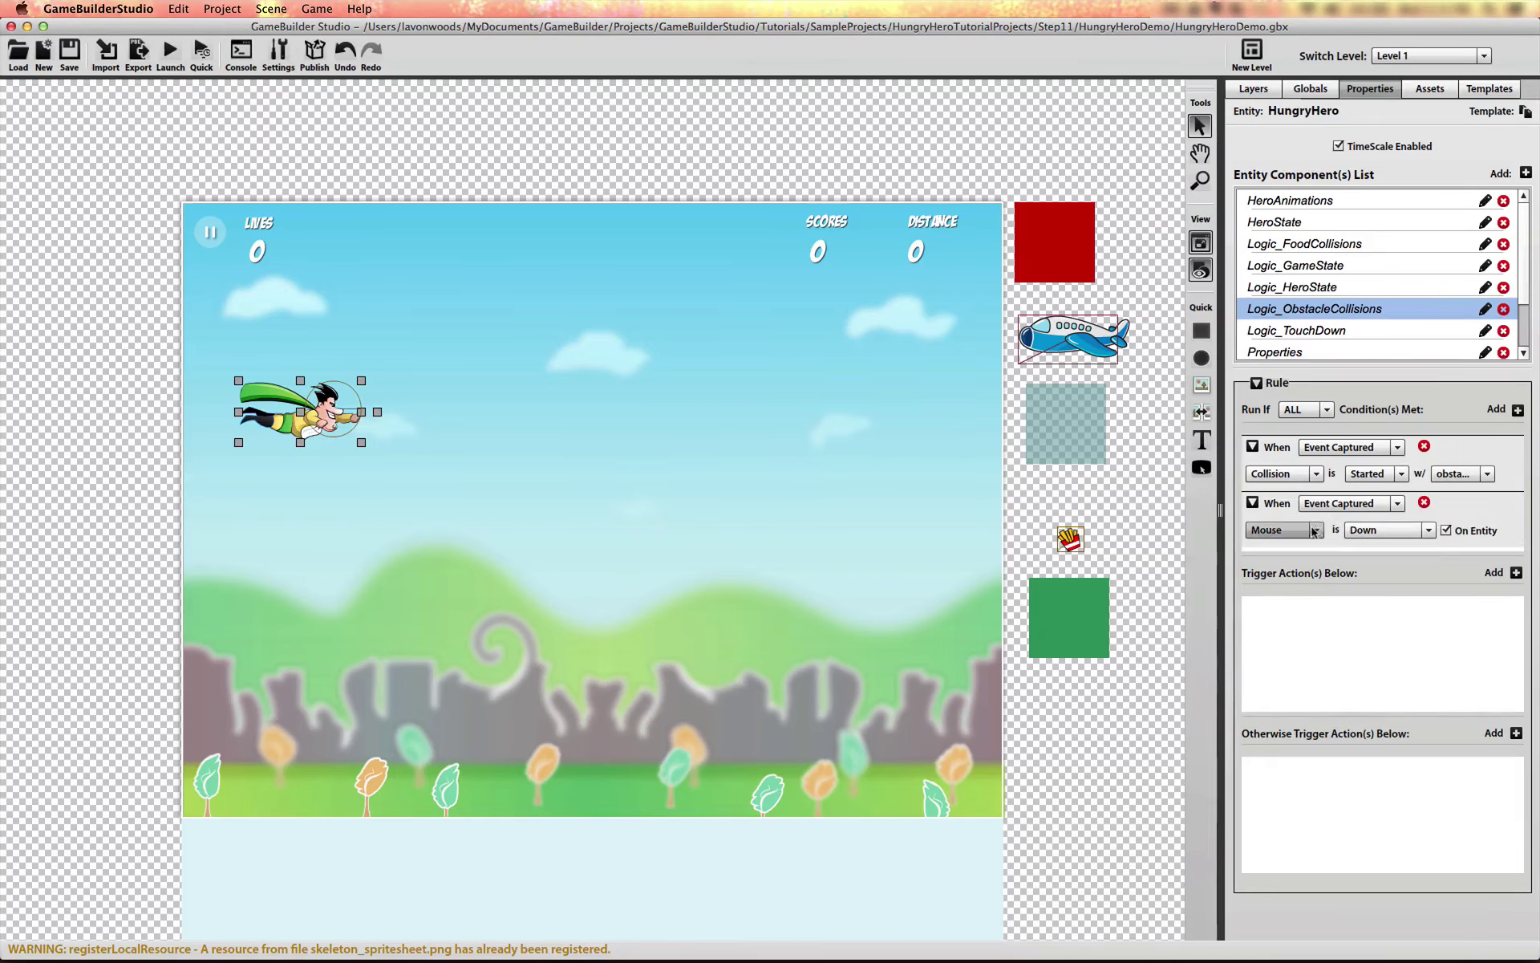
pyautogui.click(1338, 507)
pyautogui.click(1322, 520)
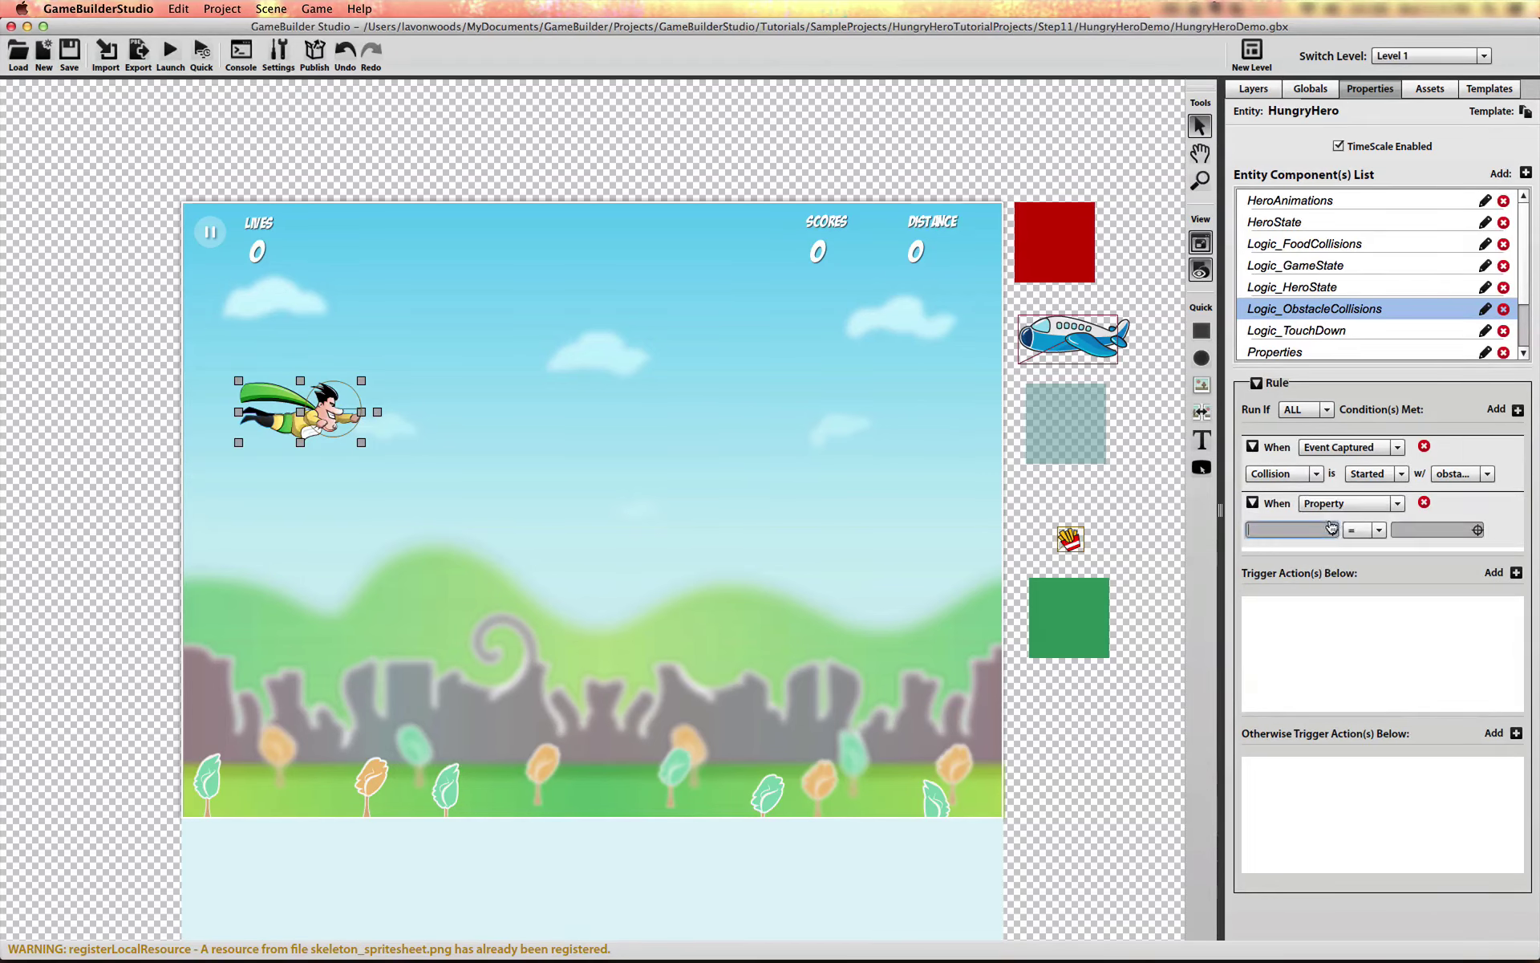
pyautogui.click(1332, 529)
pyautogui.click(758, 505)
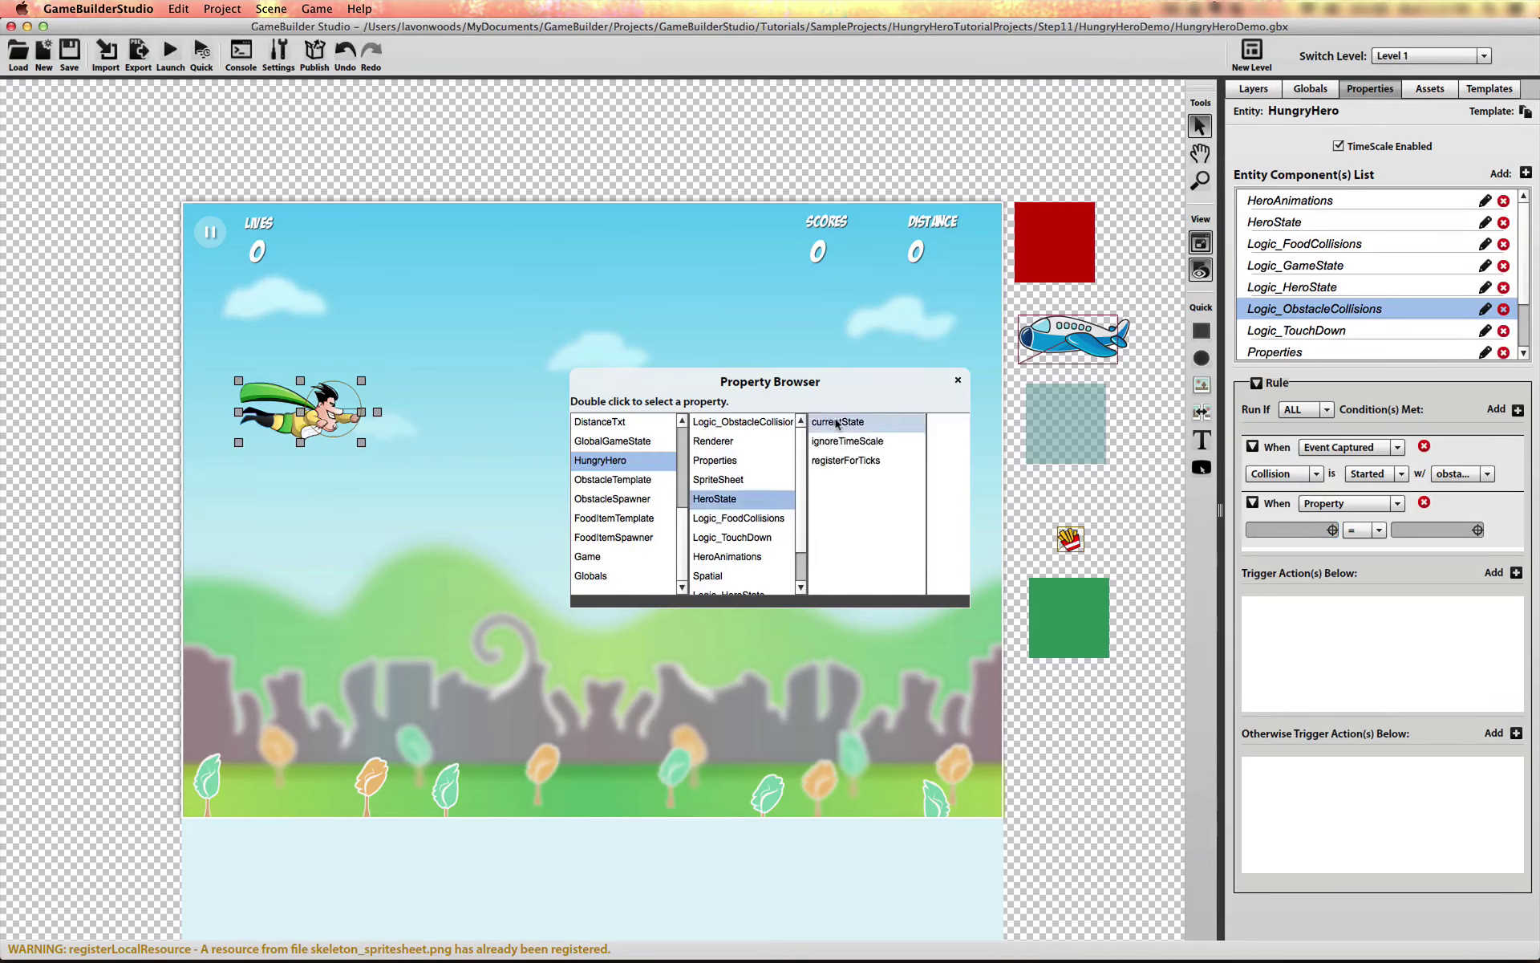
pyautogui.doubleClick(835, 421)
pyautogui.click(1404, 531)
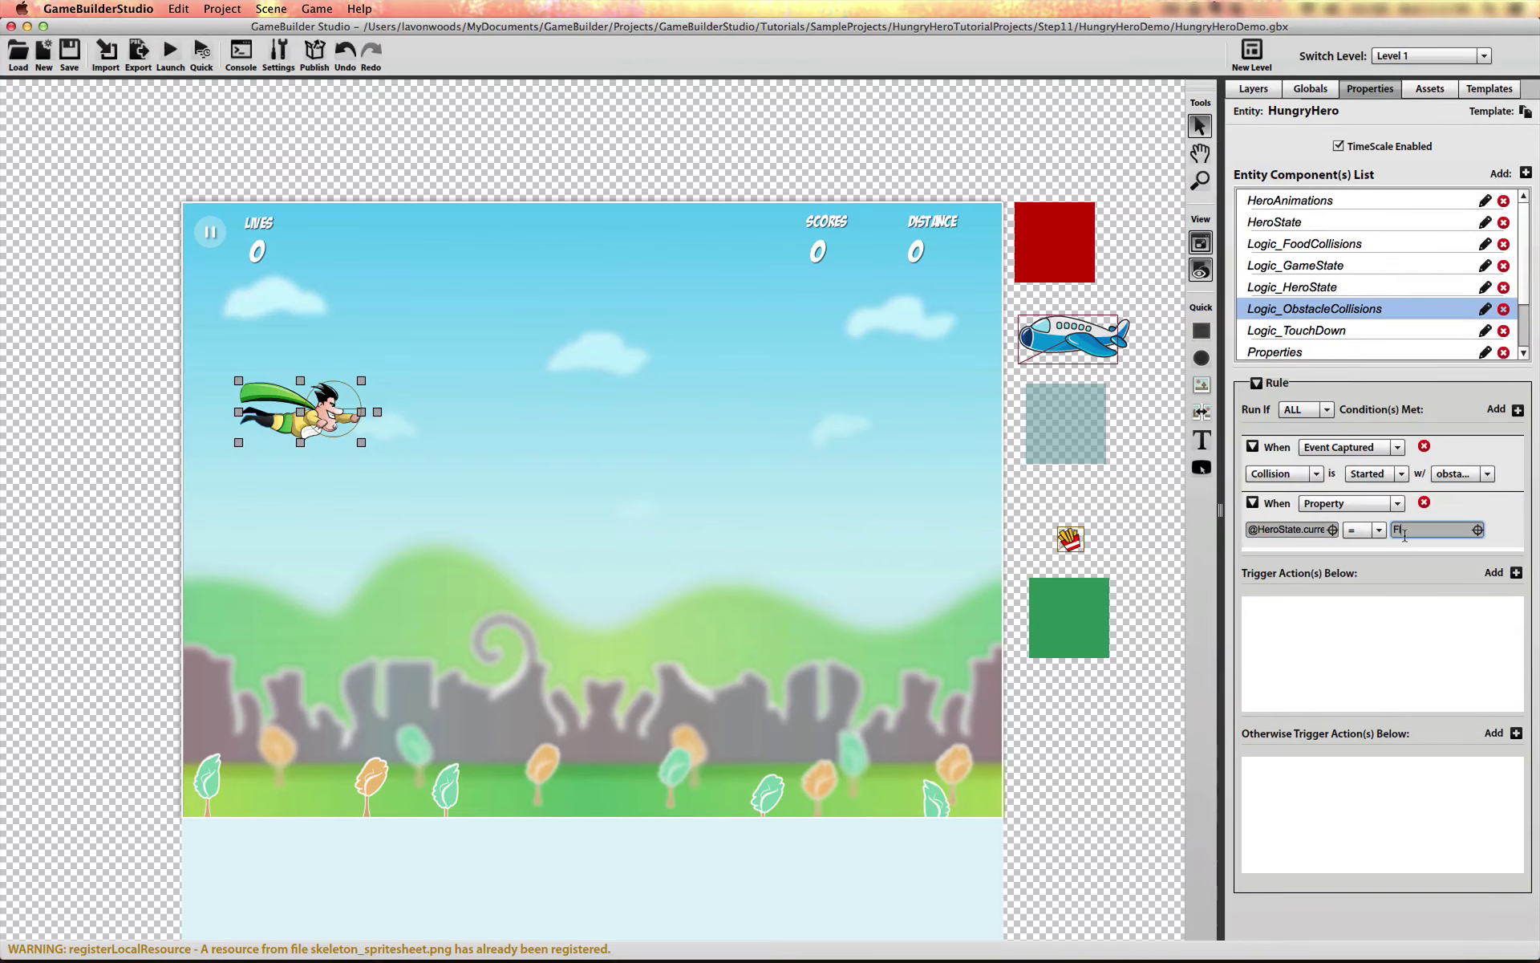
pyautogui.click(1516, 572)
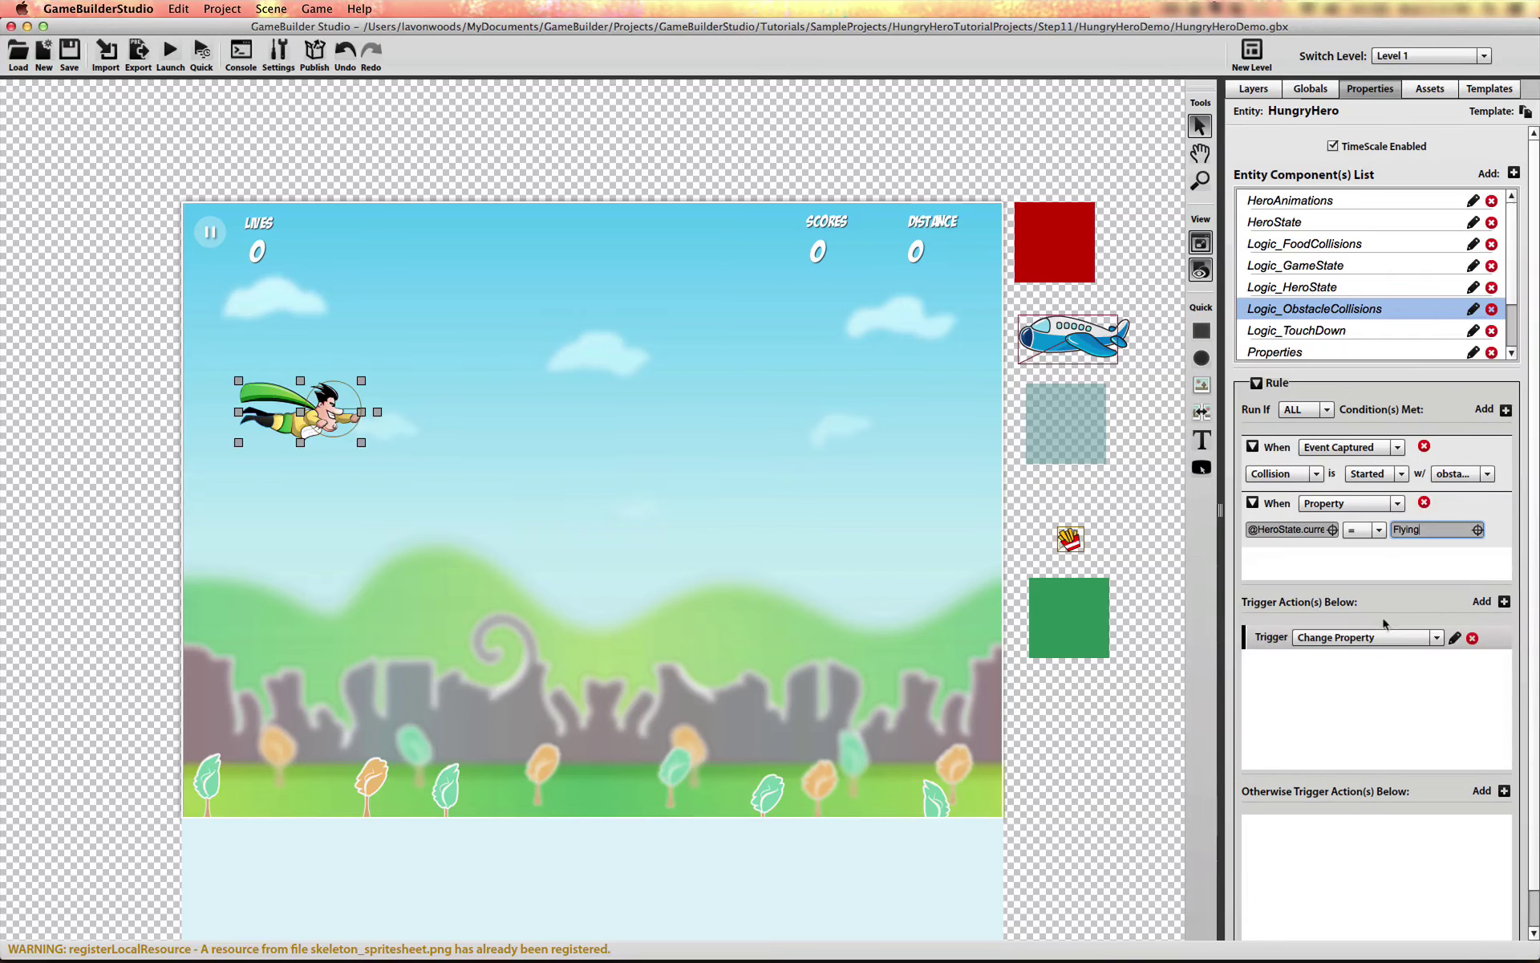
pyautogui.click(1435, 637)
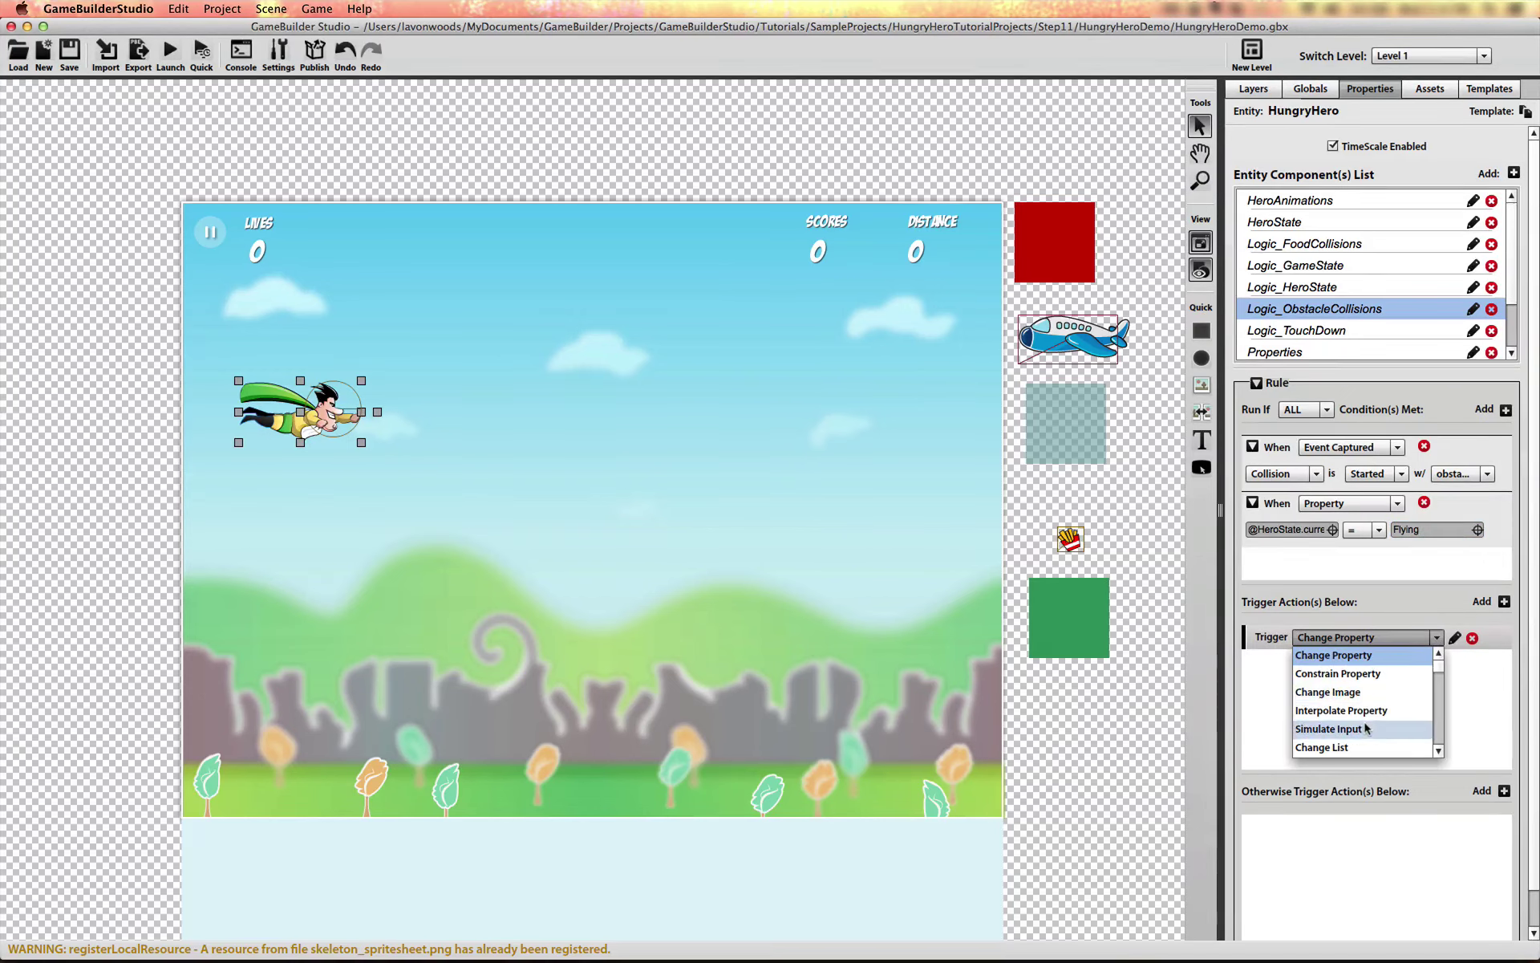
pyautogui.scroll(-1, 1364, 728)
pyautogui.scroll(1, 1364, 728)
pyautogui.click(1454, 638)
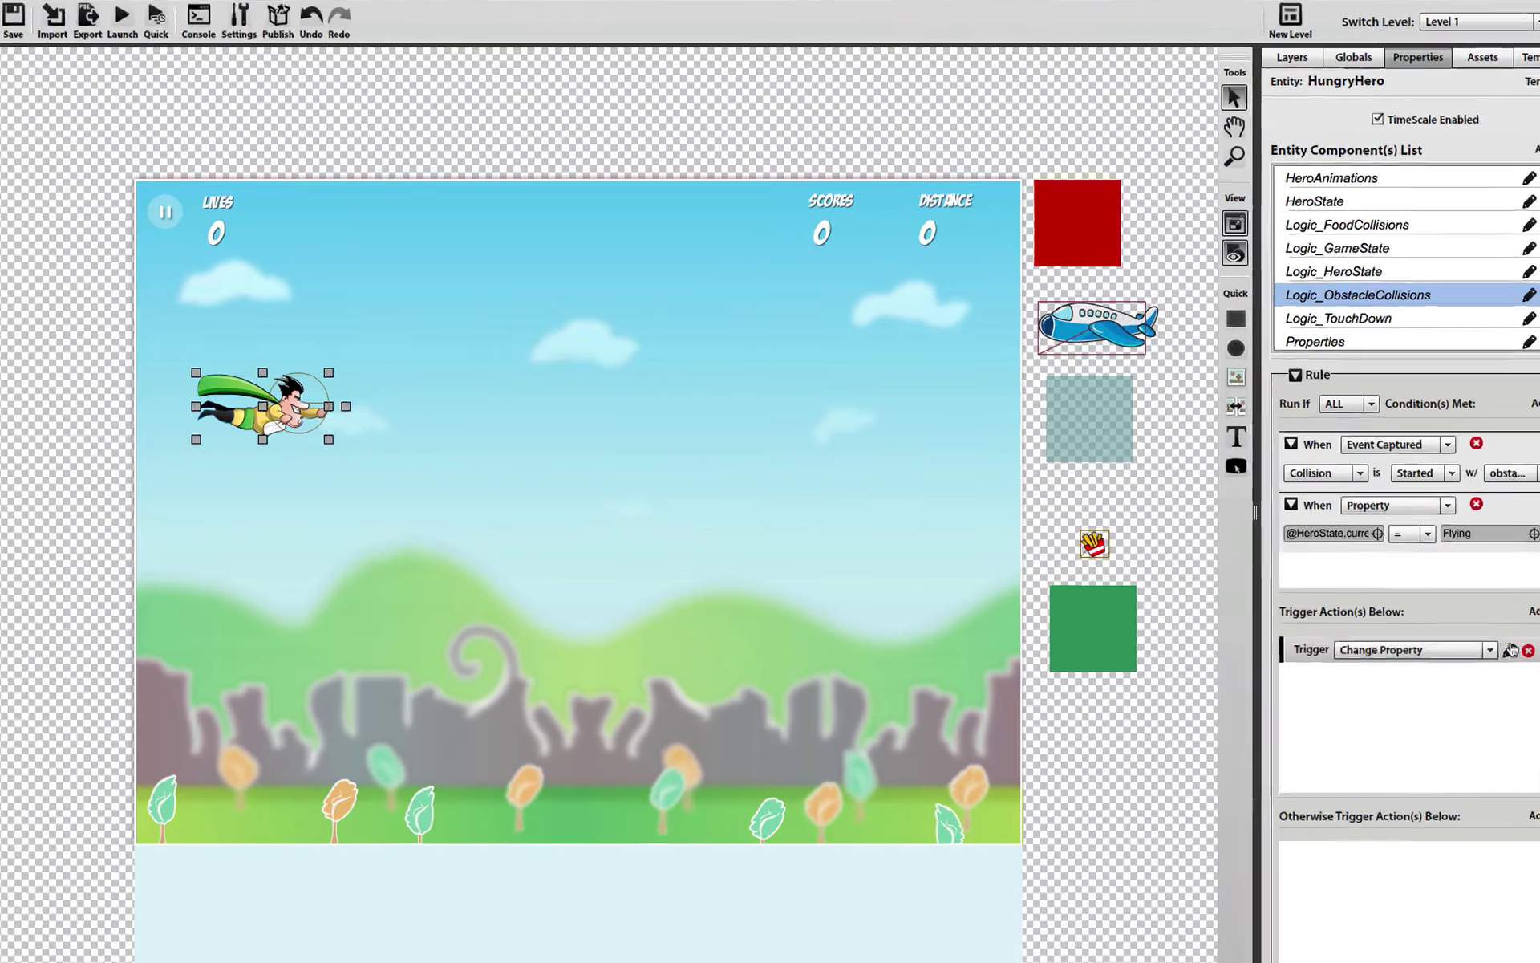
pyautogui.click(713, 673)
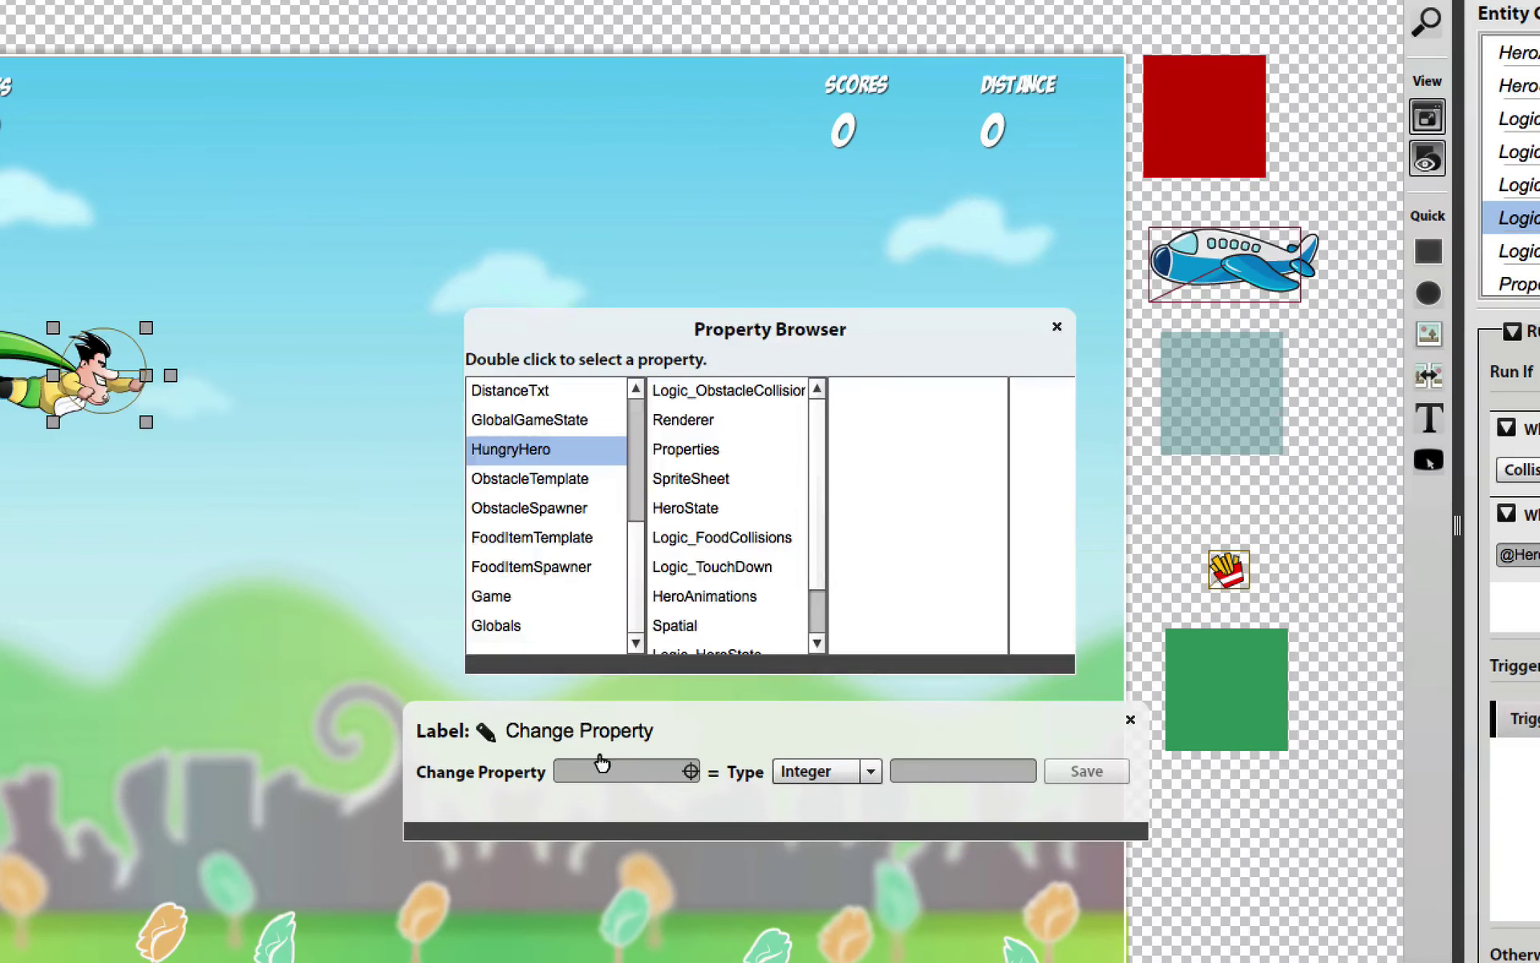
pyautogui.click(698, 507)
pyautogui.doubleClick(922, 391)
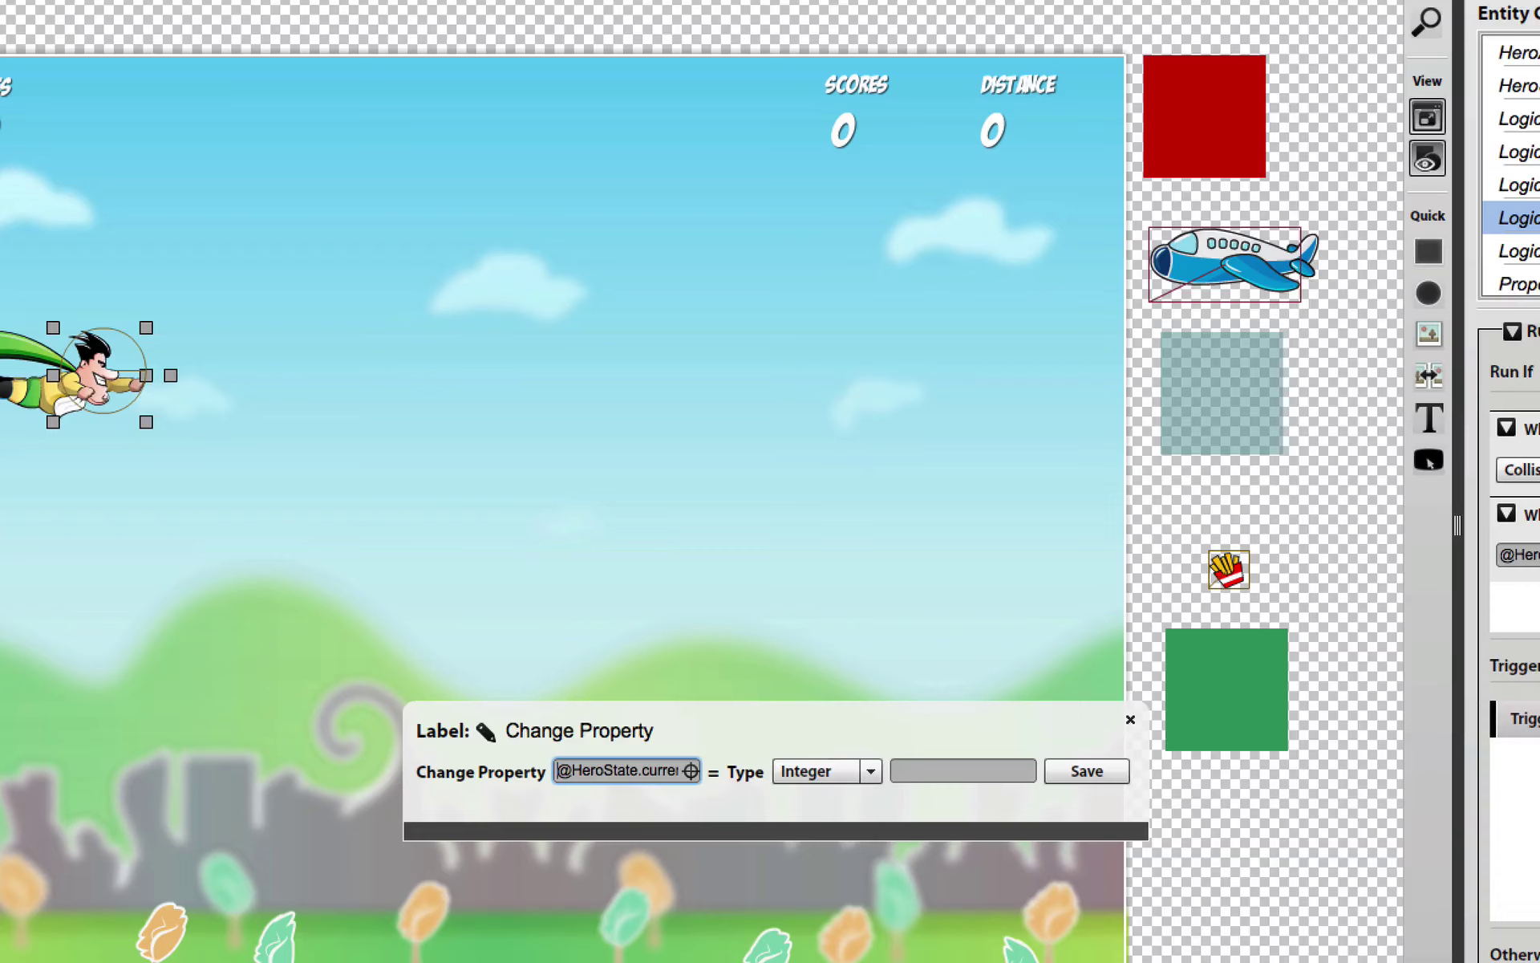
# - Set the value to the String Hurt, label it SetHurtState, and save
pyautogui.click(871, 771)
pyautogui.click(801, 888)
pyautogui.click(930, 770)
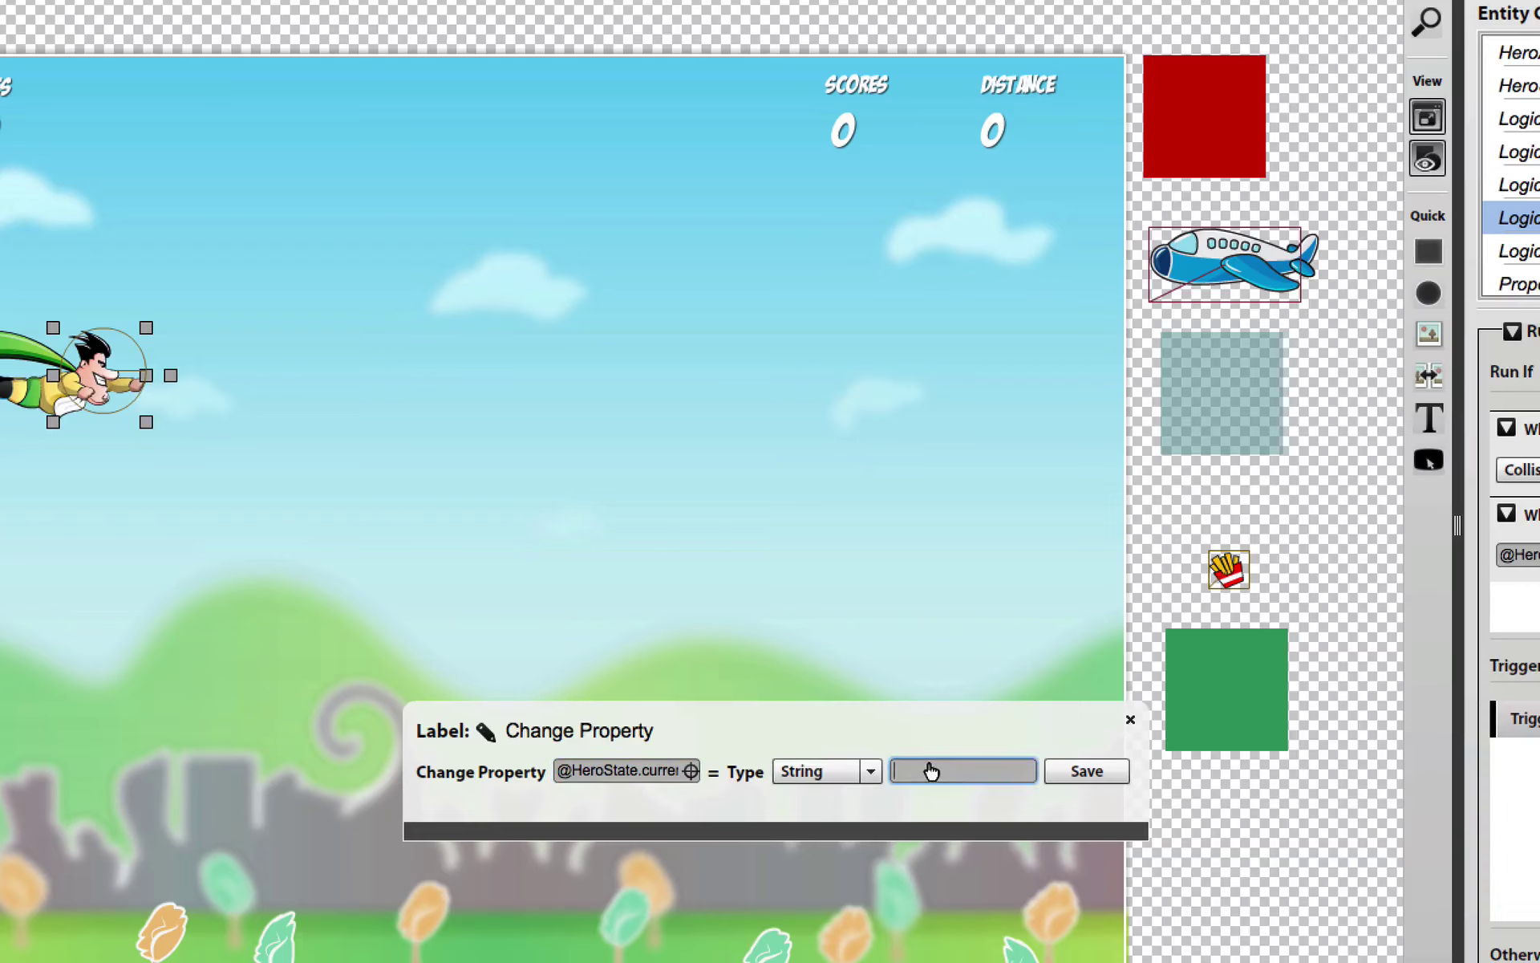
pyautogui.click(485, 732)
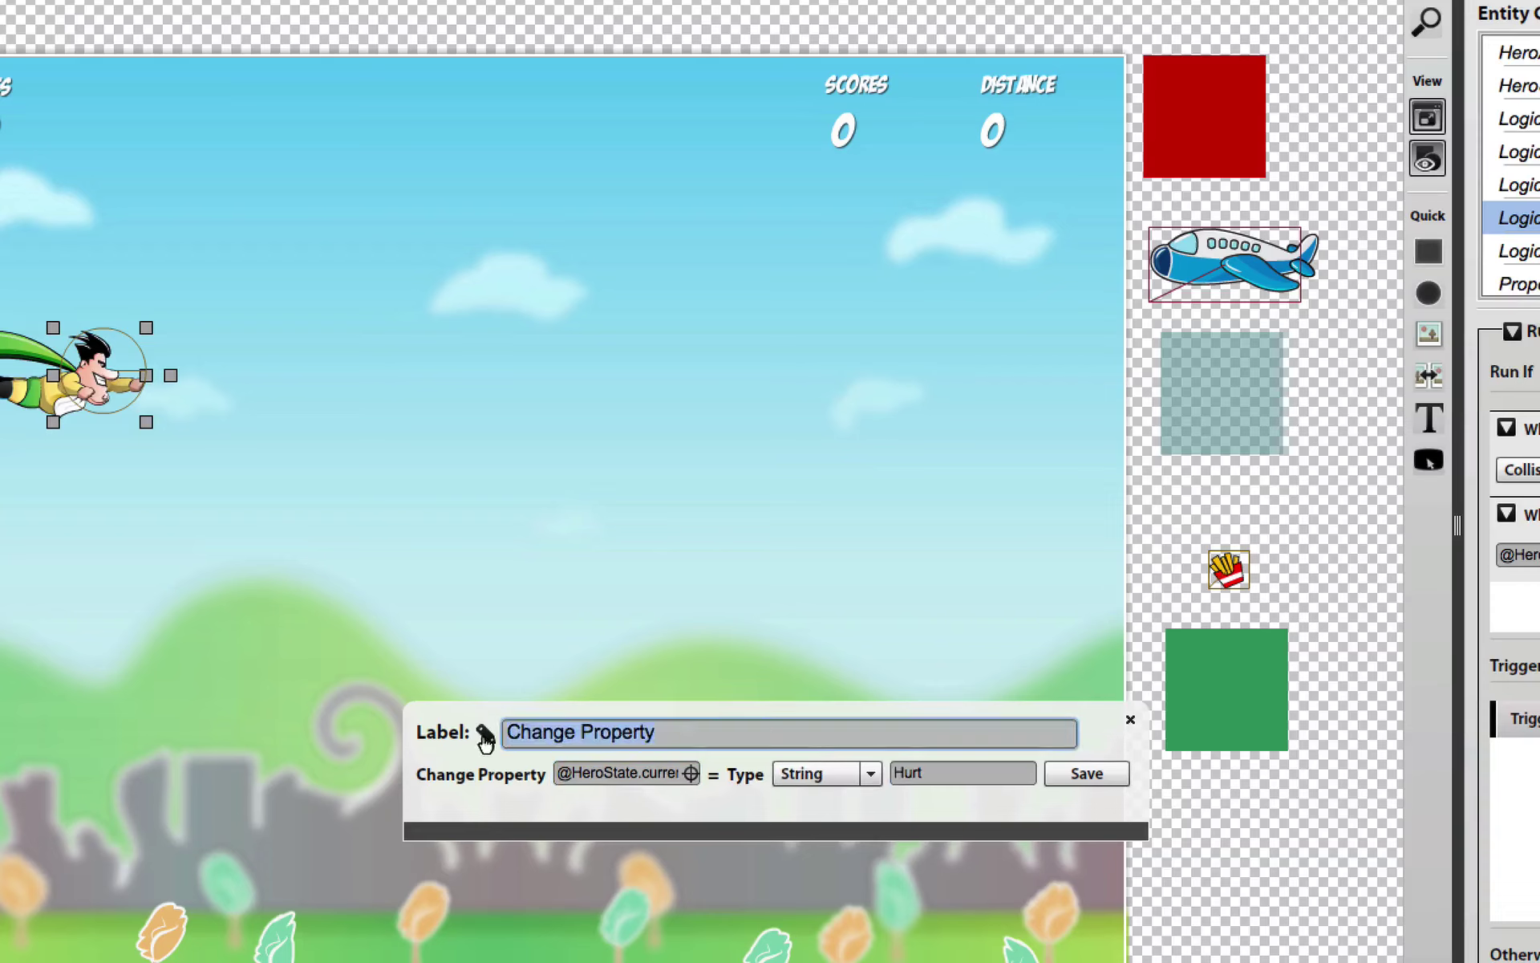
pyautogui.write('SetHurtSt')
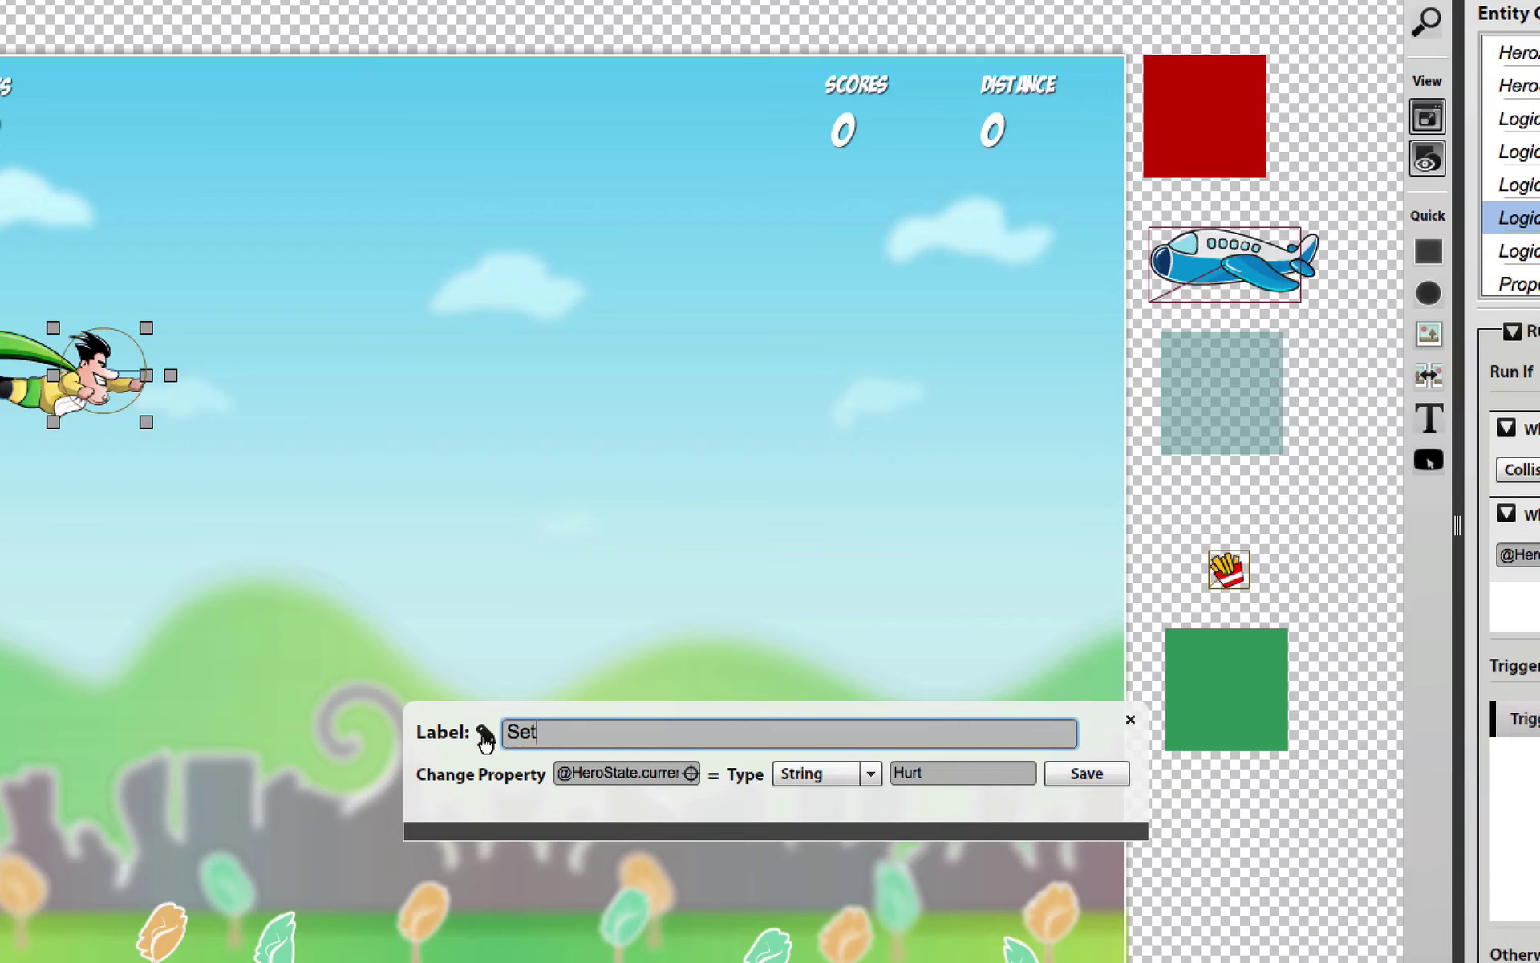
pyautogui.write('ate')
pyautogui.click(1085, 779)
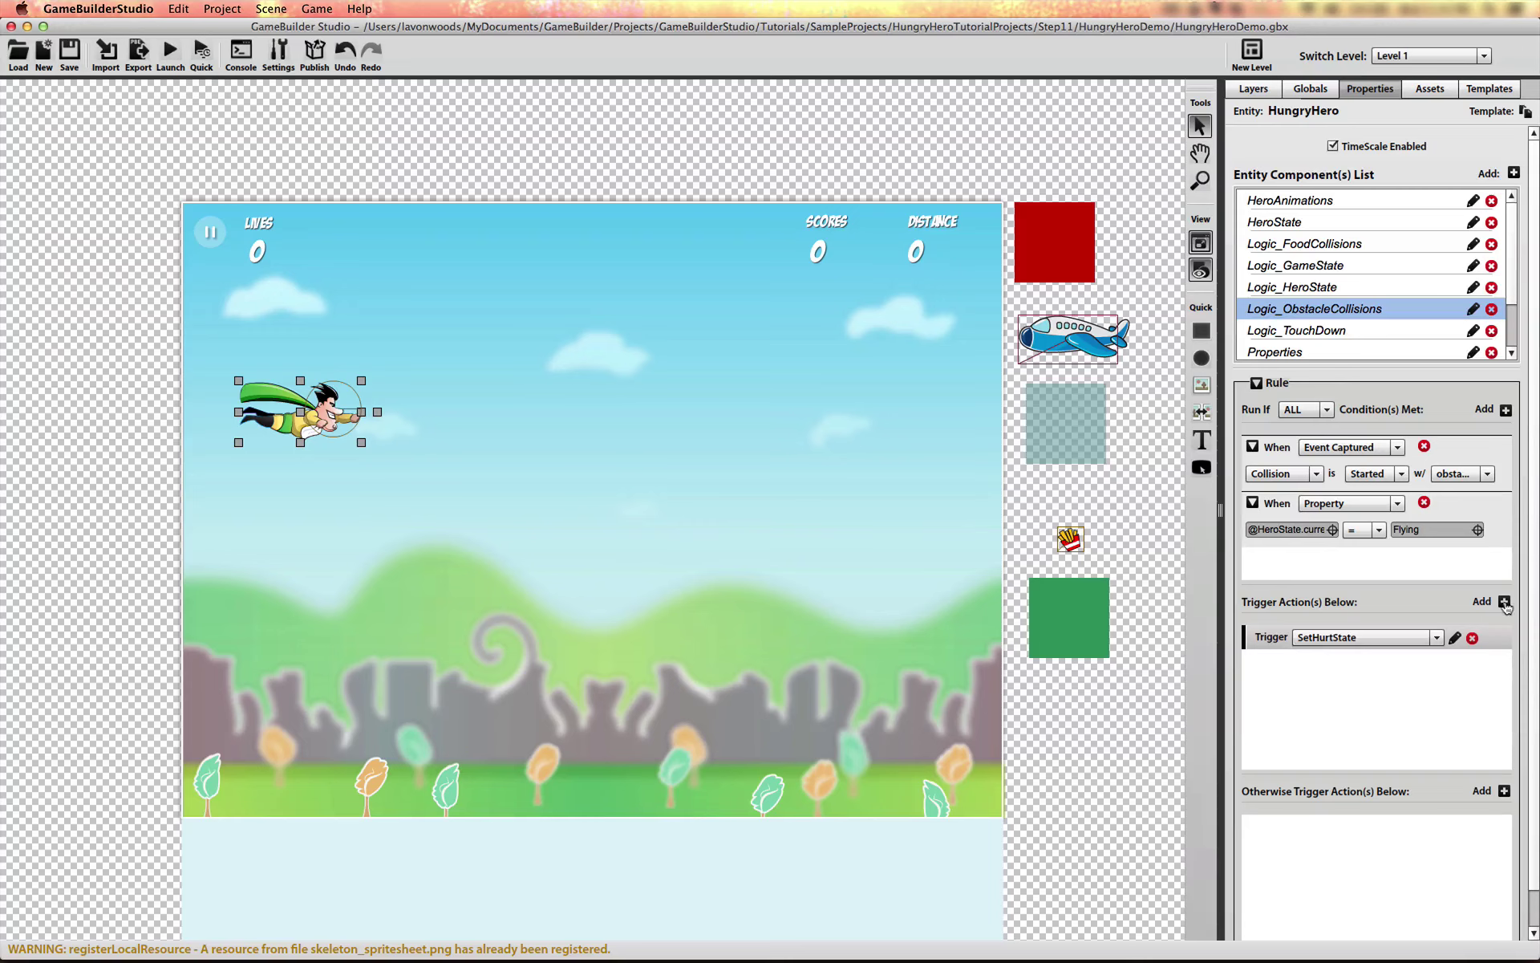
# - Make the second action a Play Sound using hit.mp3, labelled PlayHit, and save it
pyautogui.click(1437, 662)
pyautogui.scroll(-5, 1332, 706)
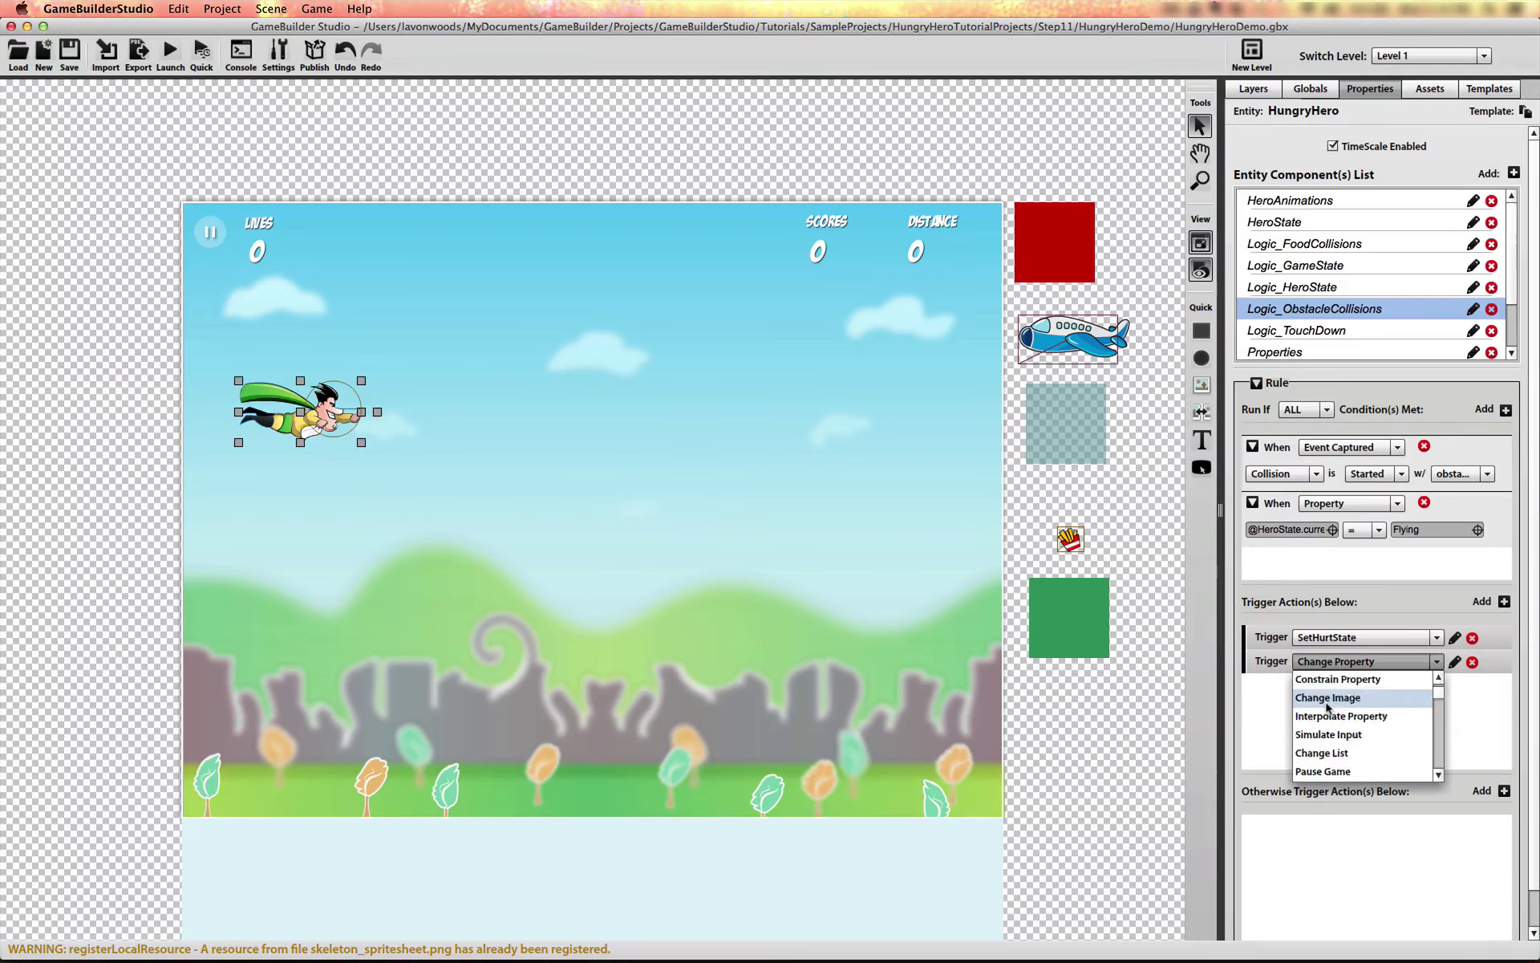
pyautogui.scroll(-5, 1328, 706)
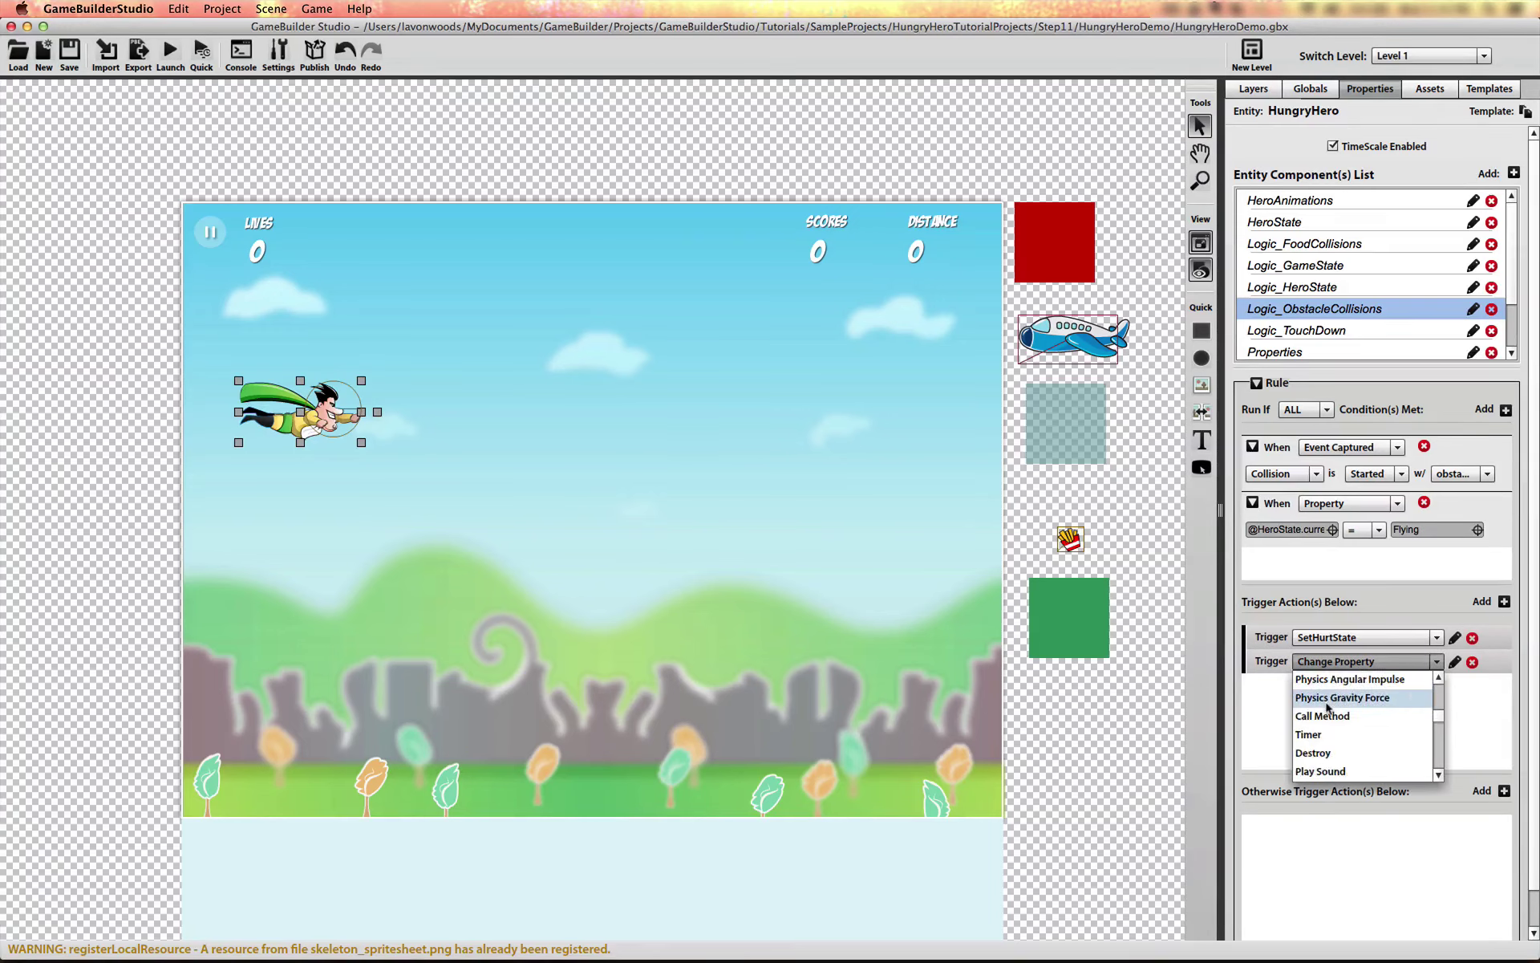
pyautogui.click(1325, 734)
pyautogui.click(1455, 661)
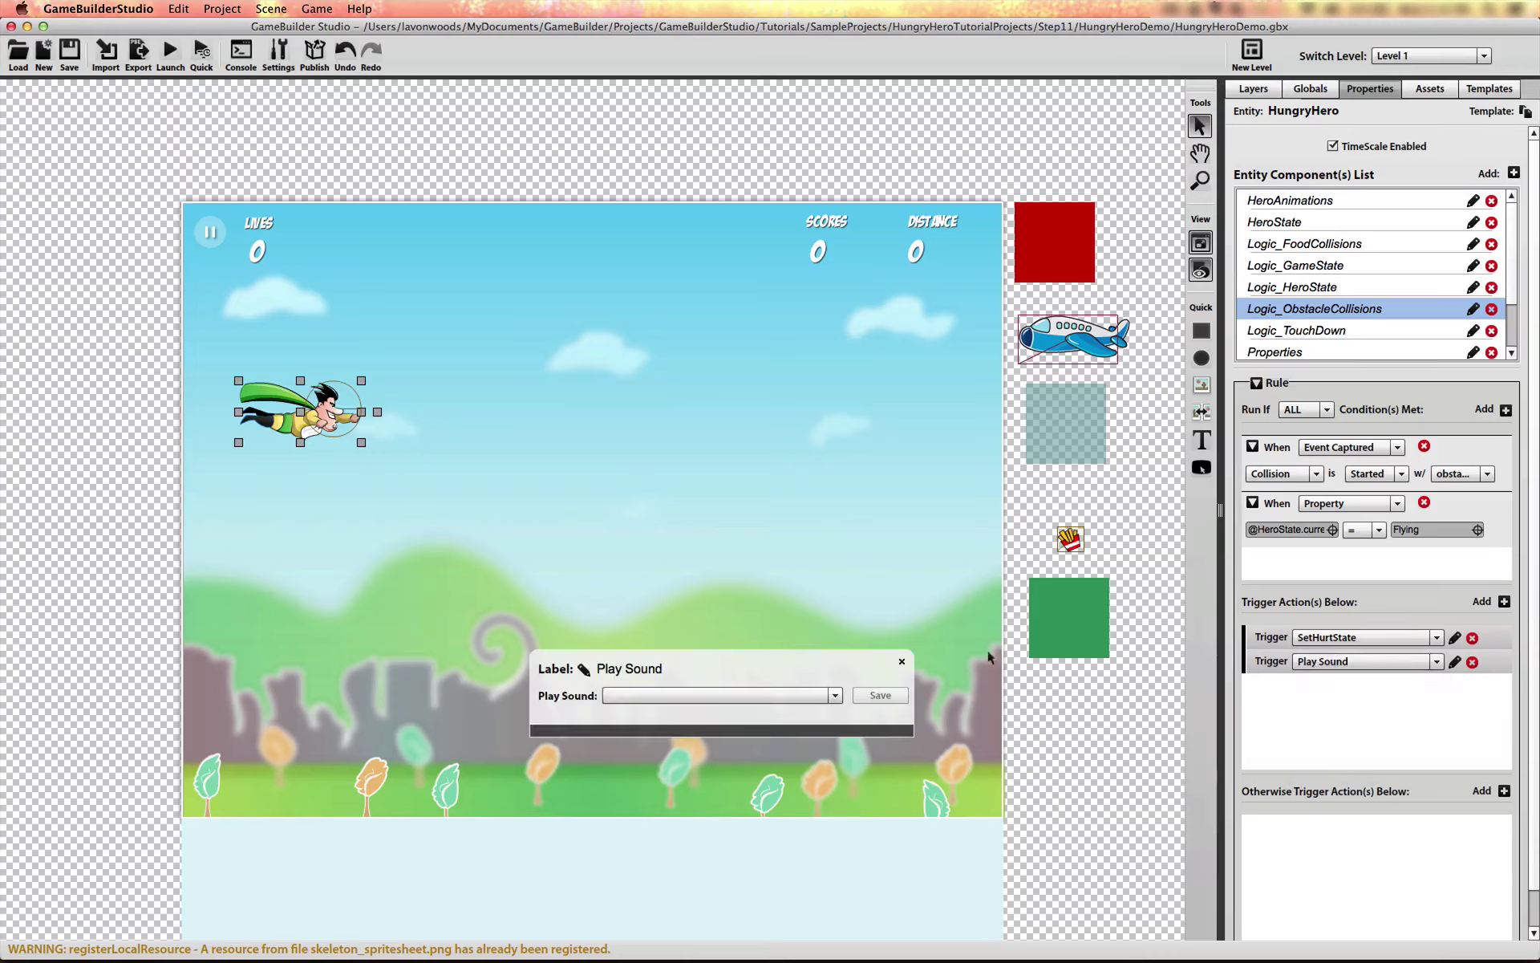
pyautogui.click(710, 698)
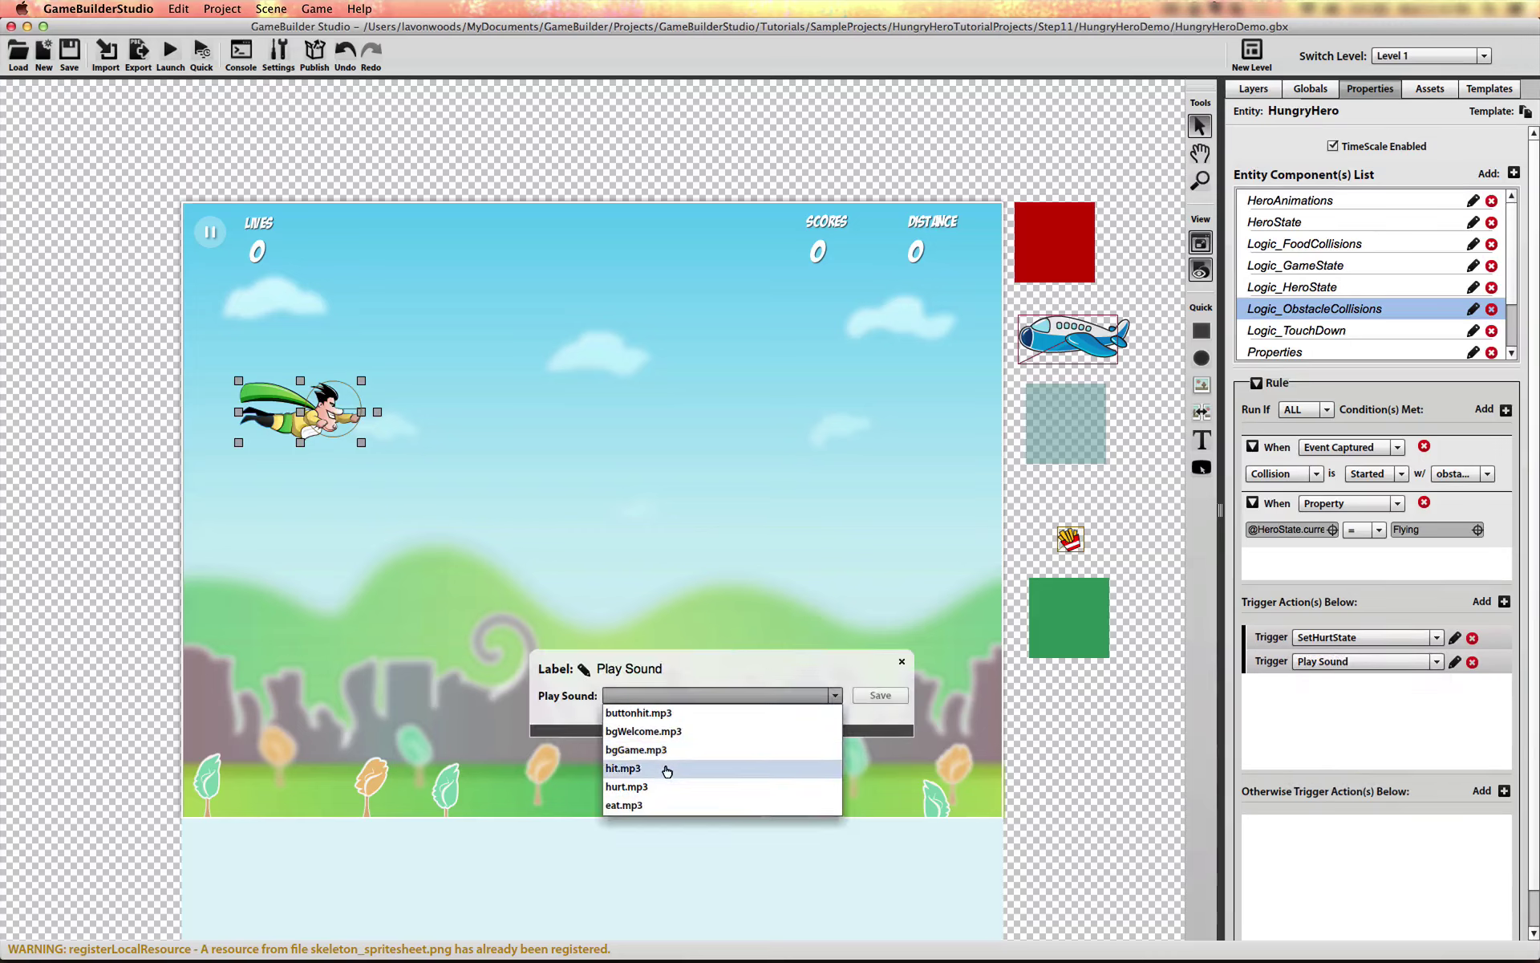
pyautogui.click(670, 770)
pyautogui.click(584, 672)
pyautogui.write('P')
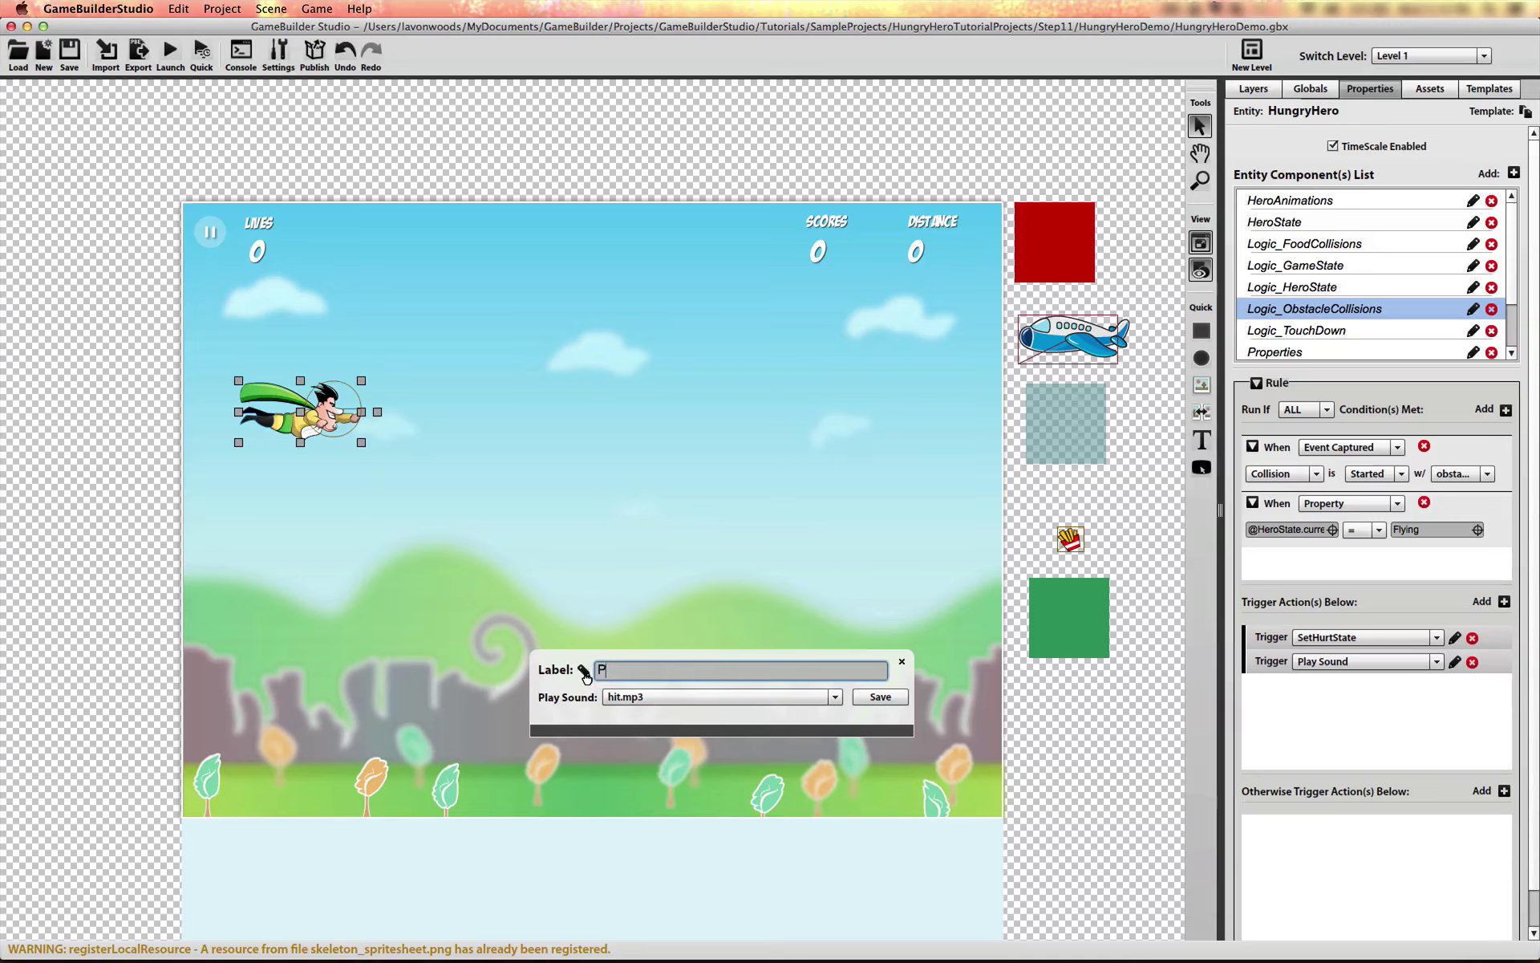
pyautogui.write('layHit')
pyautogui.click(880, 697)
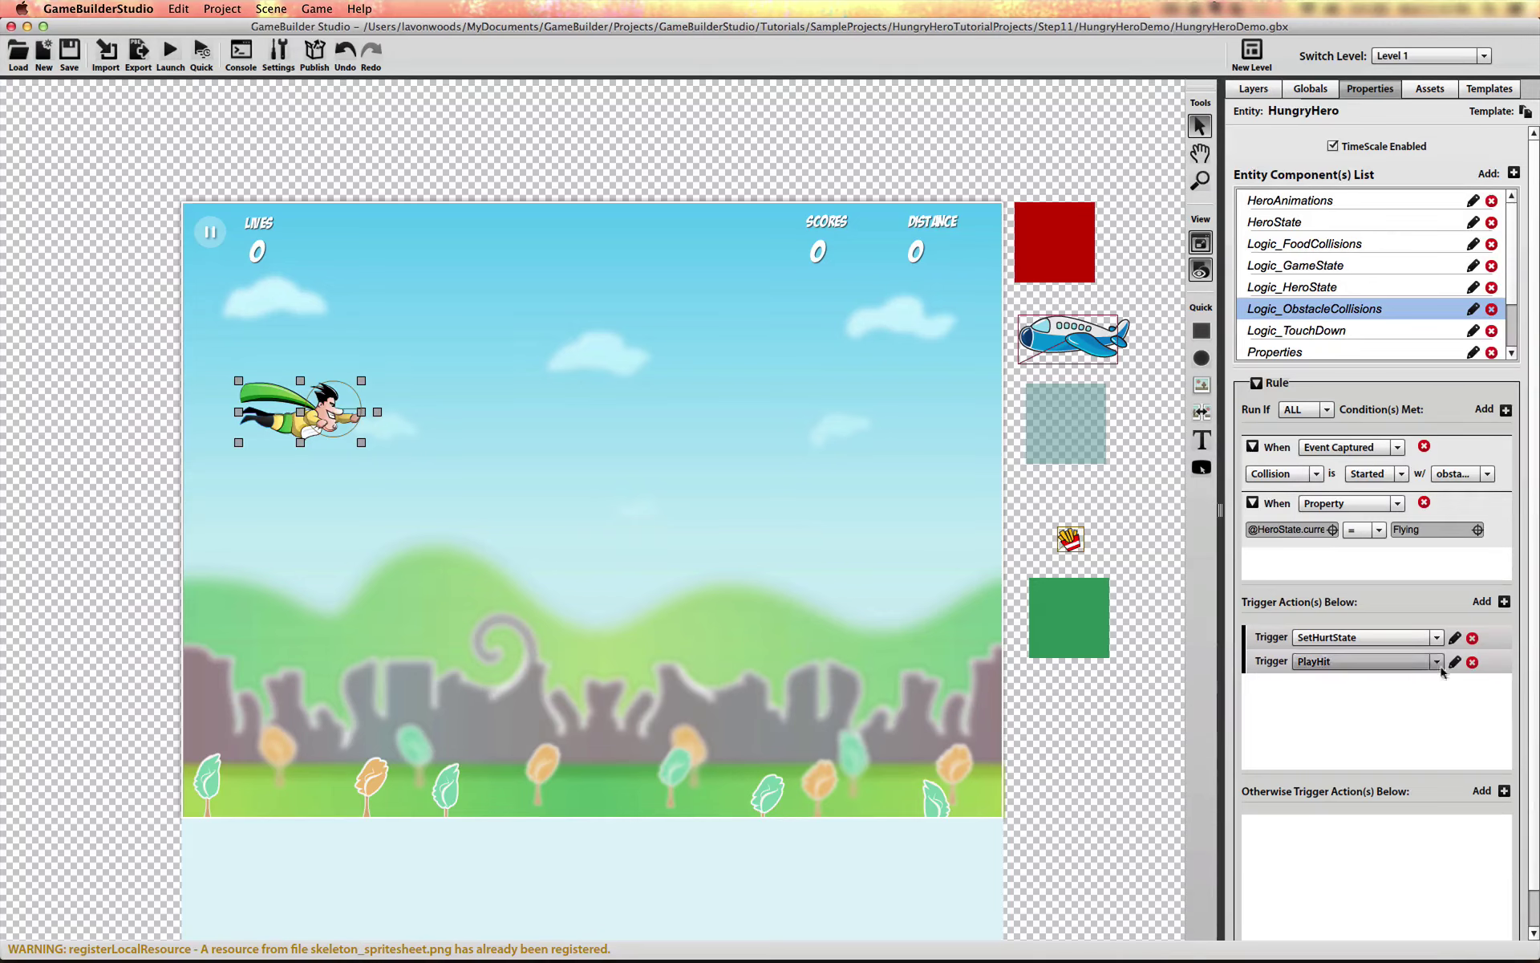
# - Add a third trigger action of type Play Sound
pyautogui.click(1504, 602)
pyautogui.click(1436, 685)
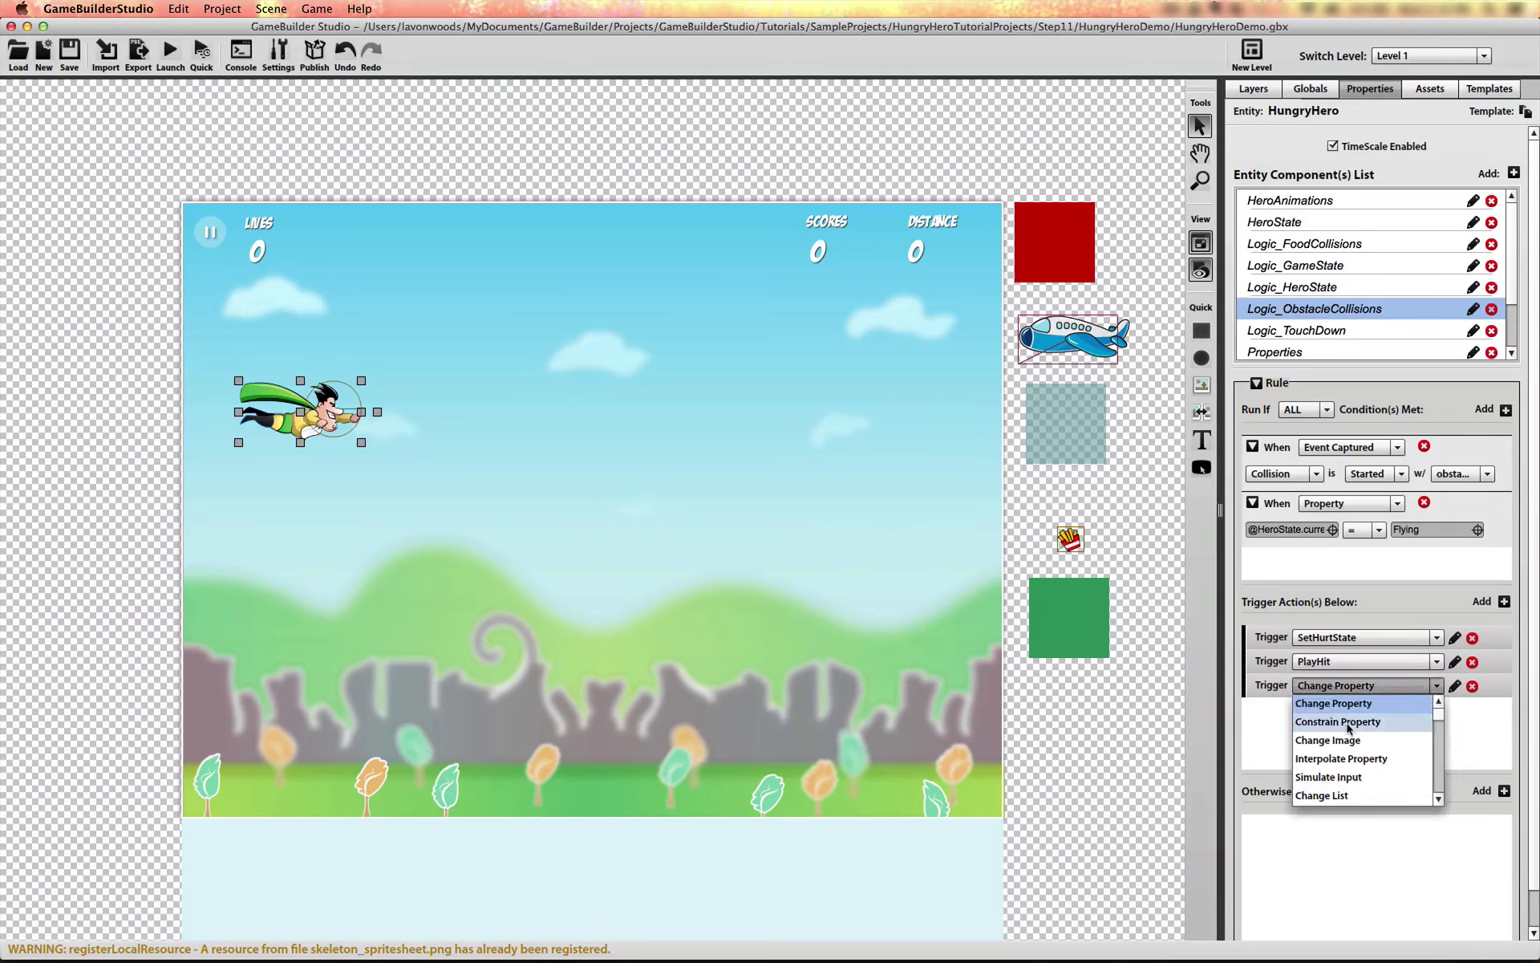
pyautogui.scroll(-5, 1355, 746)
pyautogui.scroll(5, 1349, 728)
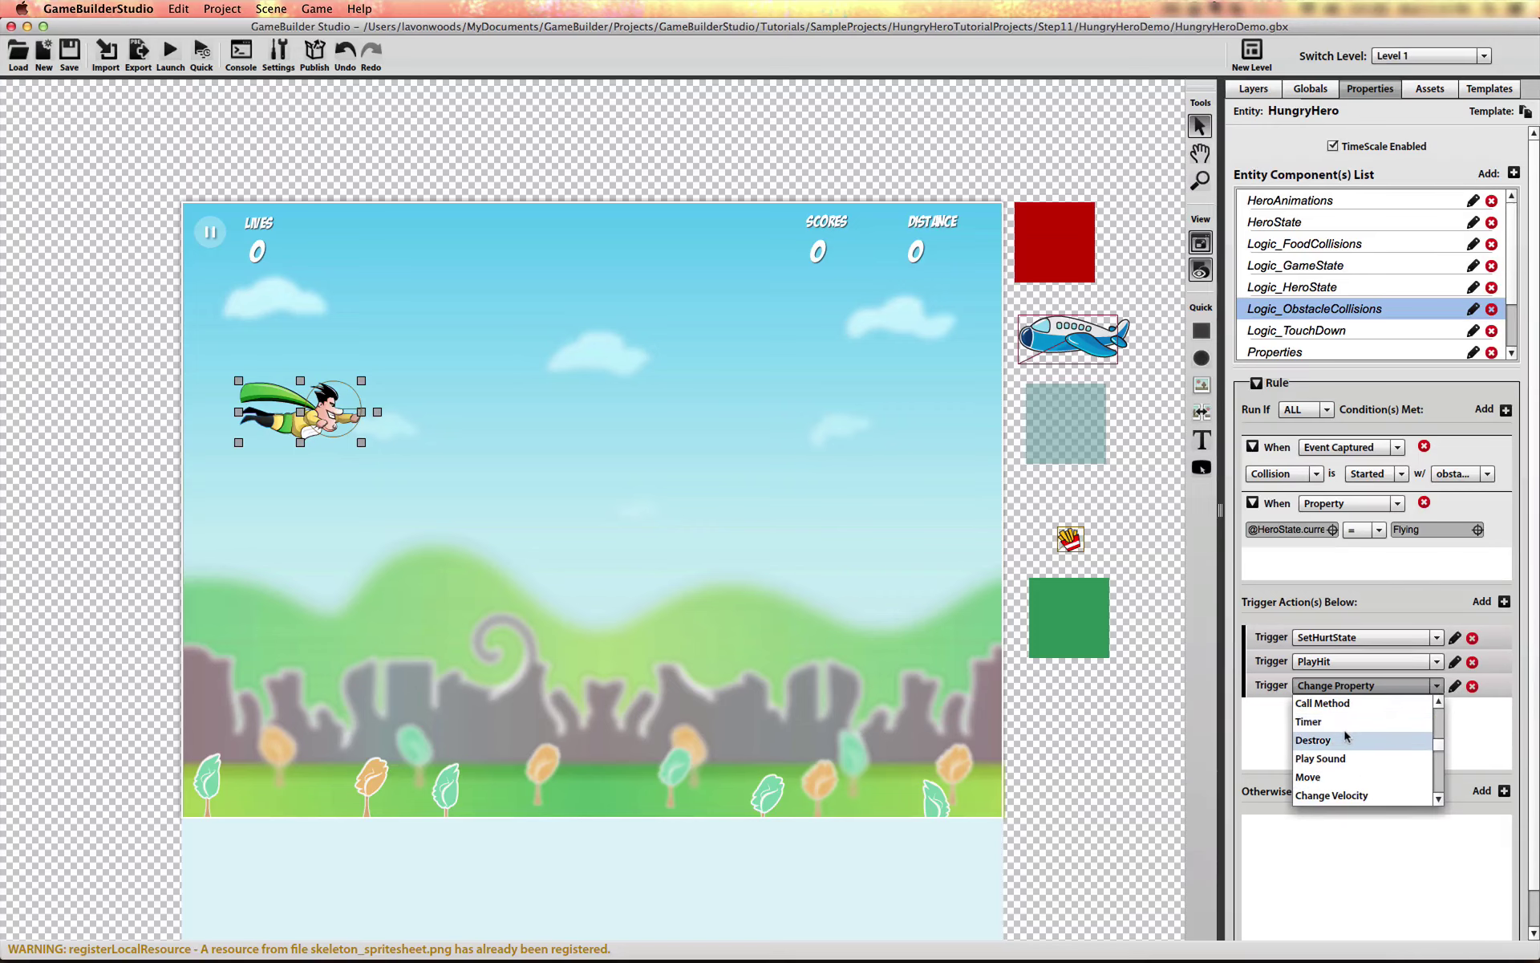
pyautogui.scroll(-2, 1348, 731)
pyautogui.scroll(2, 1346, 736)
pyautogui.scroll(-5, 1346, 736)
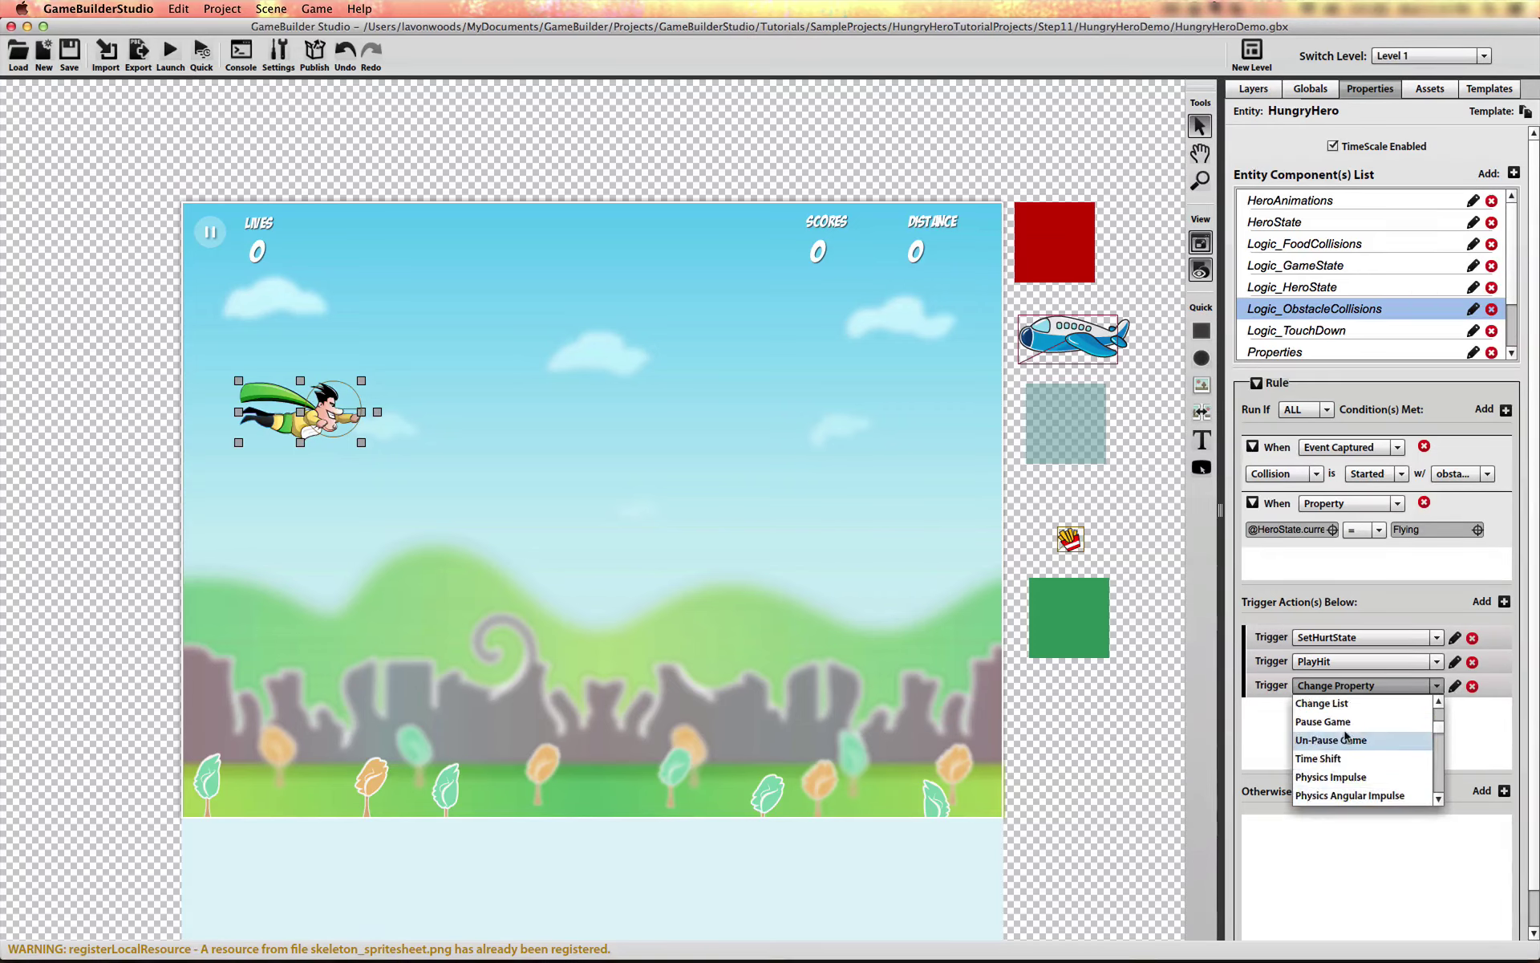
pyautogui.scroll(5, 1346, 737)
pyautogui.scroll(-1, 1346, 736)
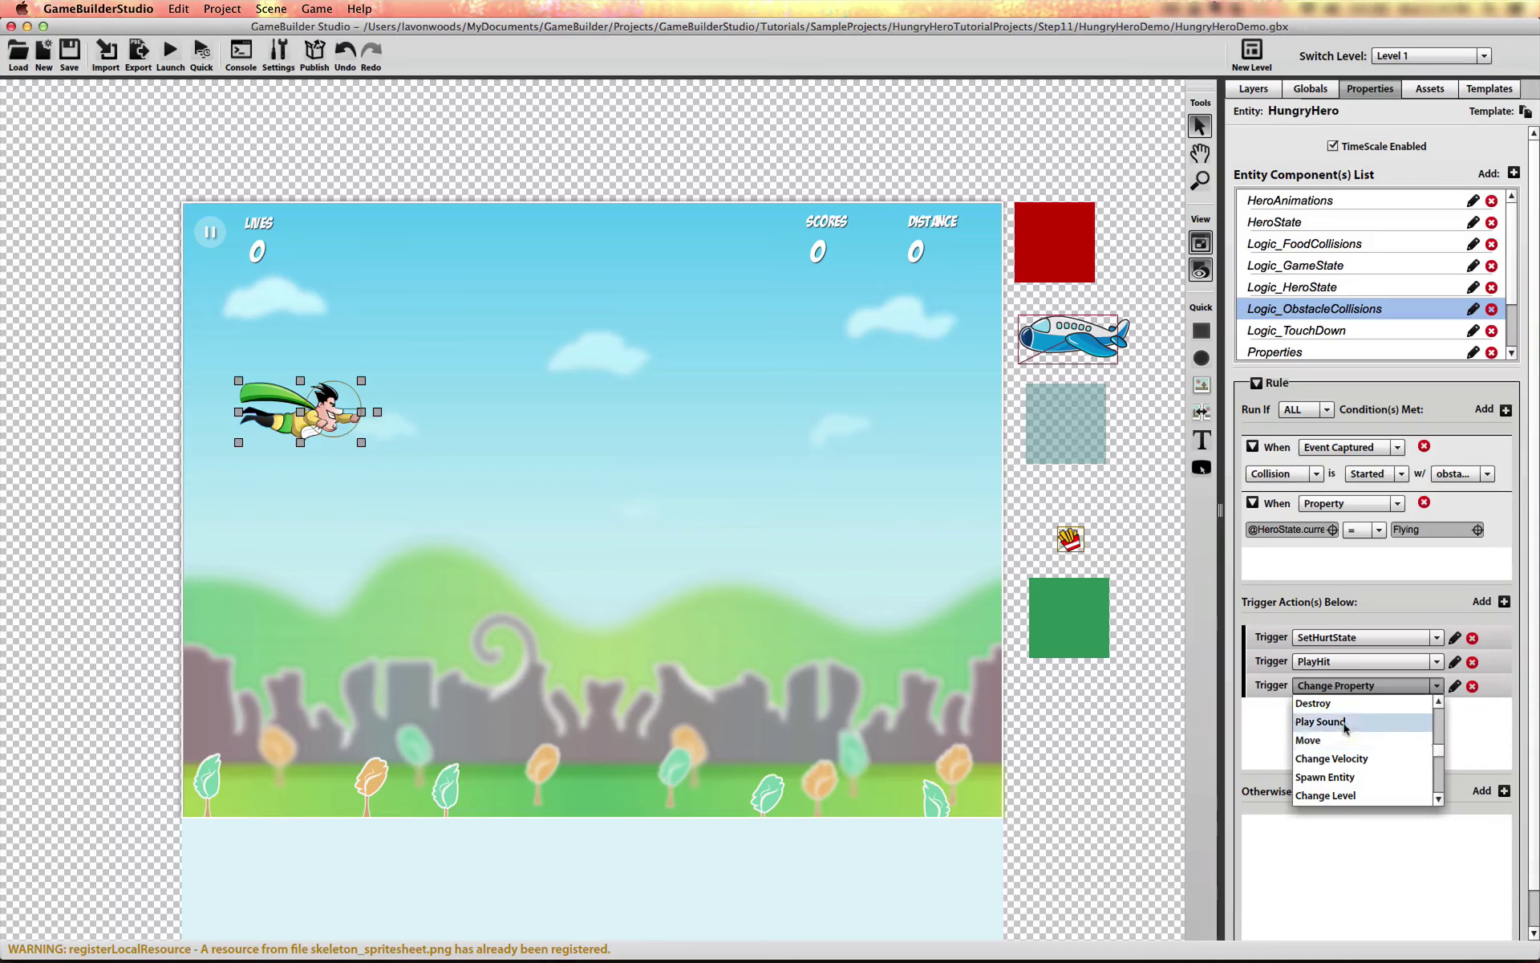
pyautogui.click(1346, 724)
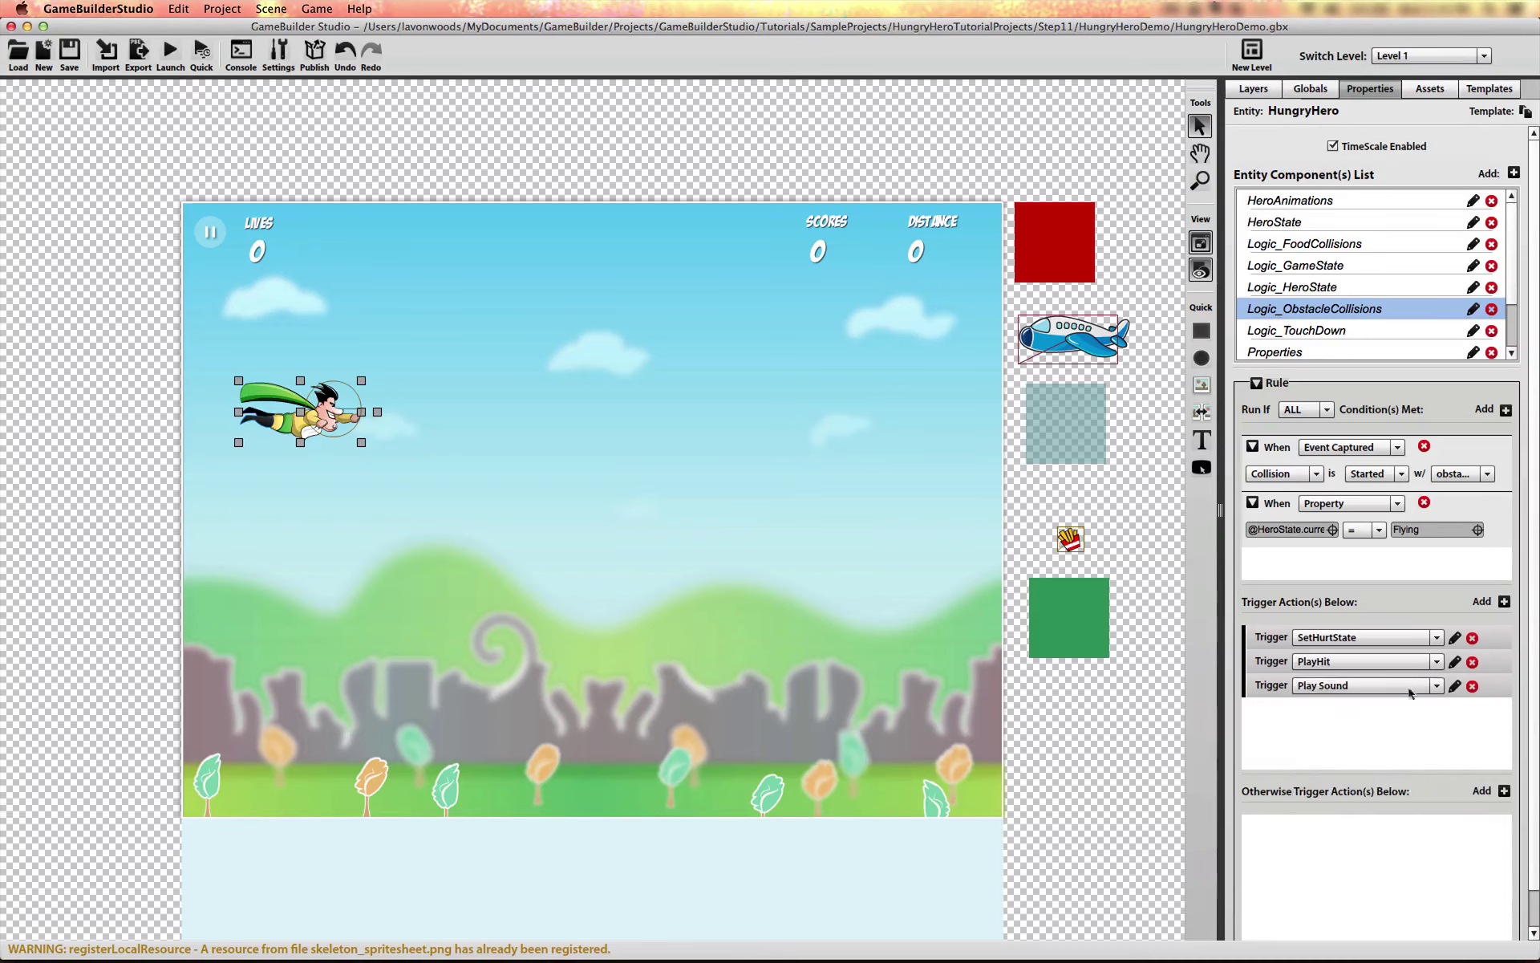
# - Set its sound to hurt.mp3, label it PlayHurt, and save
pyautogui.click(1454, 684)
pyautogui.click(627, 720)
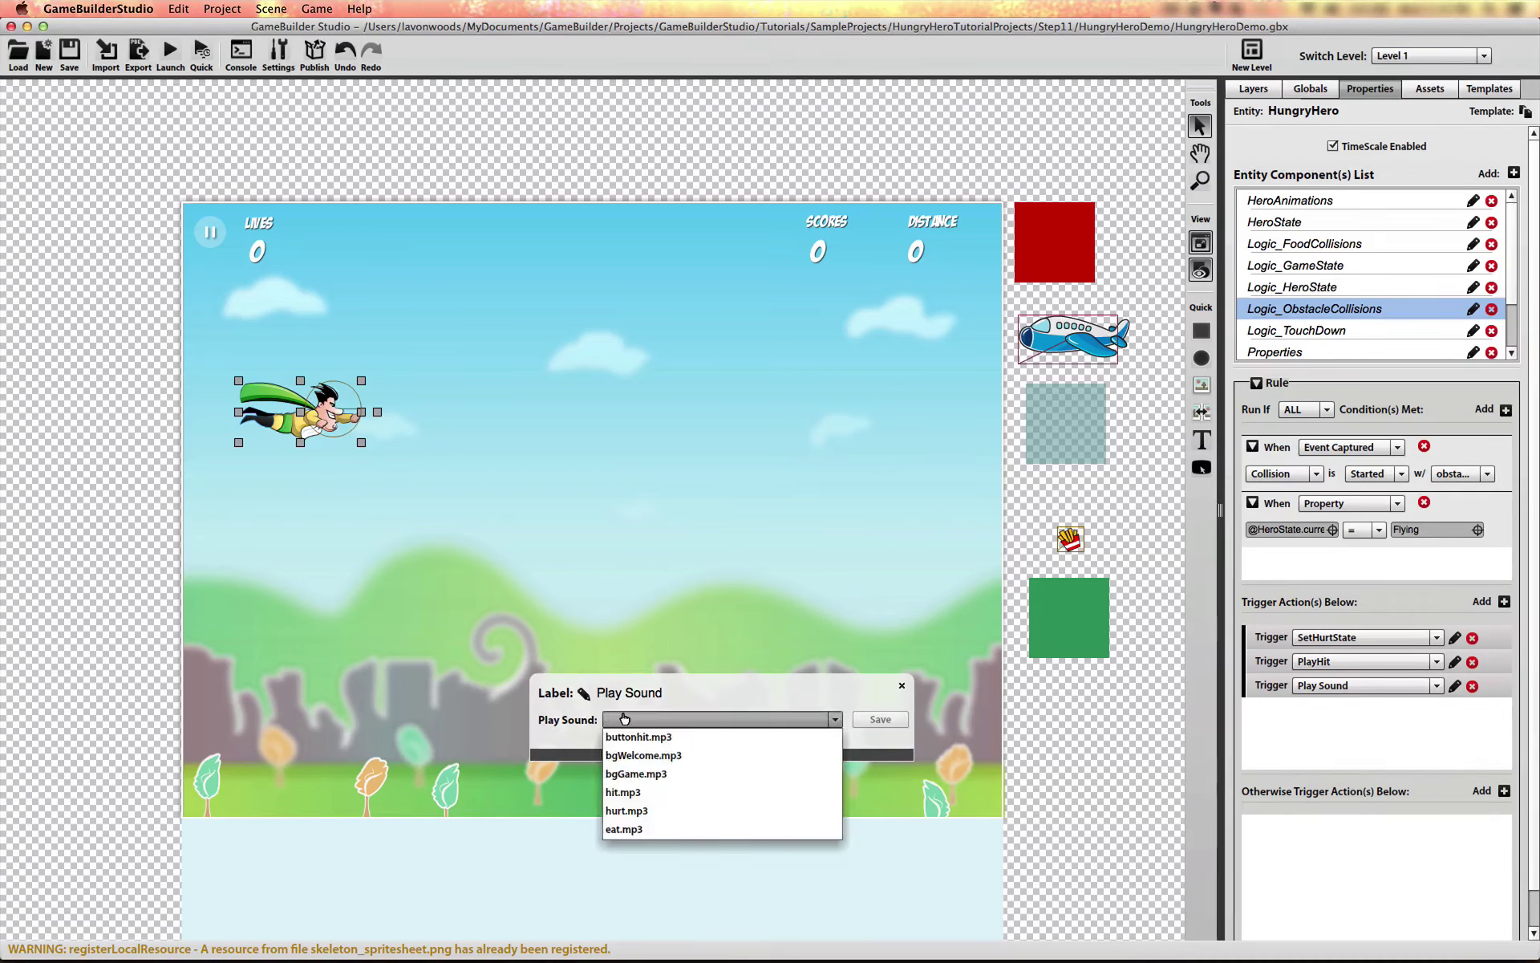
pyautogui.click(647, 808)
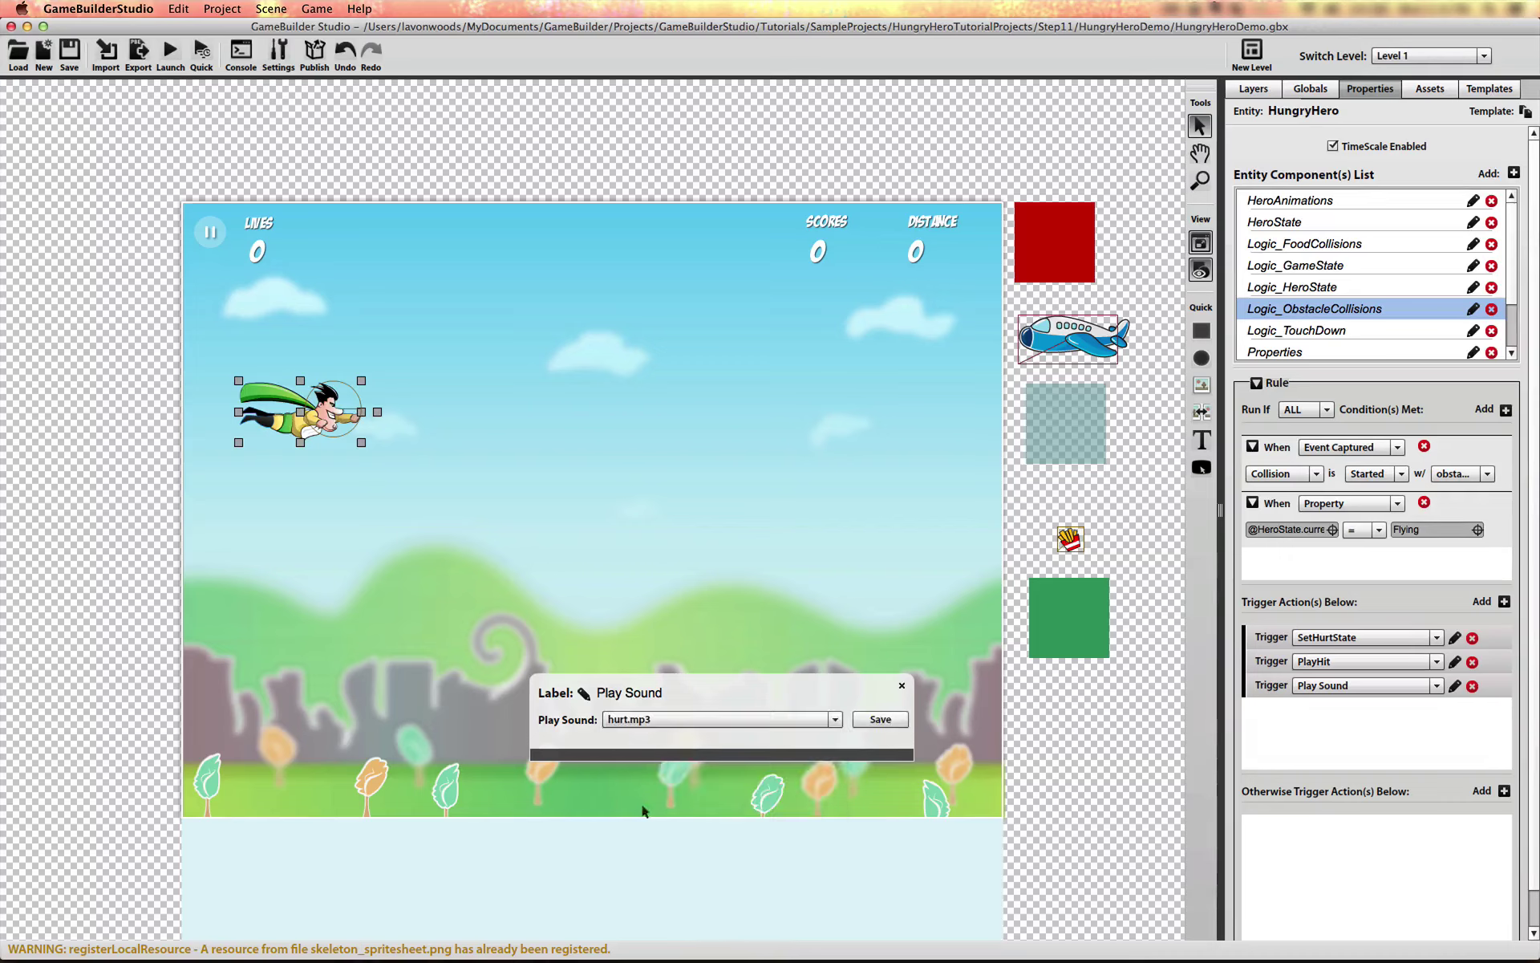
pyautogui.click(584, 693)
pyautogui.write('PlayHur')
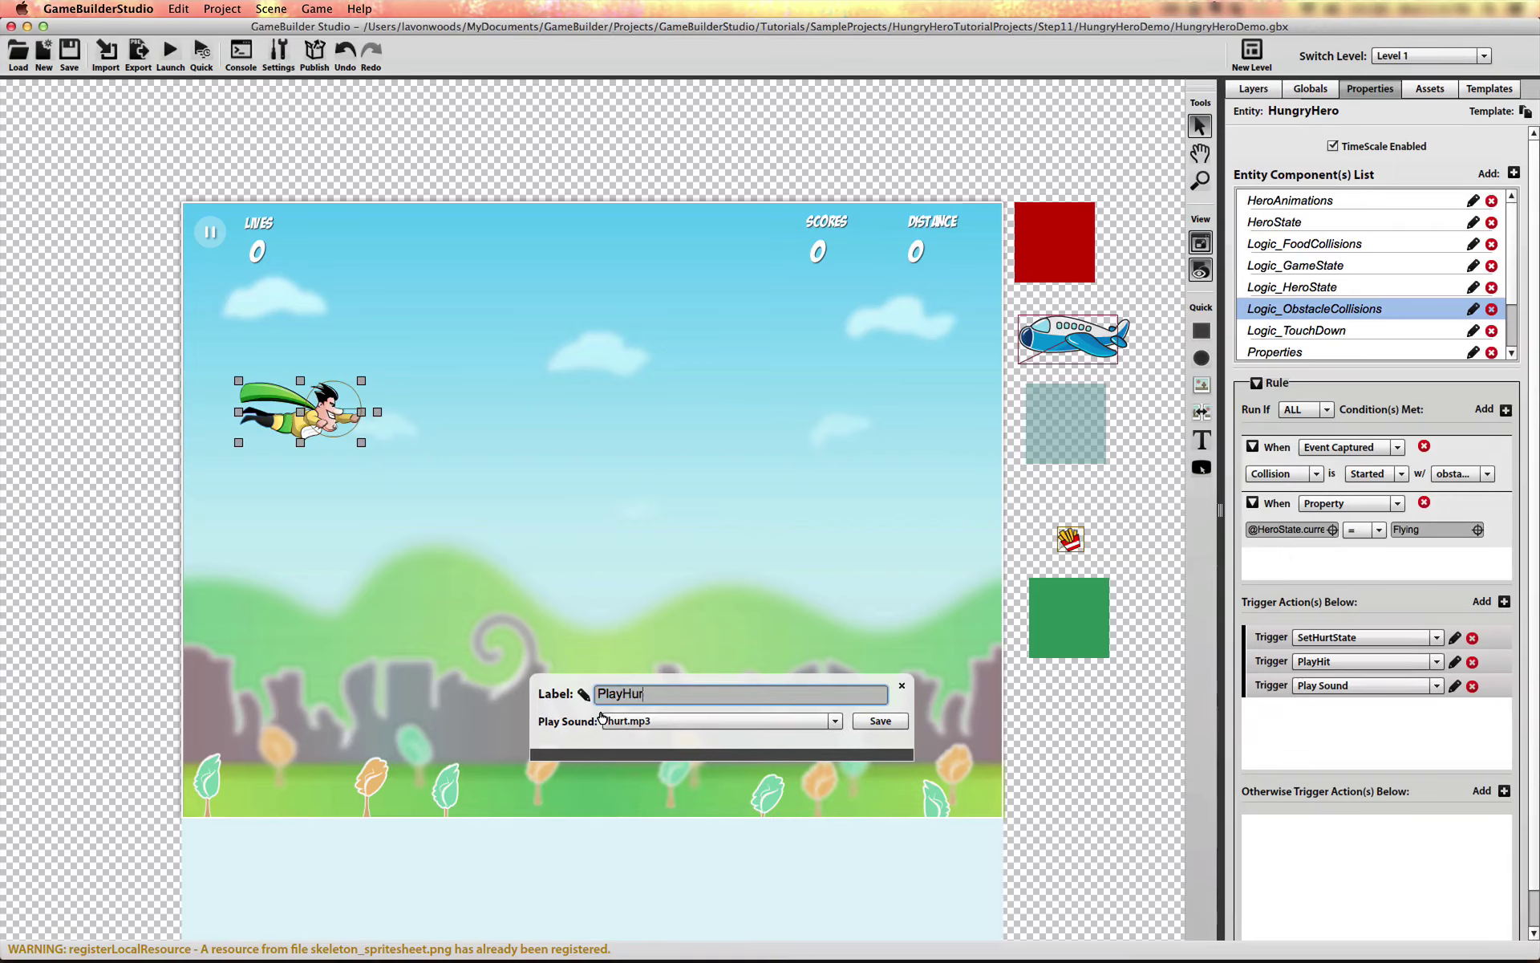
pyautogui.write('t')
pyautogui.click(882, 722)
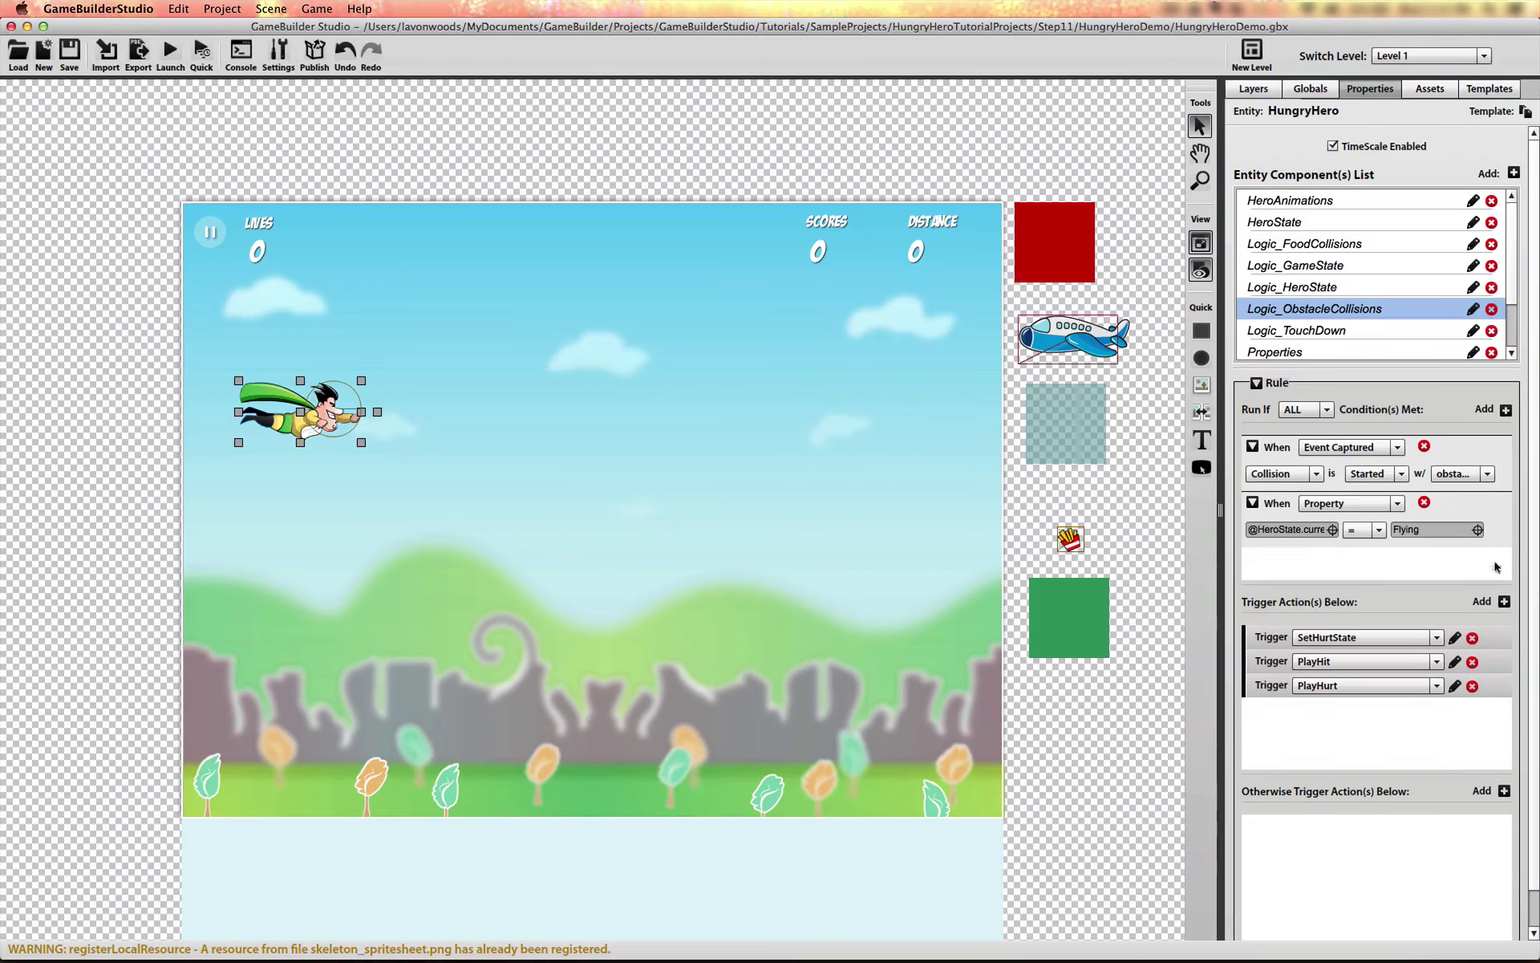
# - Add a fourth Change Property action targeting #LivesTxt.Properties.heroLives
pyautogui.click(1506, 602)
pyautogui.click(1433, 710)
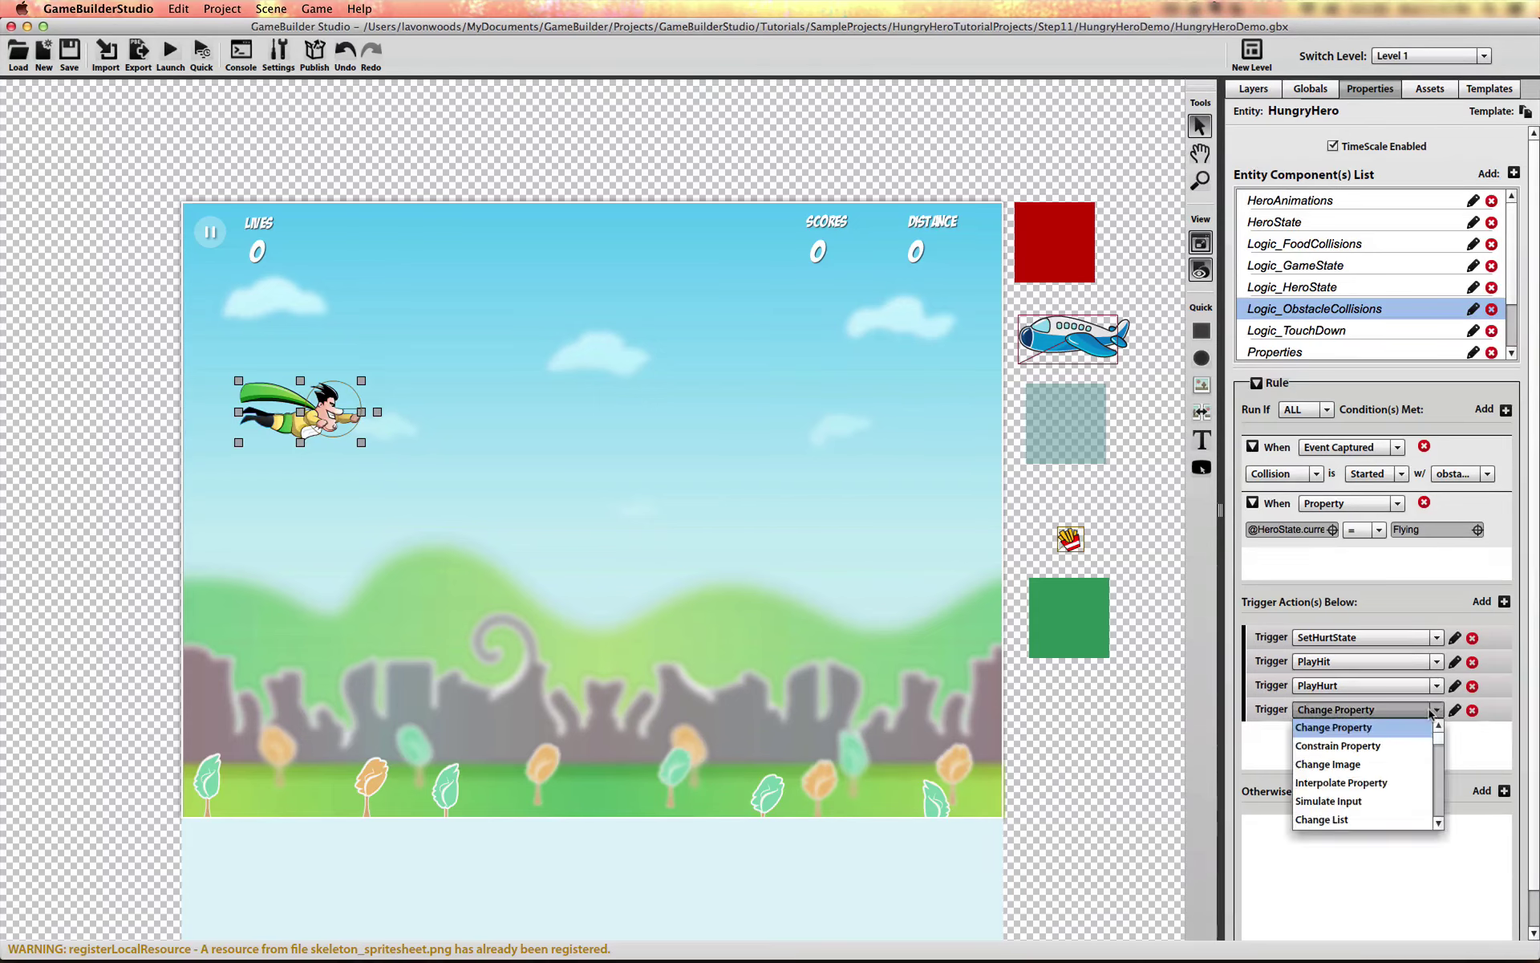
pyautogui.click(1364, 727)
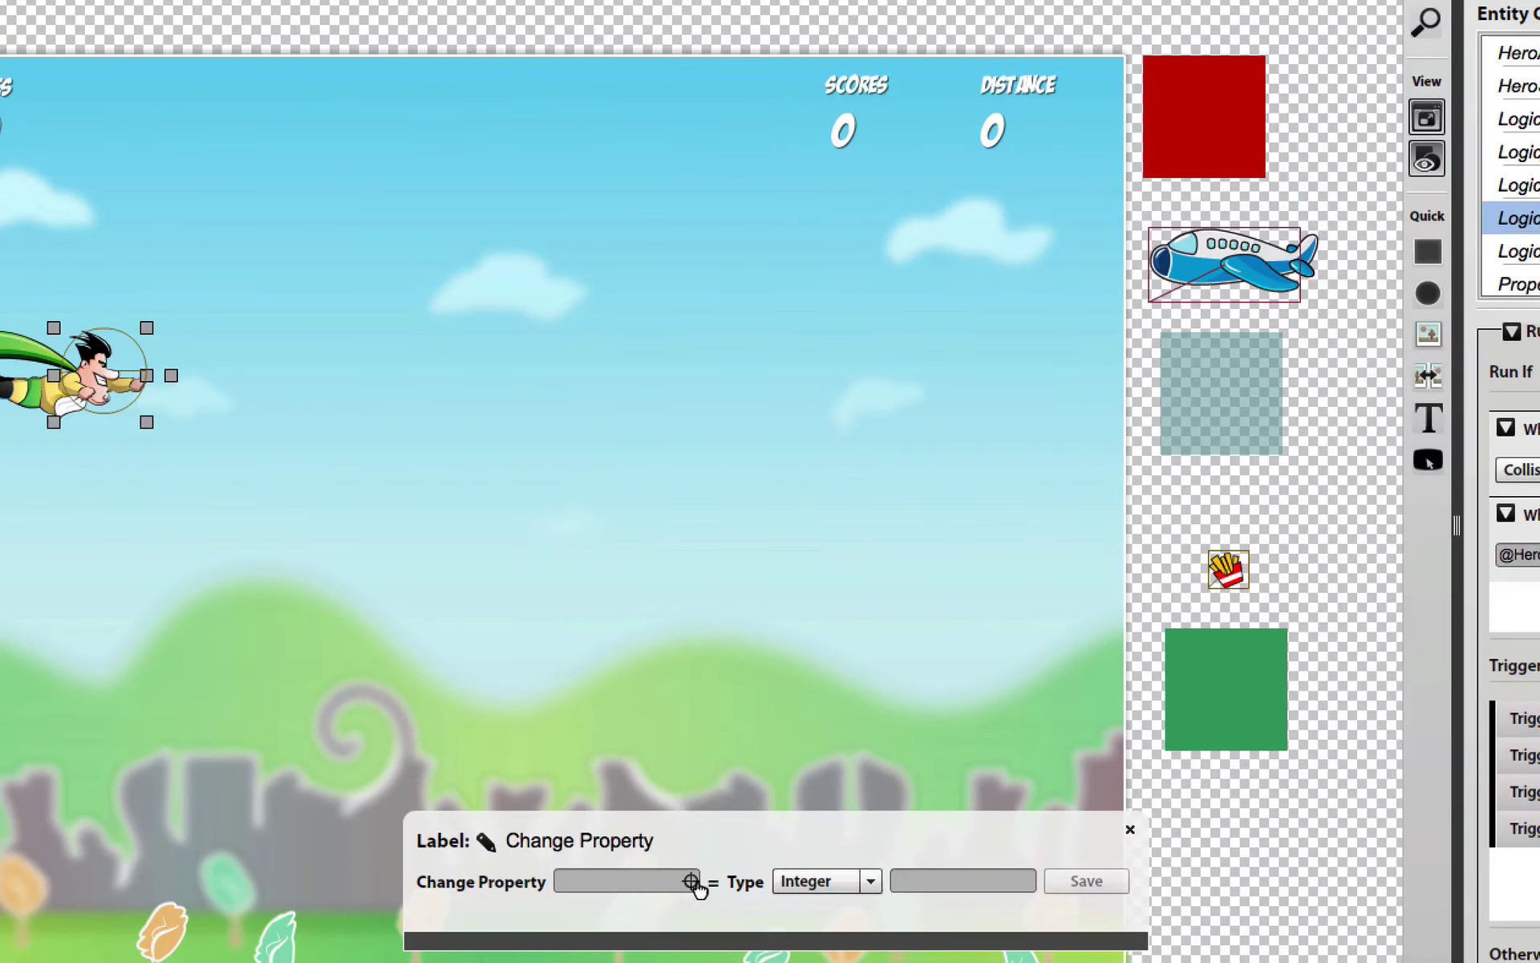
pyautogui.click(691, 882)
pyautogui.scroll(-2, 682, 470)
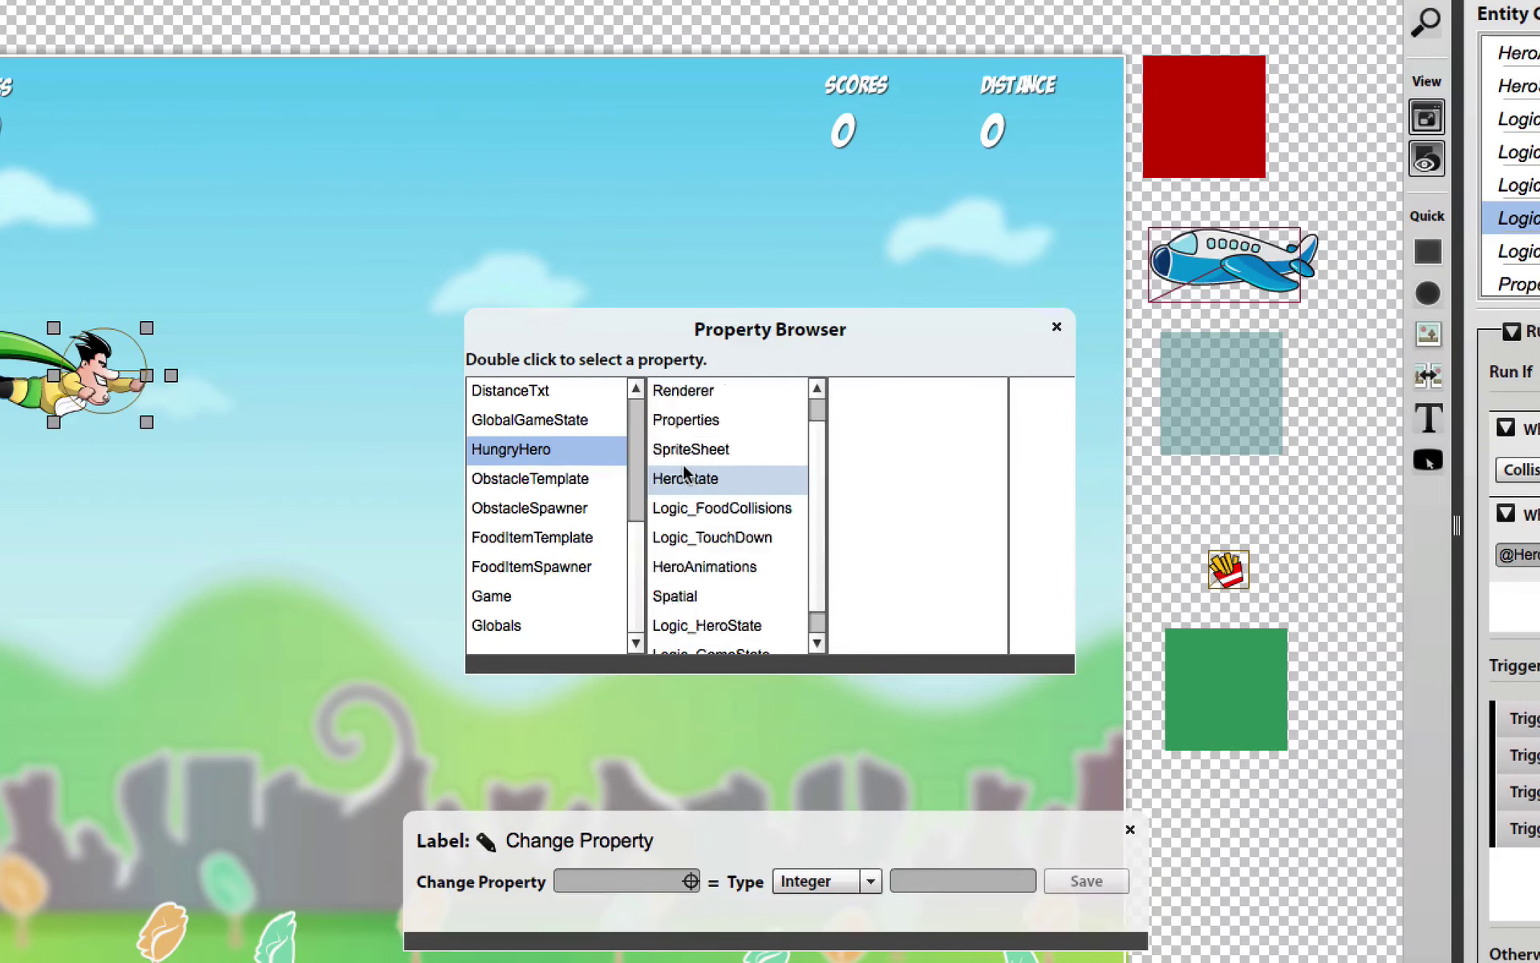
pyautogui.scroll(4, 554, 561)
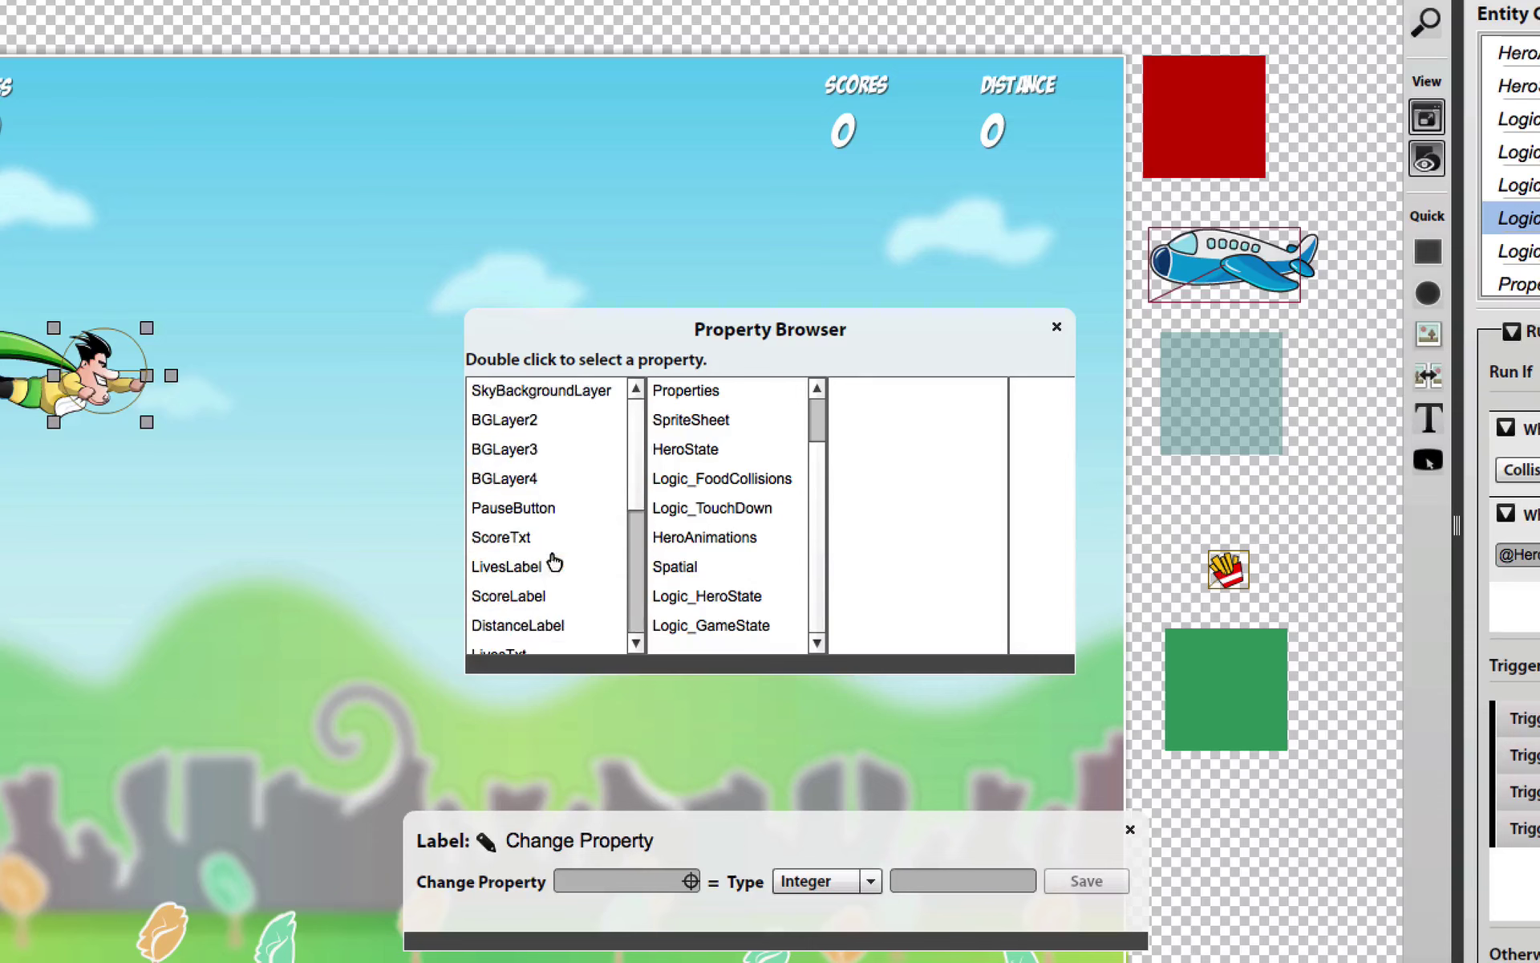
pyautogui.scroll(-1, 553, 563)
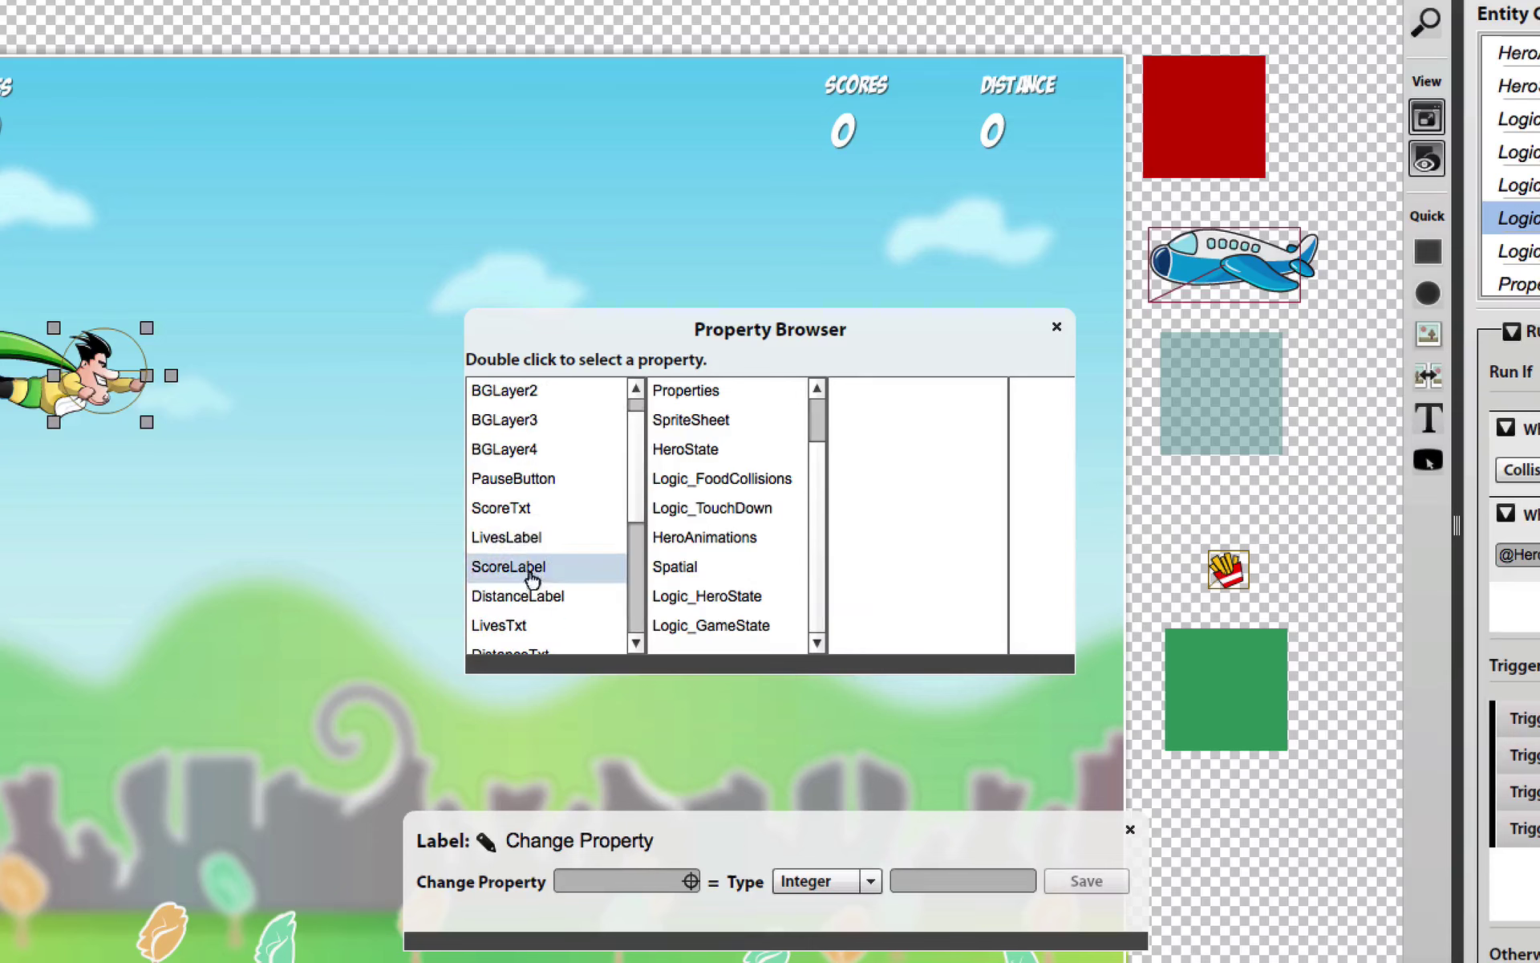
pyautogui.click(515, 625)
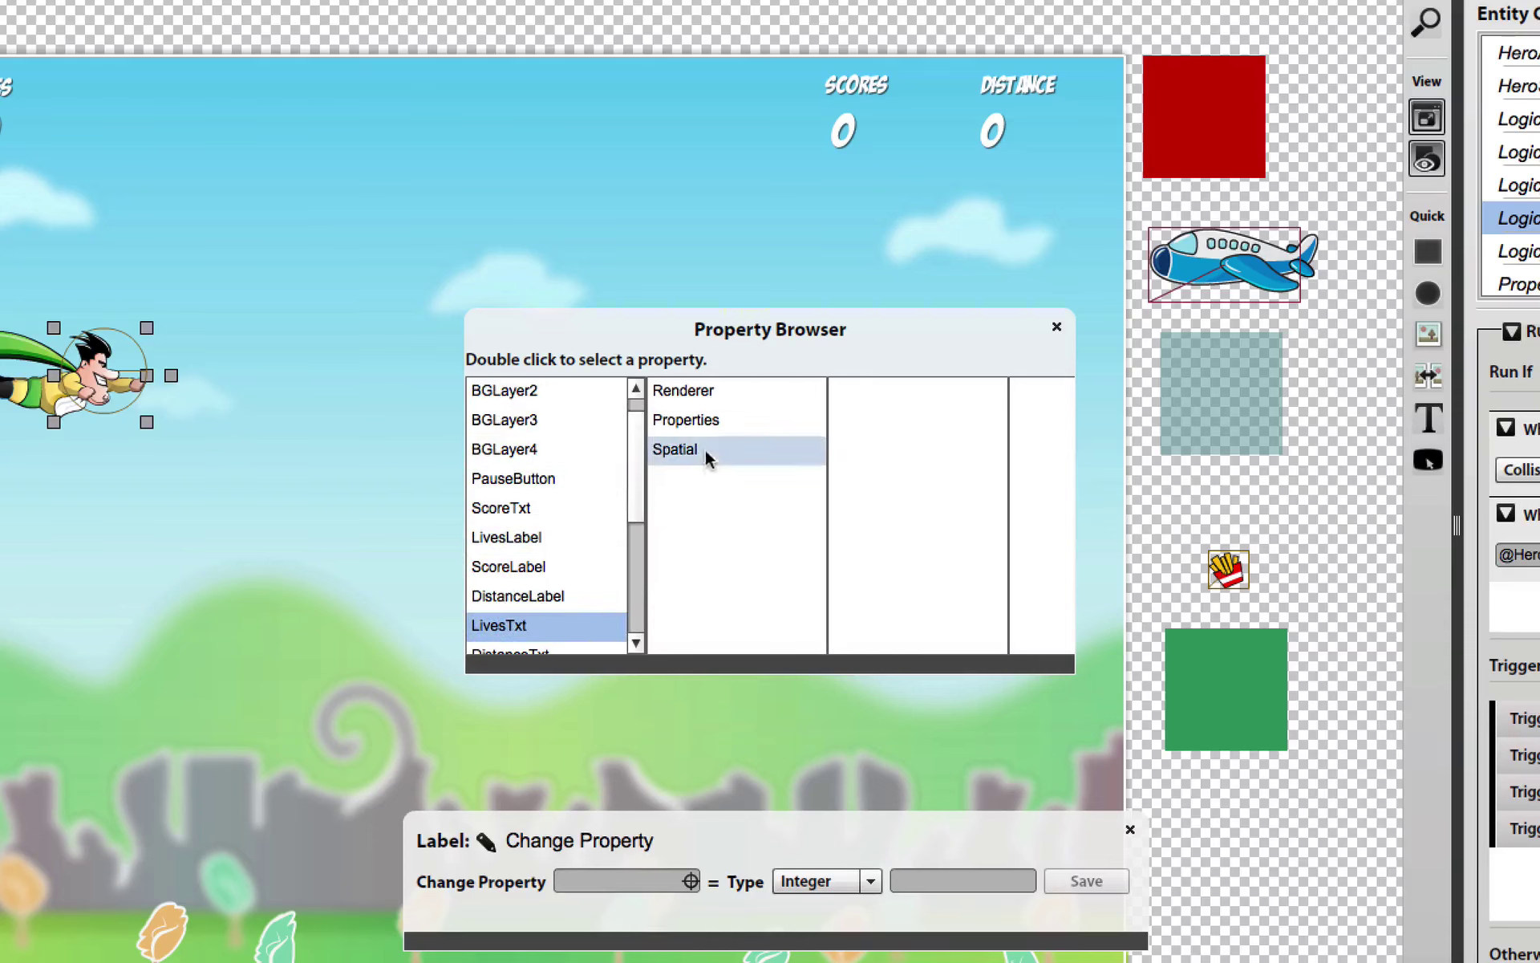
pyautogui.click(702, 399)
pyautogui.click(704, 419)
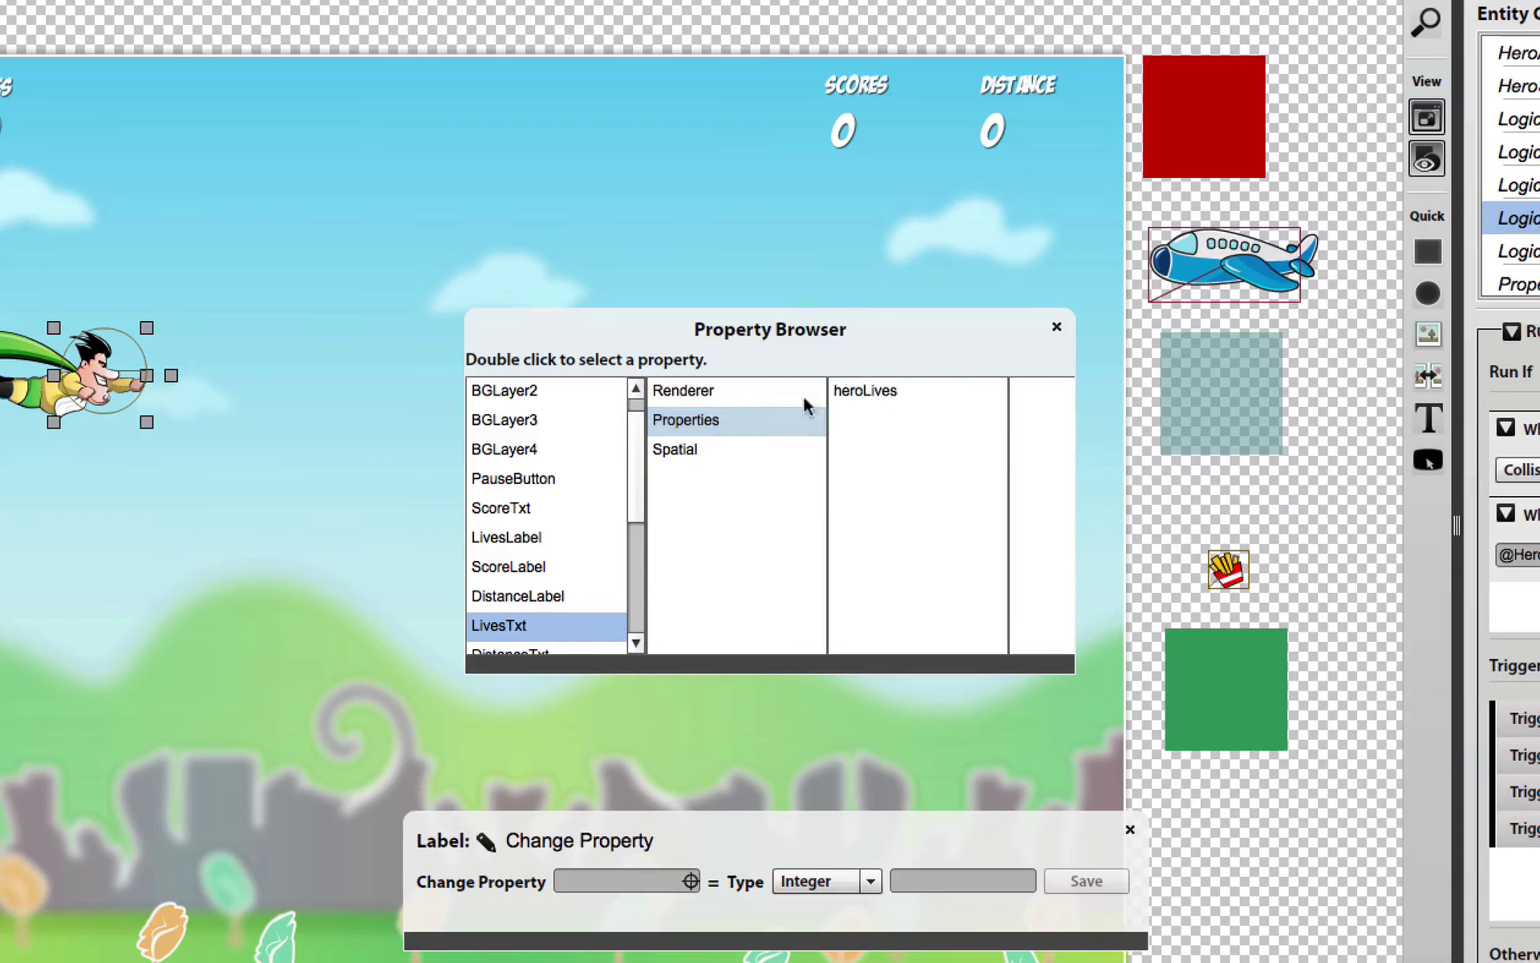
pyautogui.click(873, 390)
pyautogui.doubleClick(872, 389)
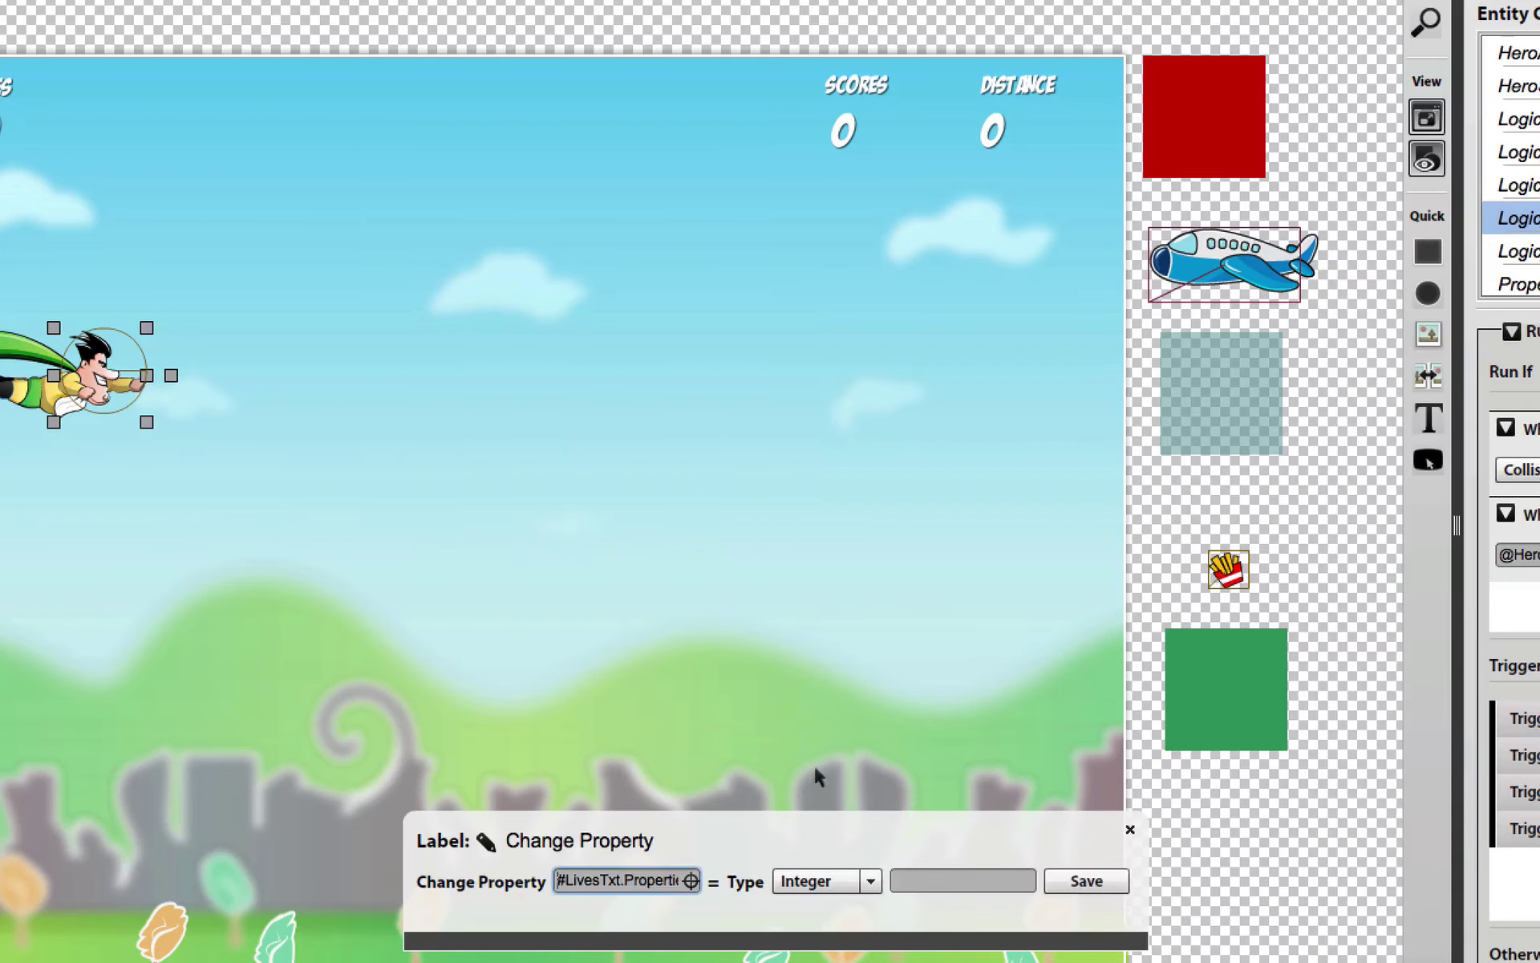
# - Set the value type to Expression with heroLives - 1
pyautogui.click(825, 882)
pyautogui.click(830, 932)
pyautogui.click(1025, 881)
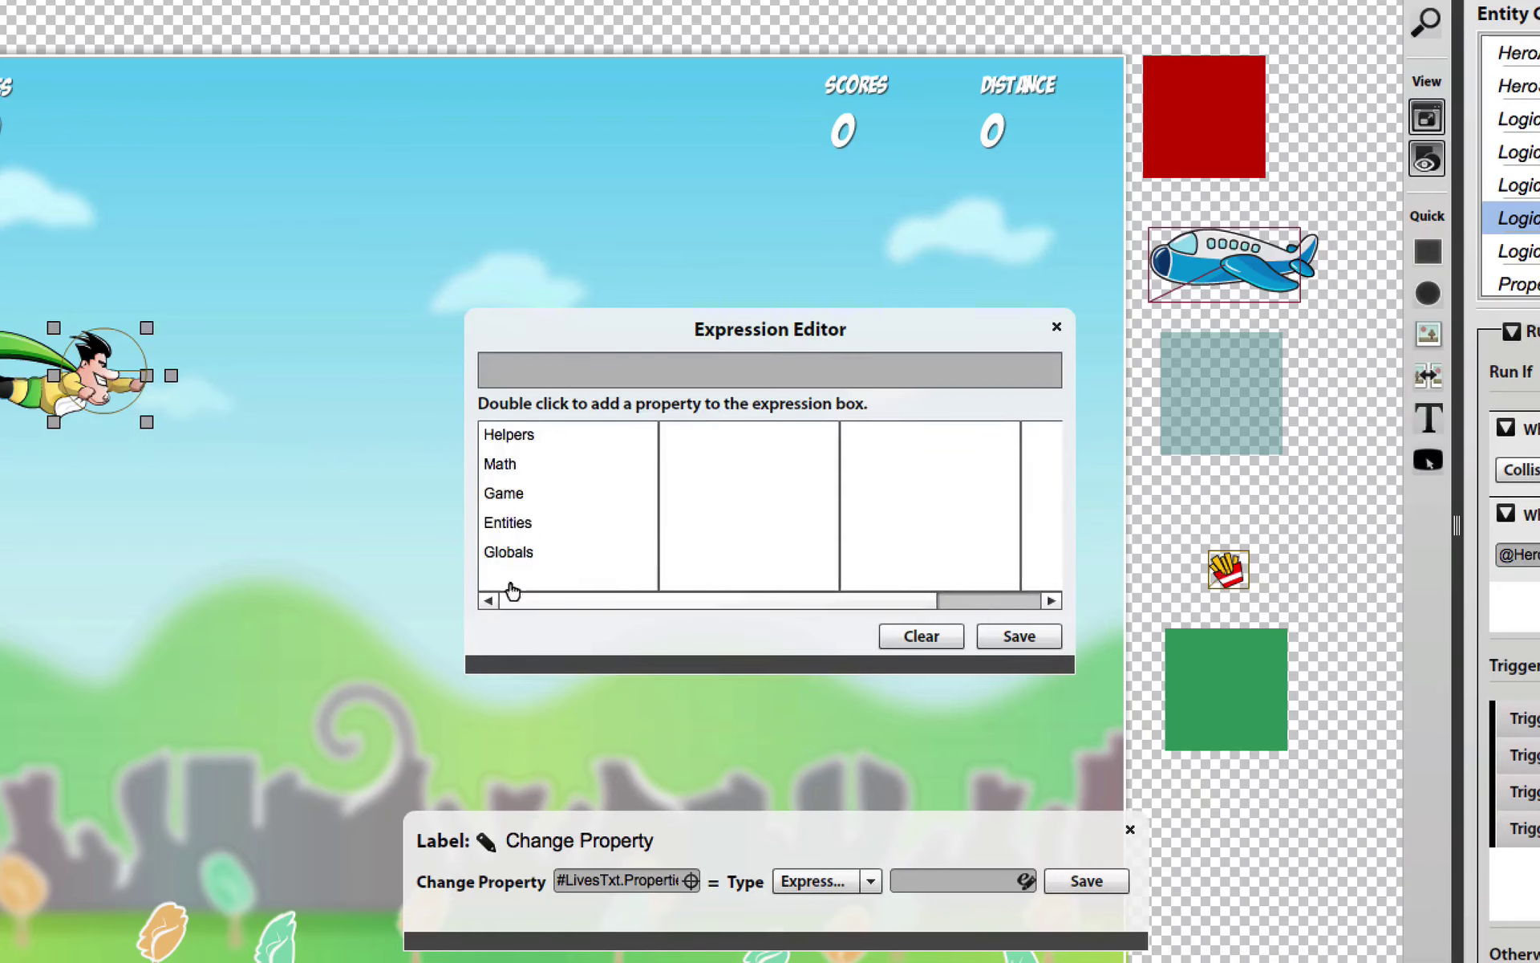
pyautogui.click(531, 523)
pyautogui.scroll(-3, 742, 522)
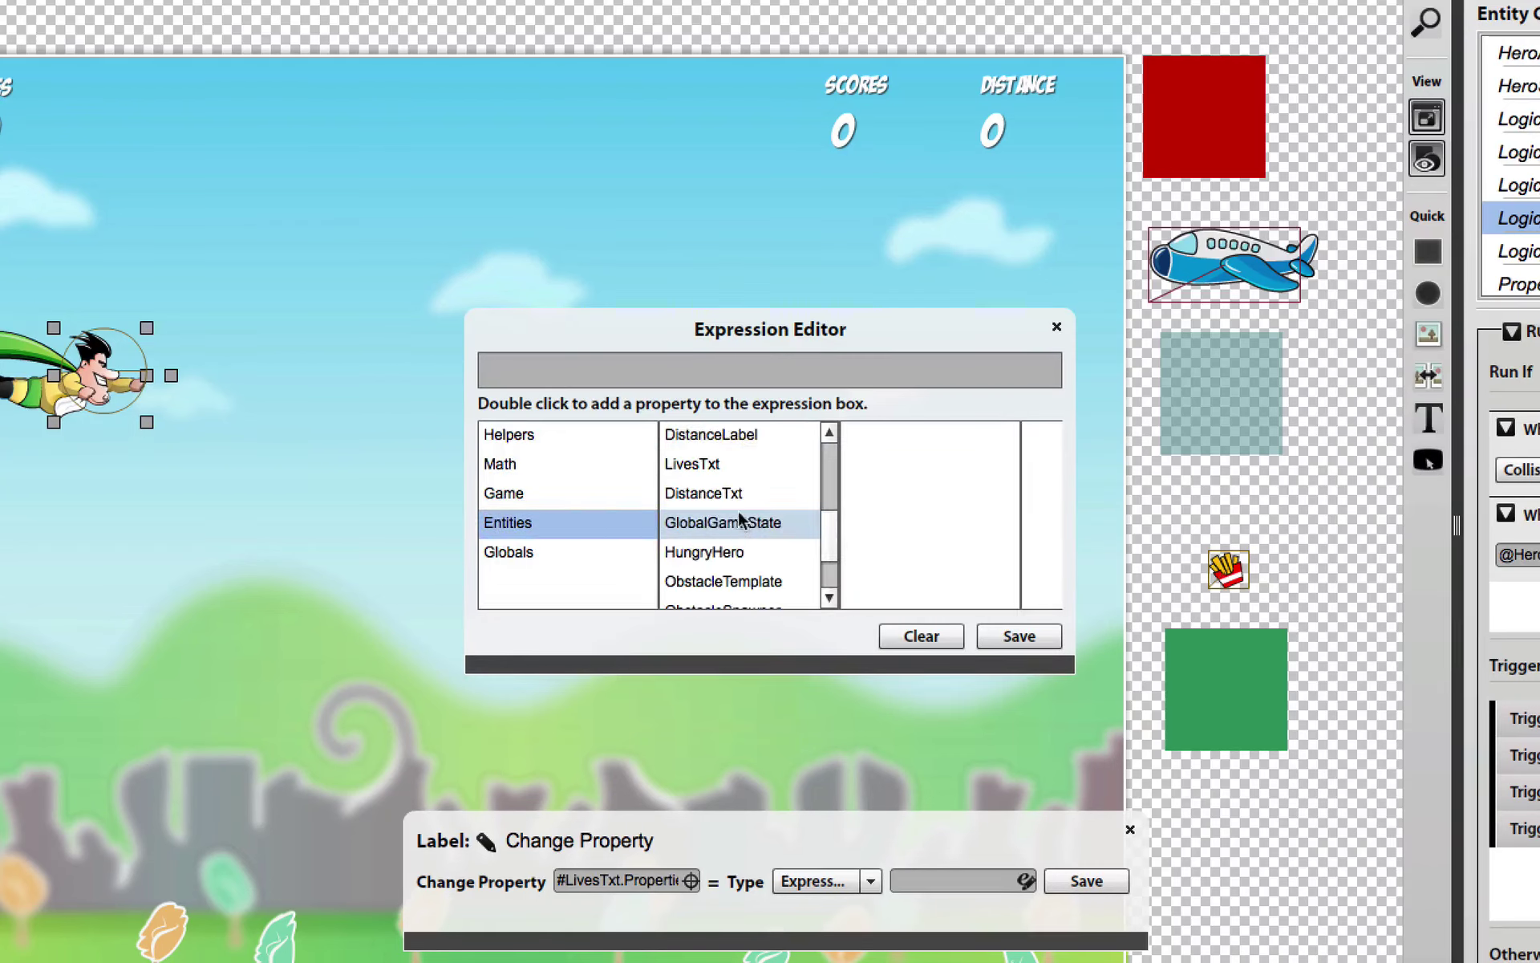
pyautogui.click(698, 463)
pyautogui.click(900, 465)
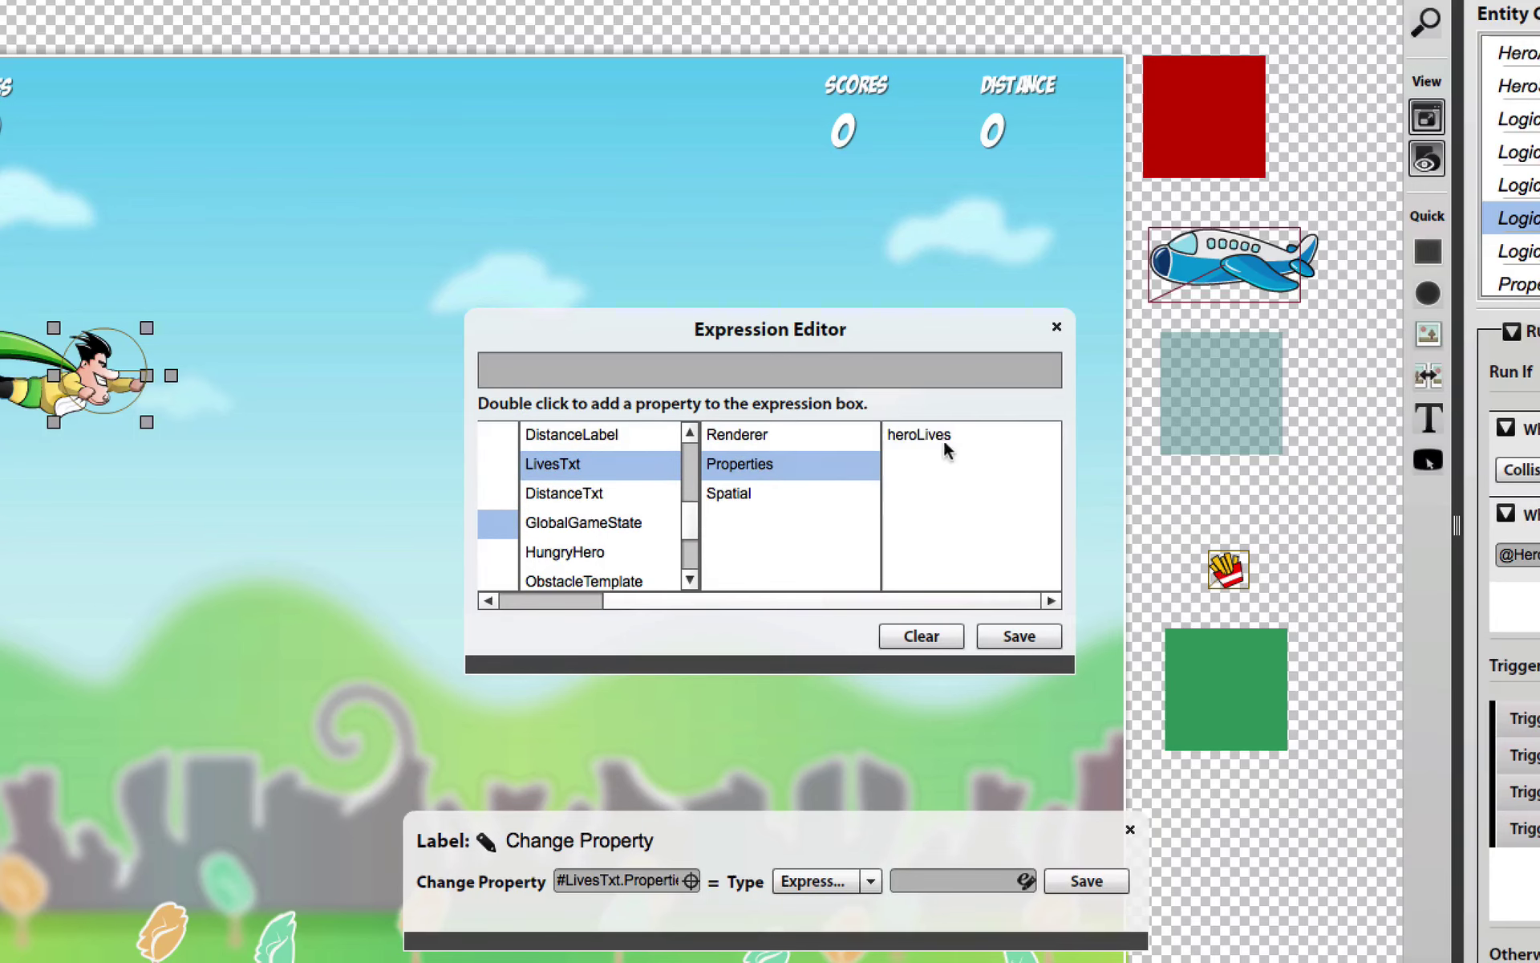
pyautogui.click(922, 434)
pyautogui.doubleClick(922, 434)
pyautogui.click(856, 365)
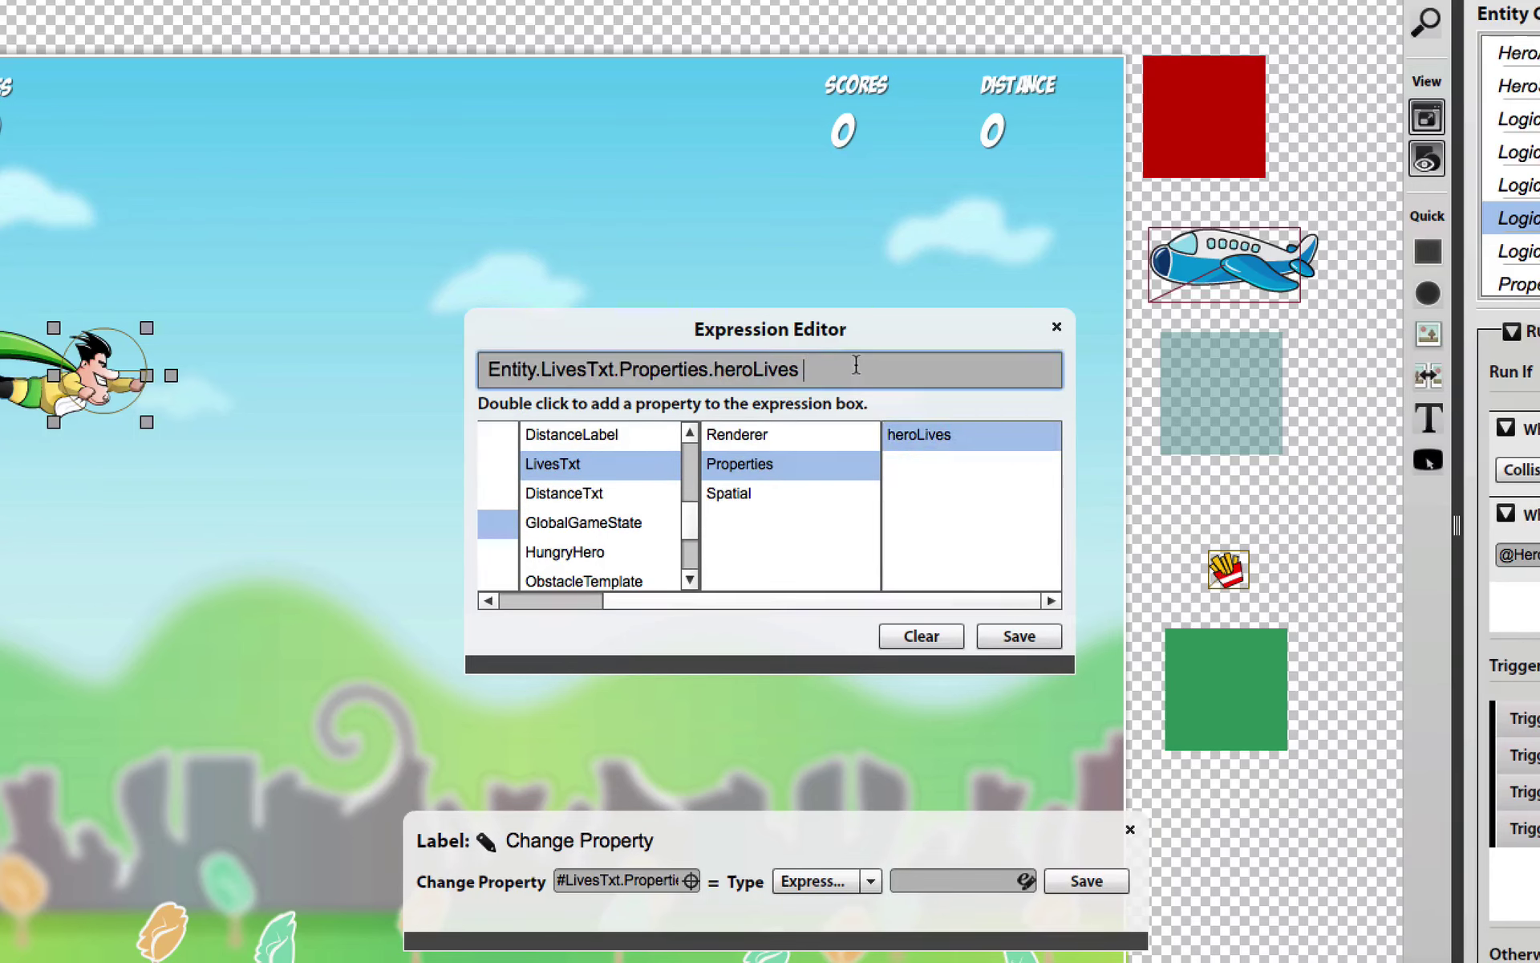
pyautogui.write('- 1')
pyautogui.click(1018, 636)
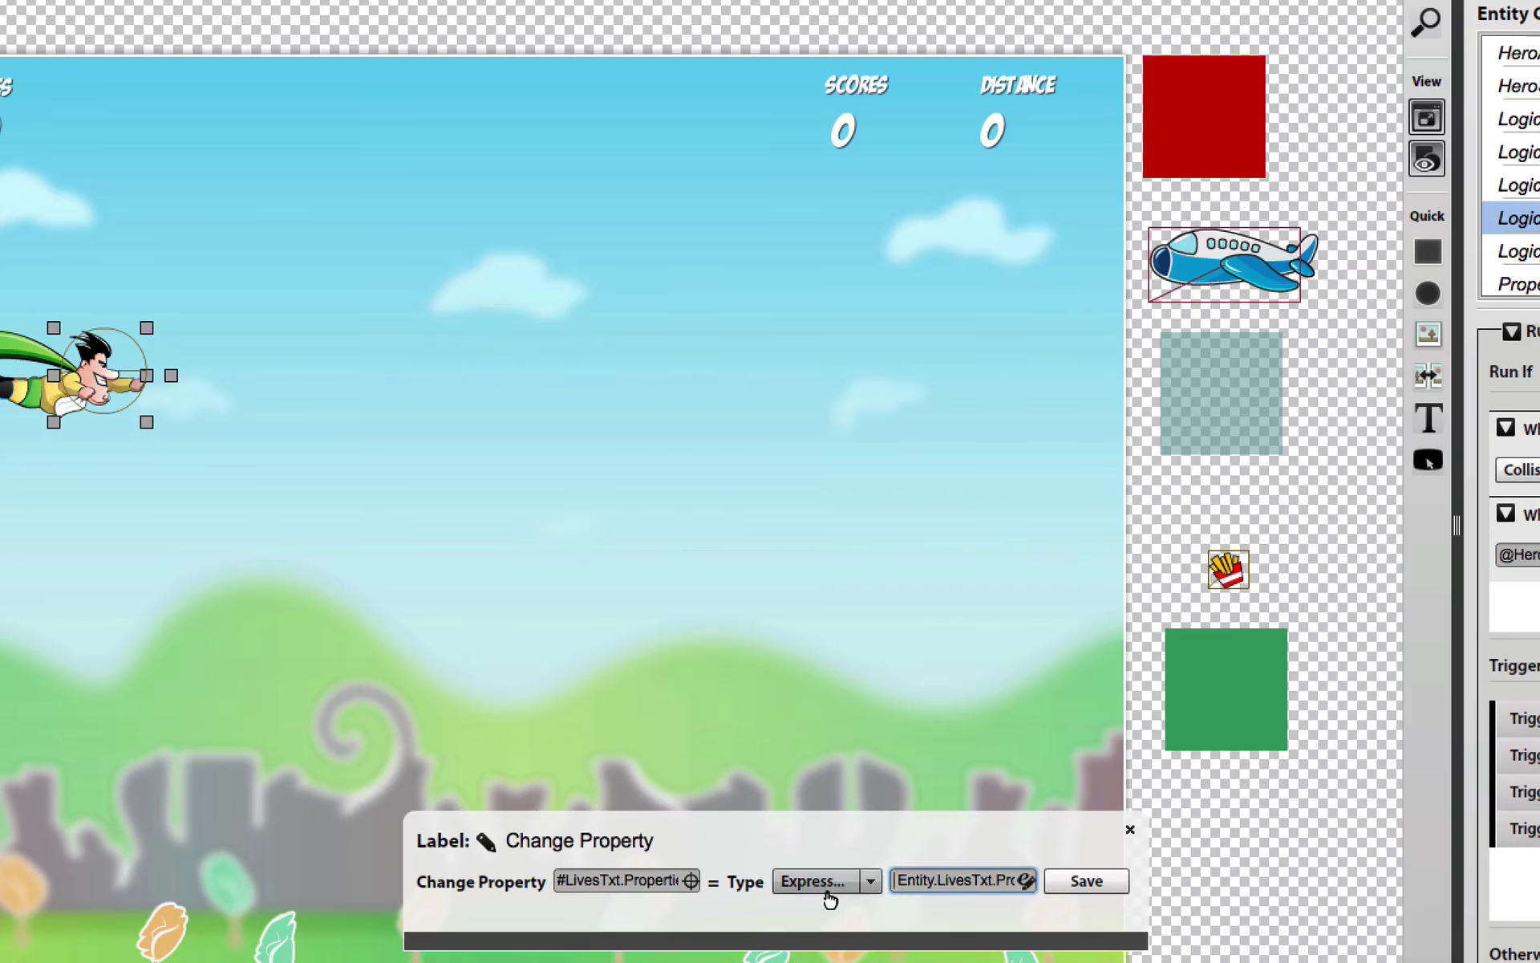
# - Label the action DecrementLives and save it to the rule
pyautogui.click(532, 849)
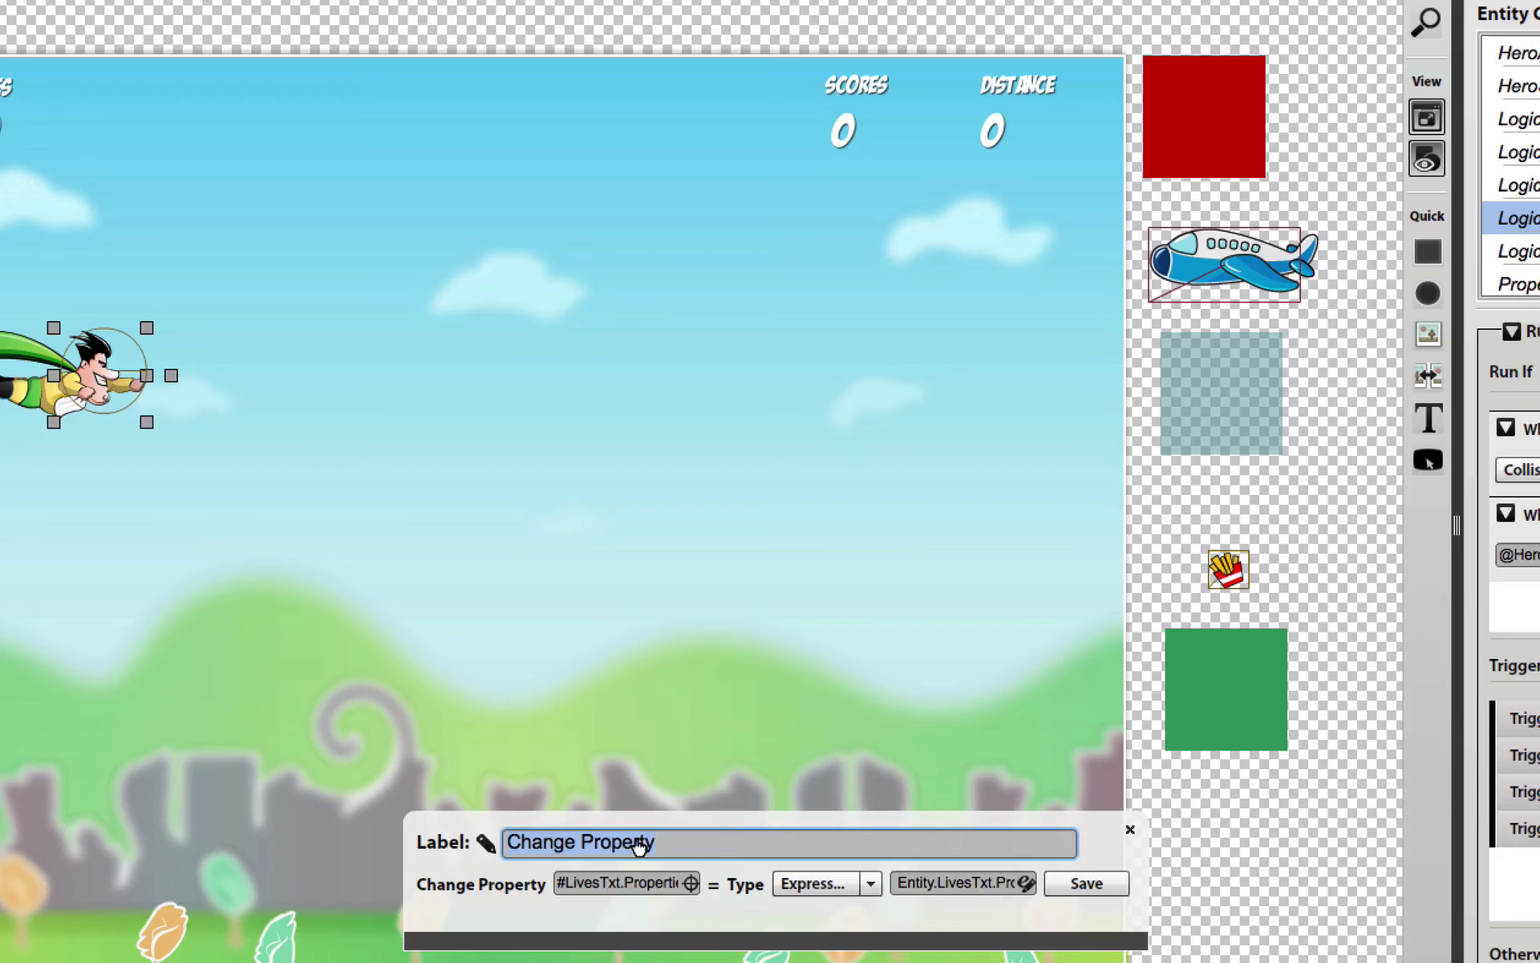
pyautogui.write('DecrementLives')
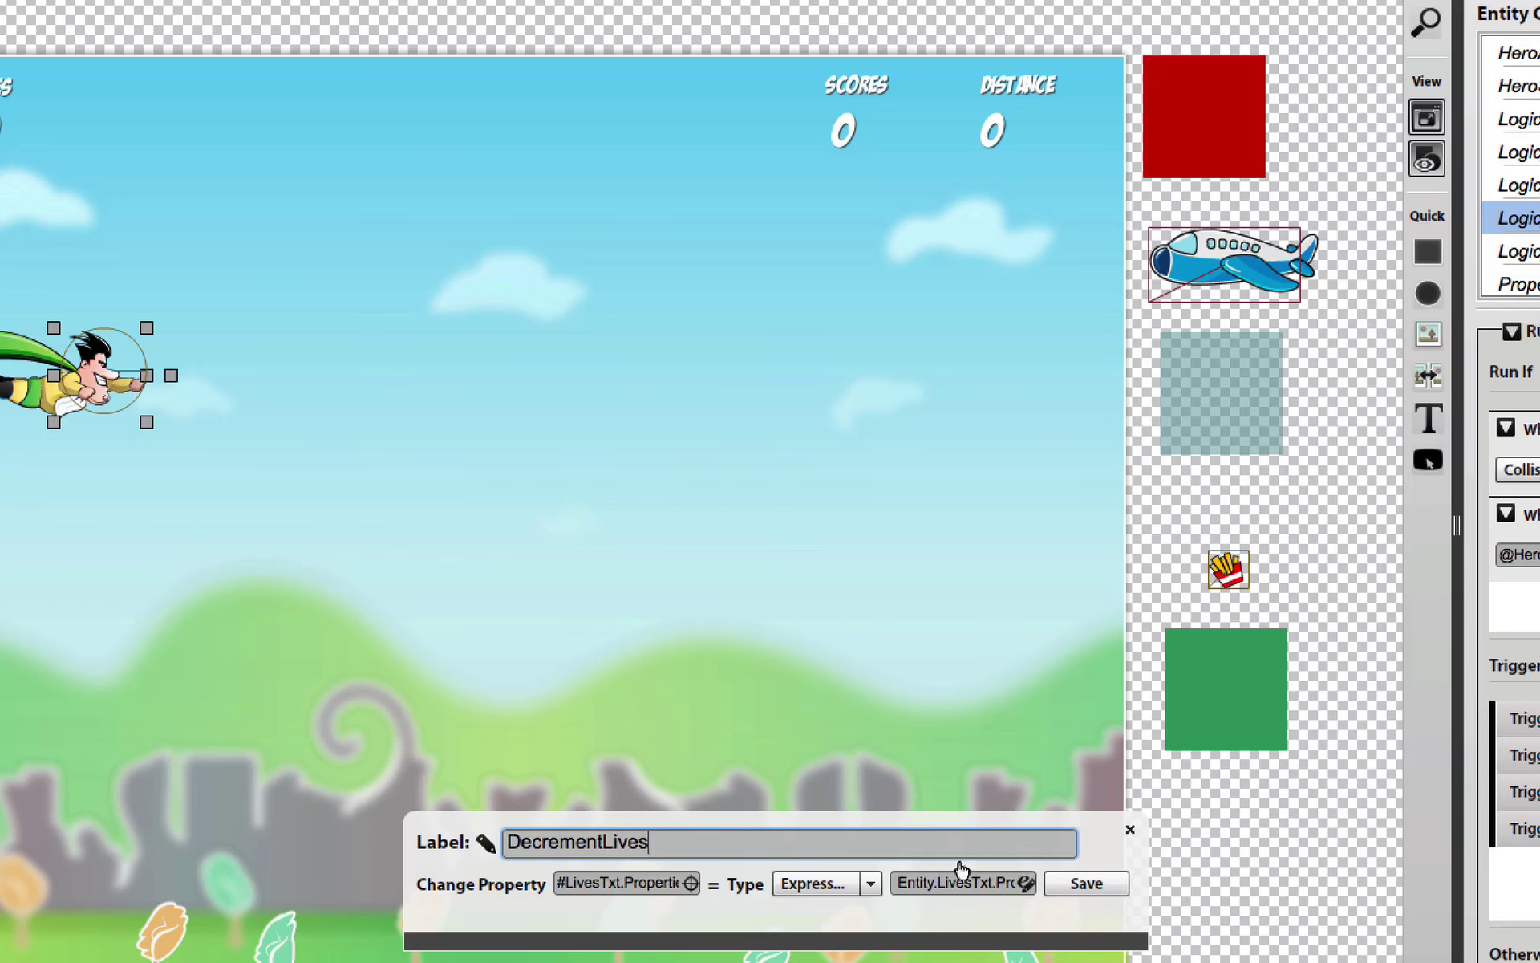
pyautogui.click(1111, 884)
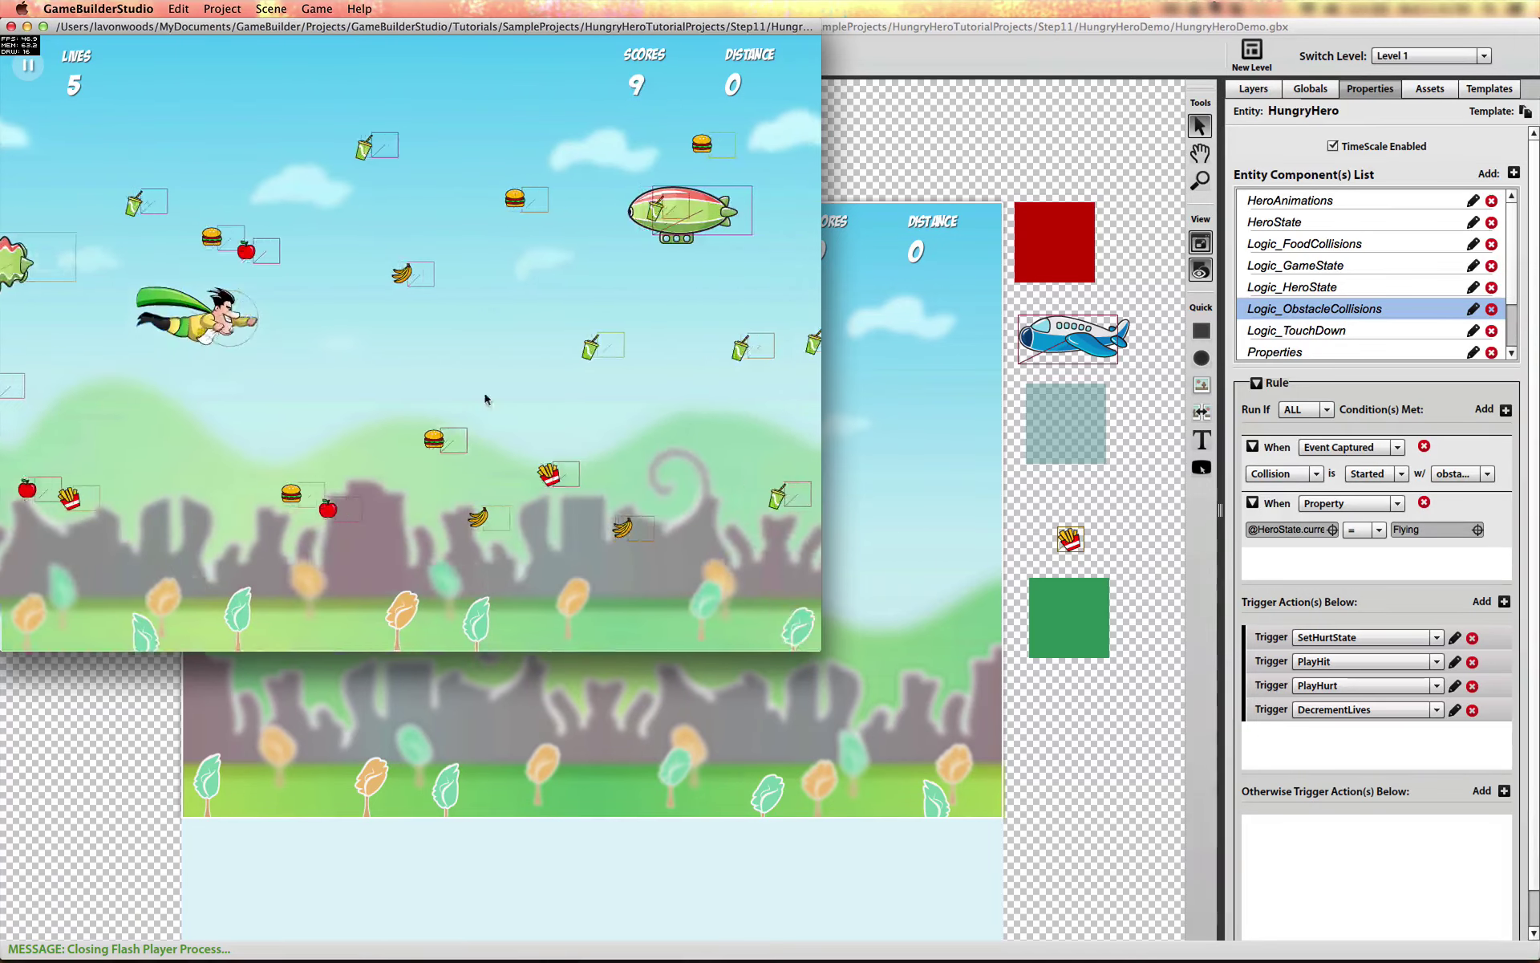
# - Close the test game window and add another trigger action to the obstacle rule
pyautogui.click(11, 26)
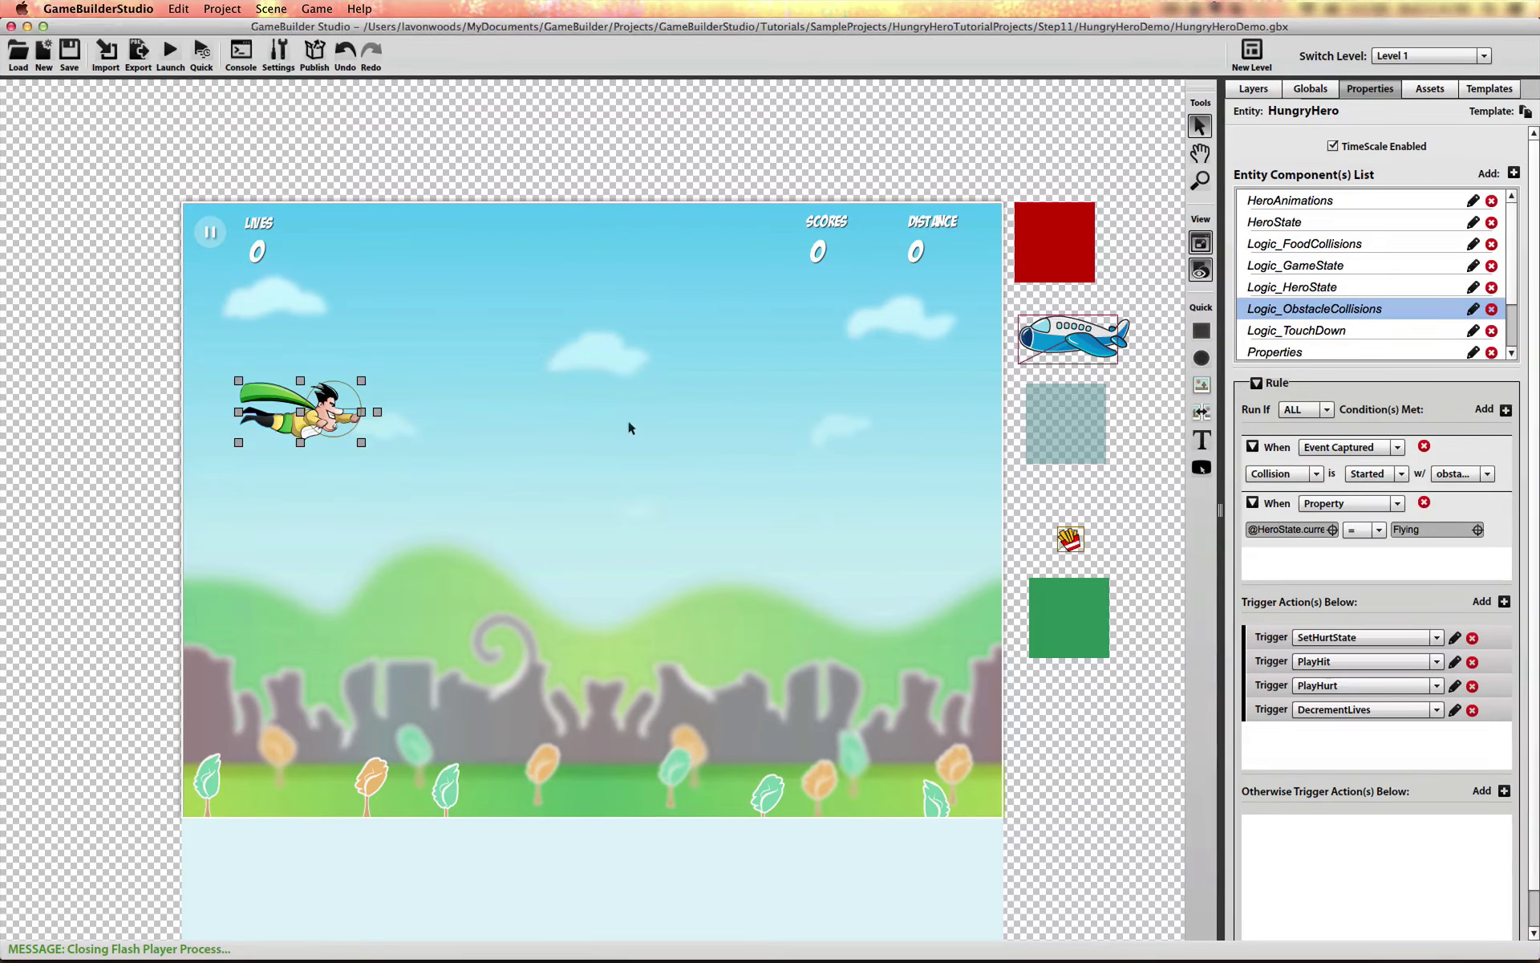
pyautogui.click(1504, 601)
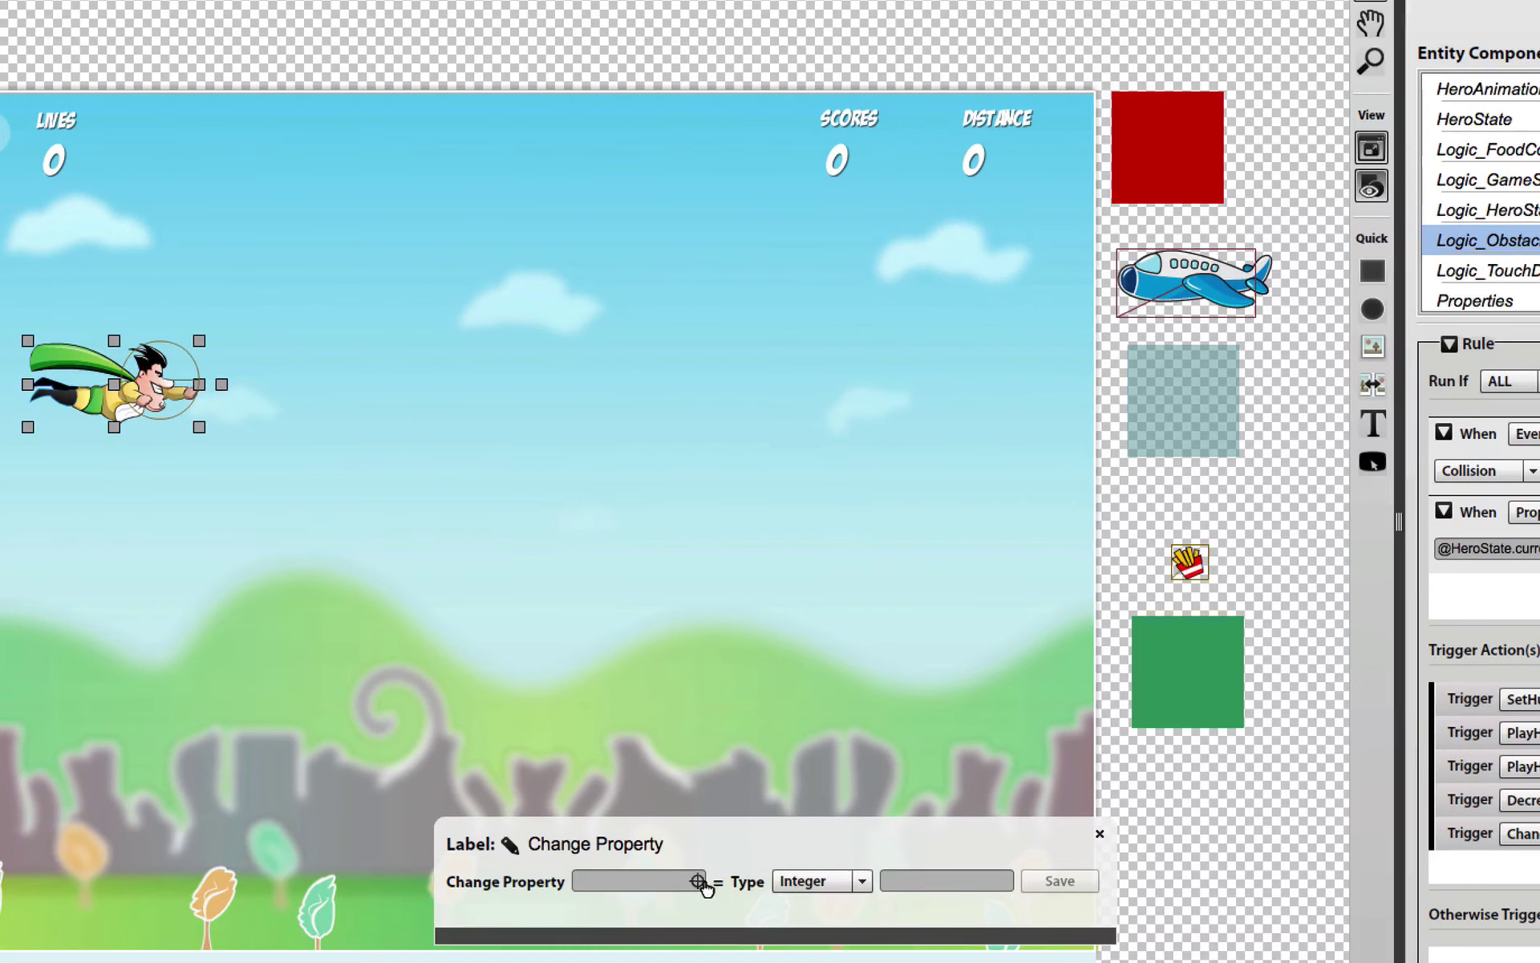
# - Target the LivesTxt Renderer text property with the fifth action
pyautogui.click(696, 881)
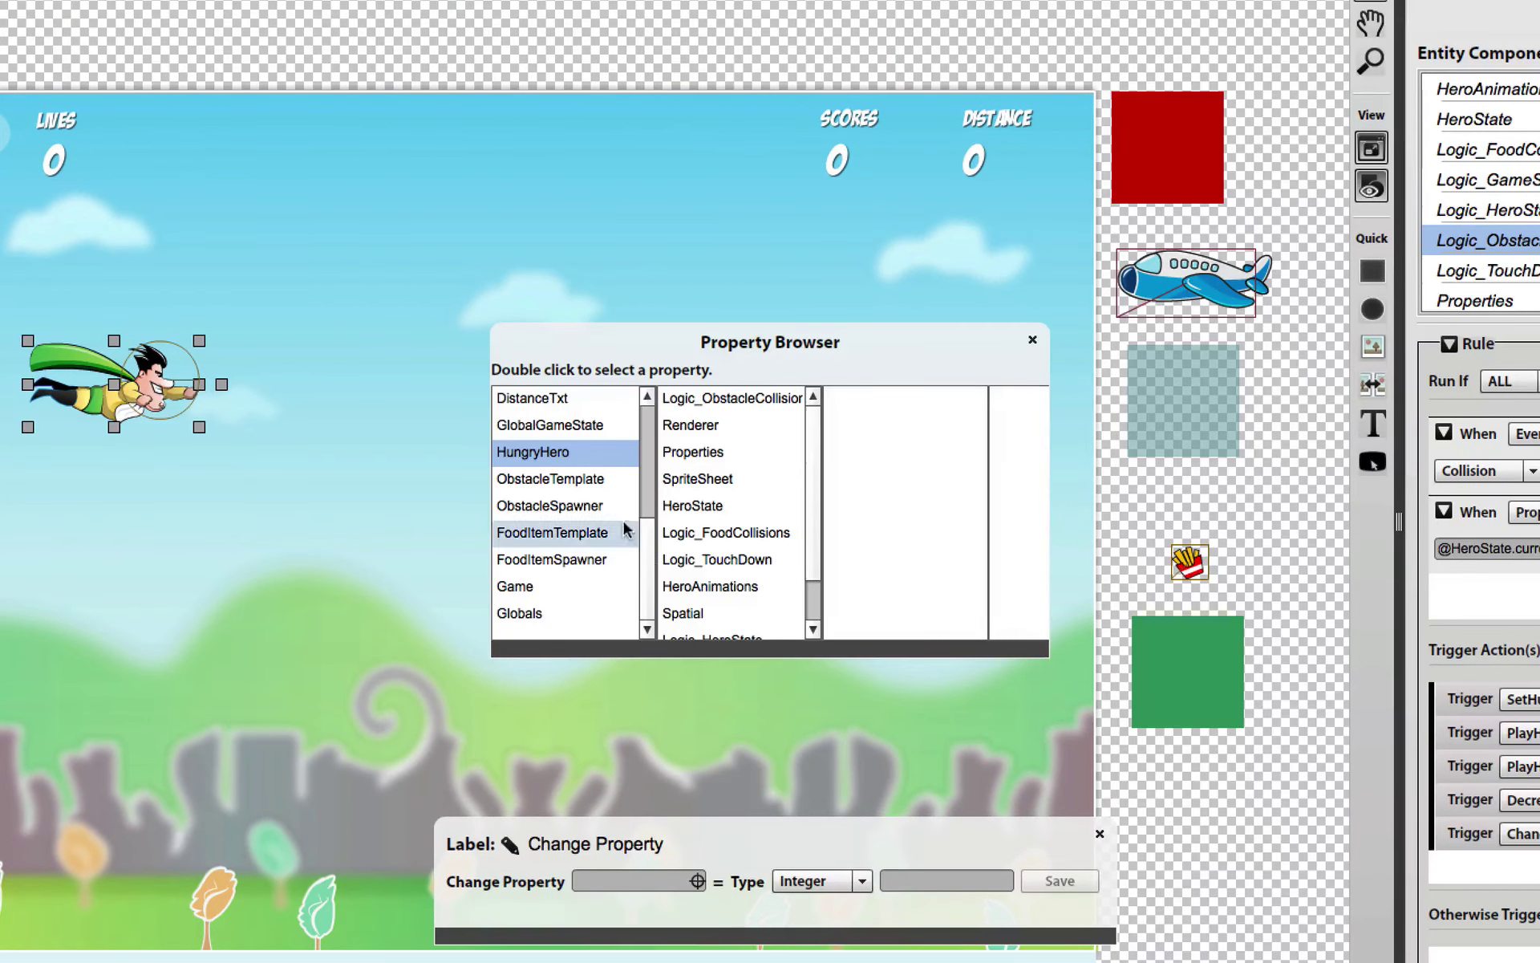
pyautogui.scroll(2, 618, 445)
pyautogui.scroll(1, 618, 445)
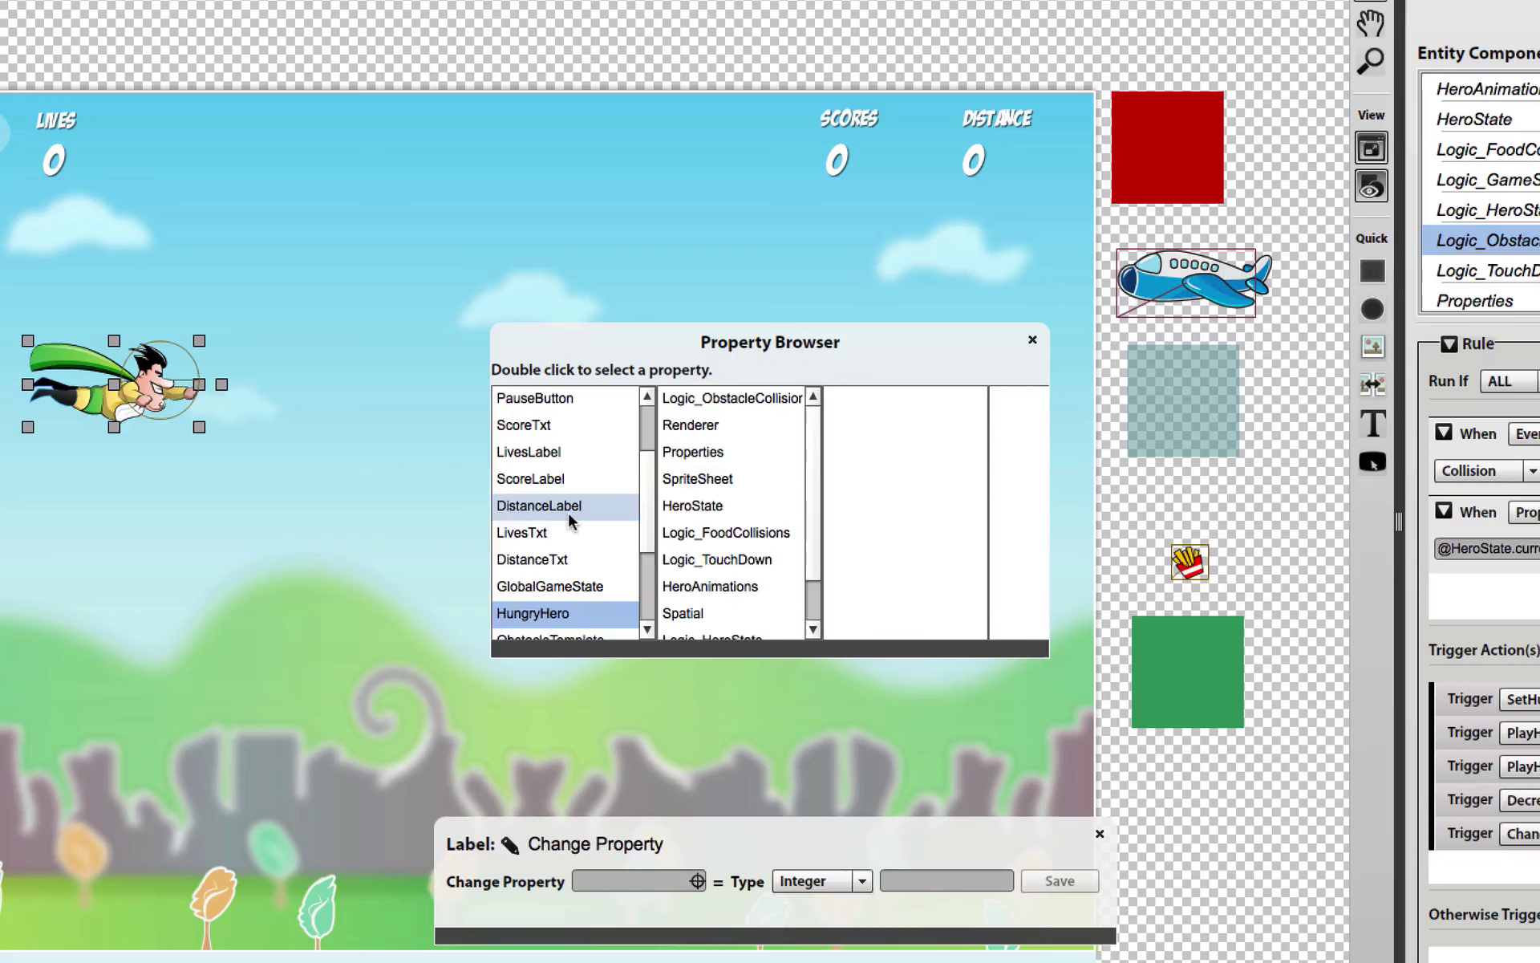
pyautogui.click(568, 532)
pyautogui.click(692, 398)
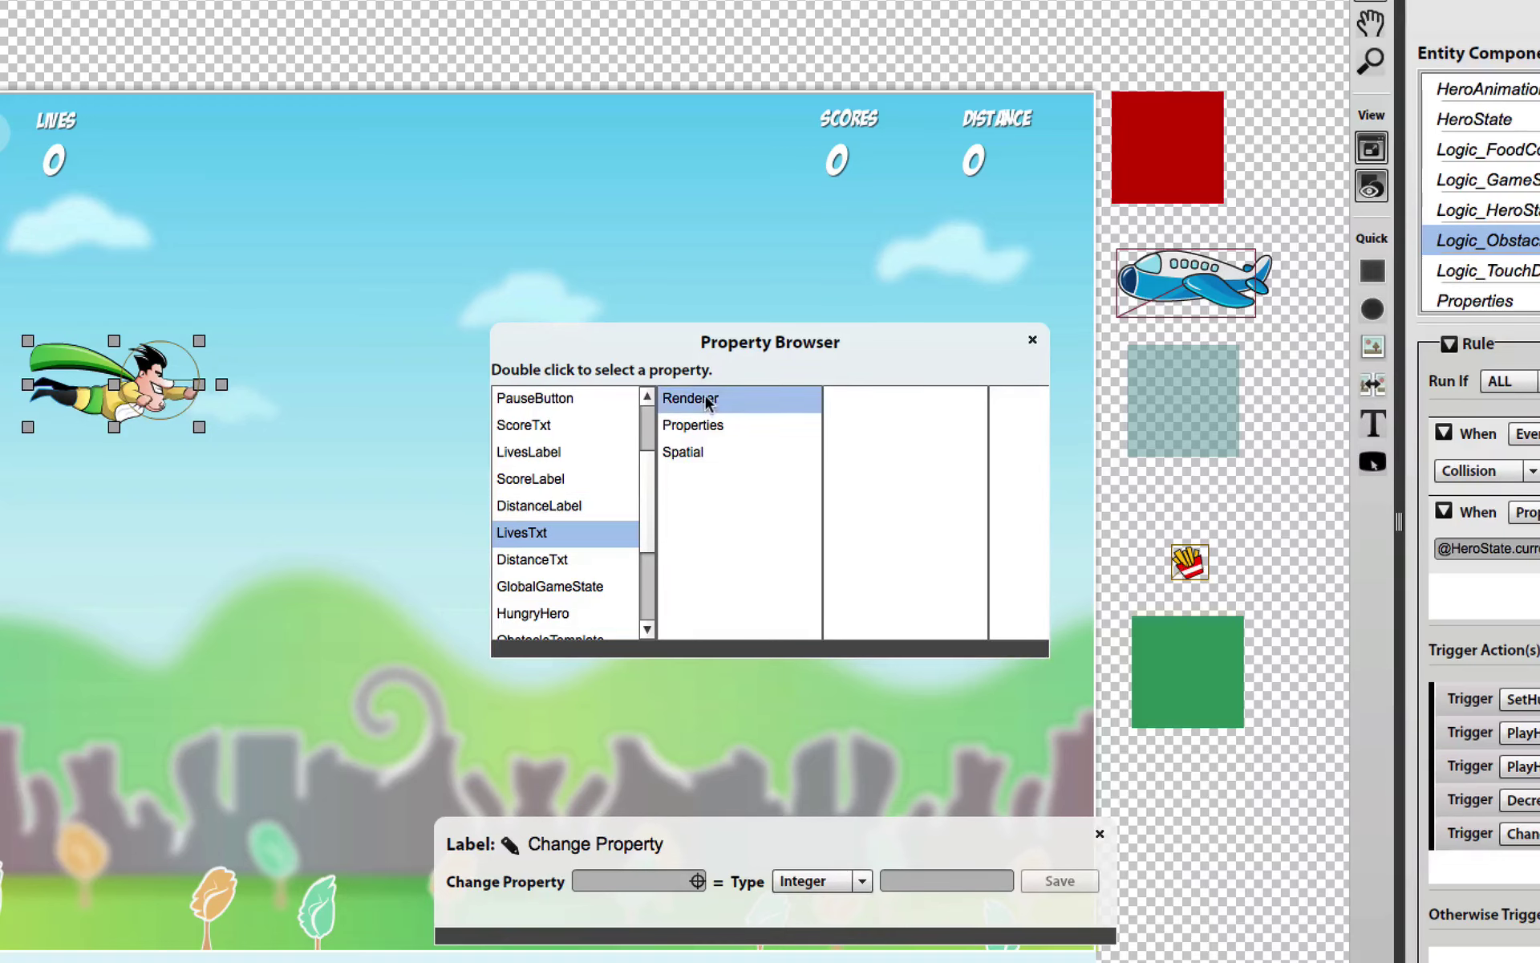
pyautogui.scroll(-5, 867, 482)
pyautogui.doubleClick(868, 558)
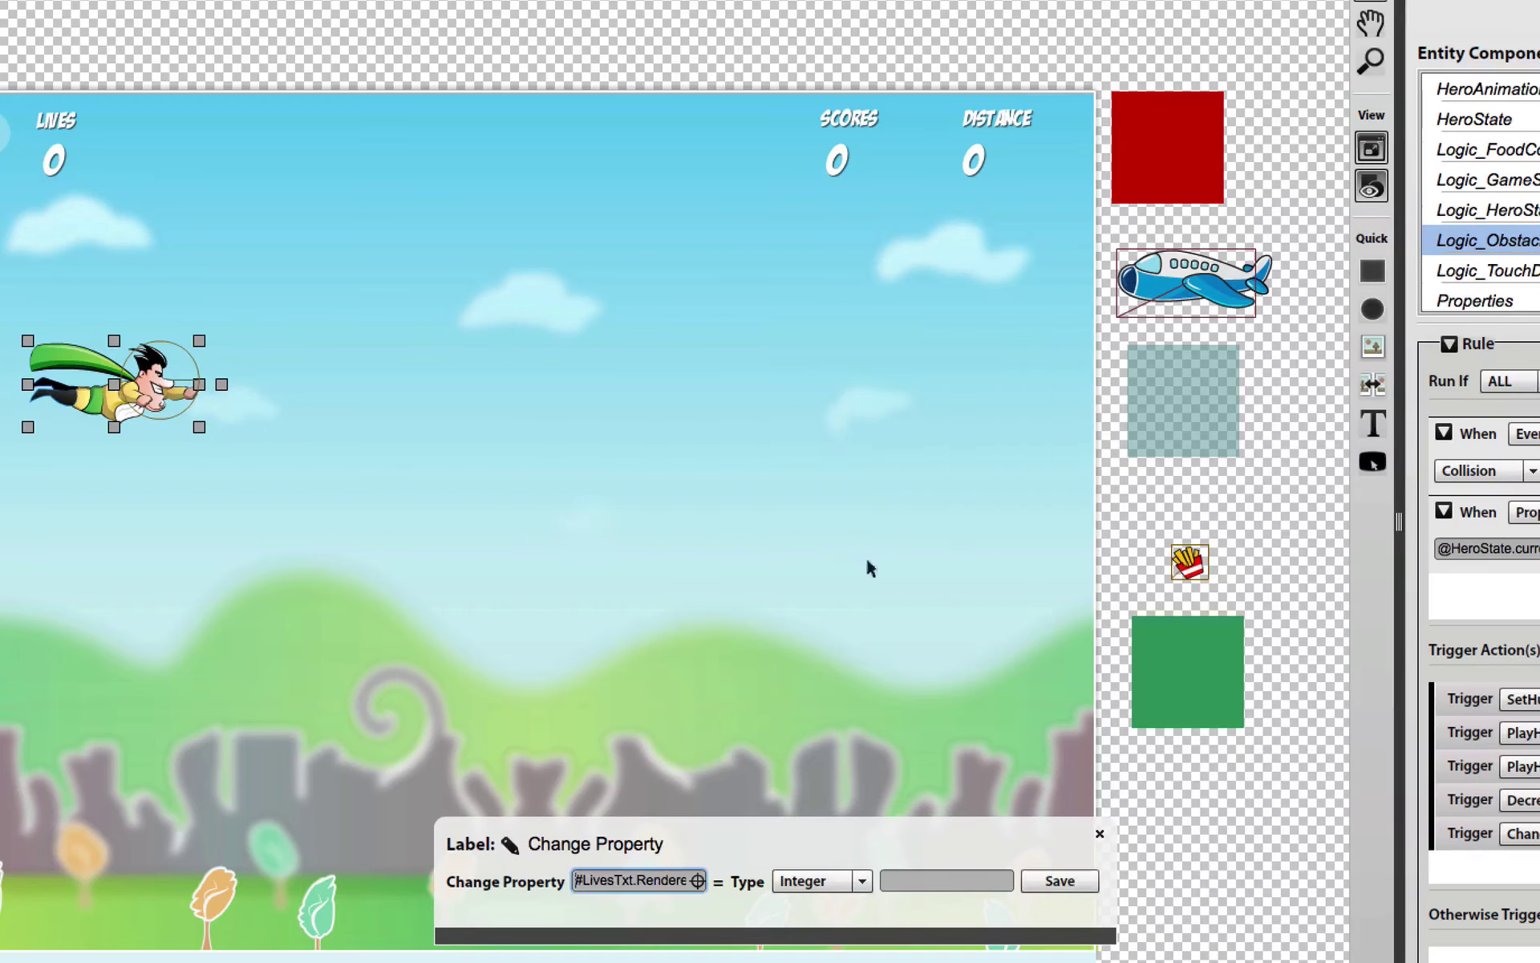
# - Set the value type to Reference, pointing at LivesTxt's Properties heroLives
pyautogui.click(835, 881)
pyautogui.click(835, 904)
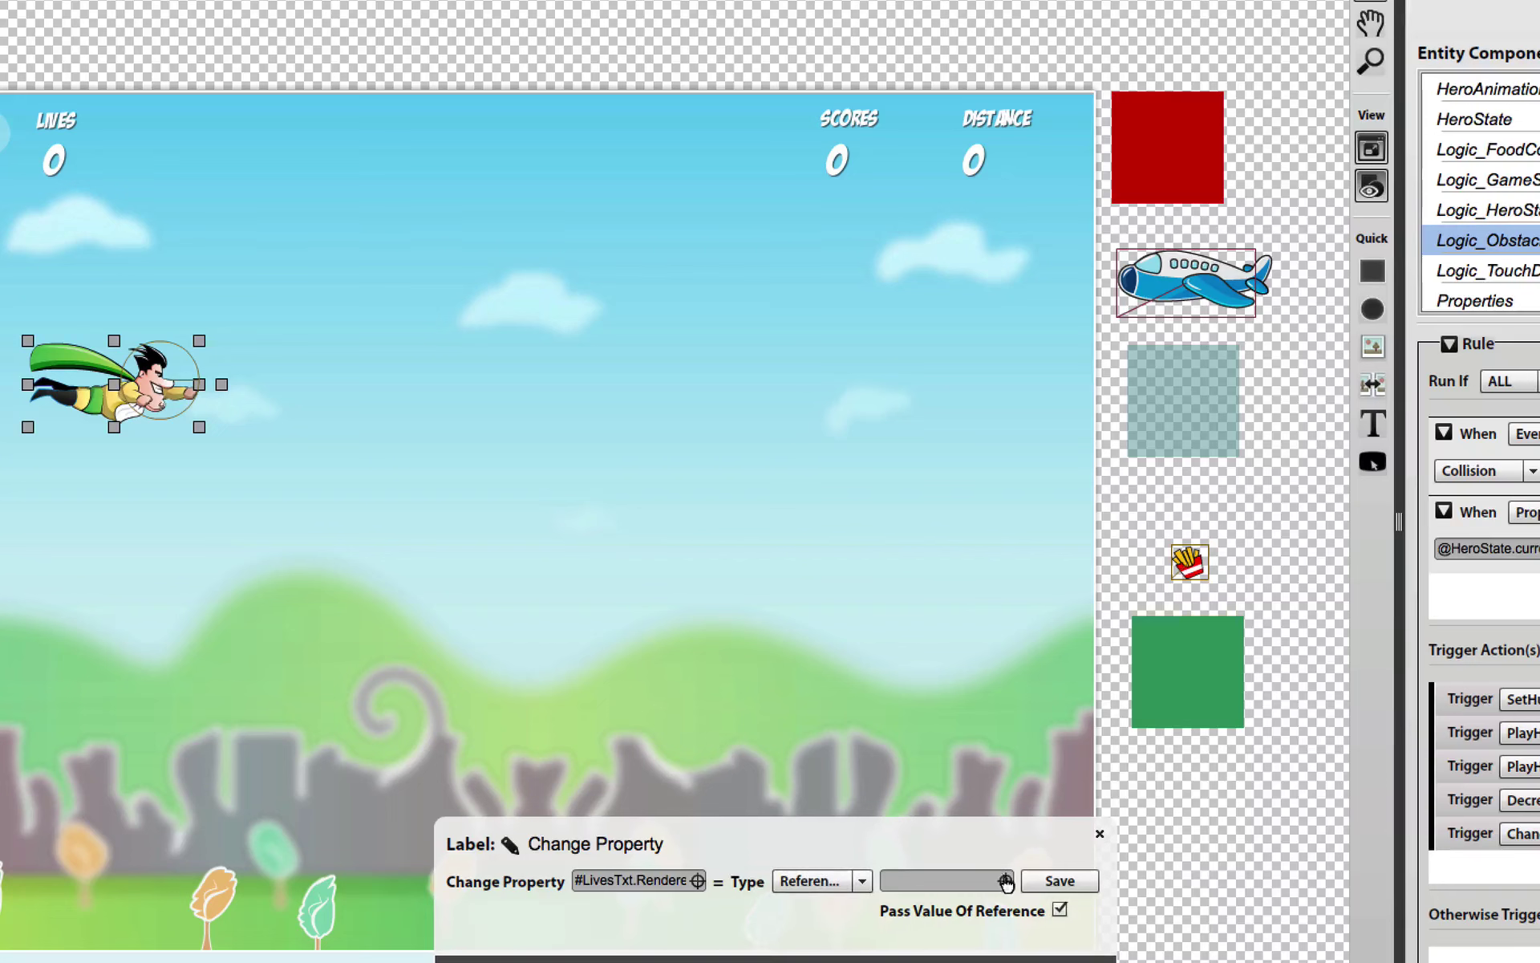
pyautogui.click(1006, 881)
pyautogui.scroll(2, 595, 474)
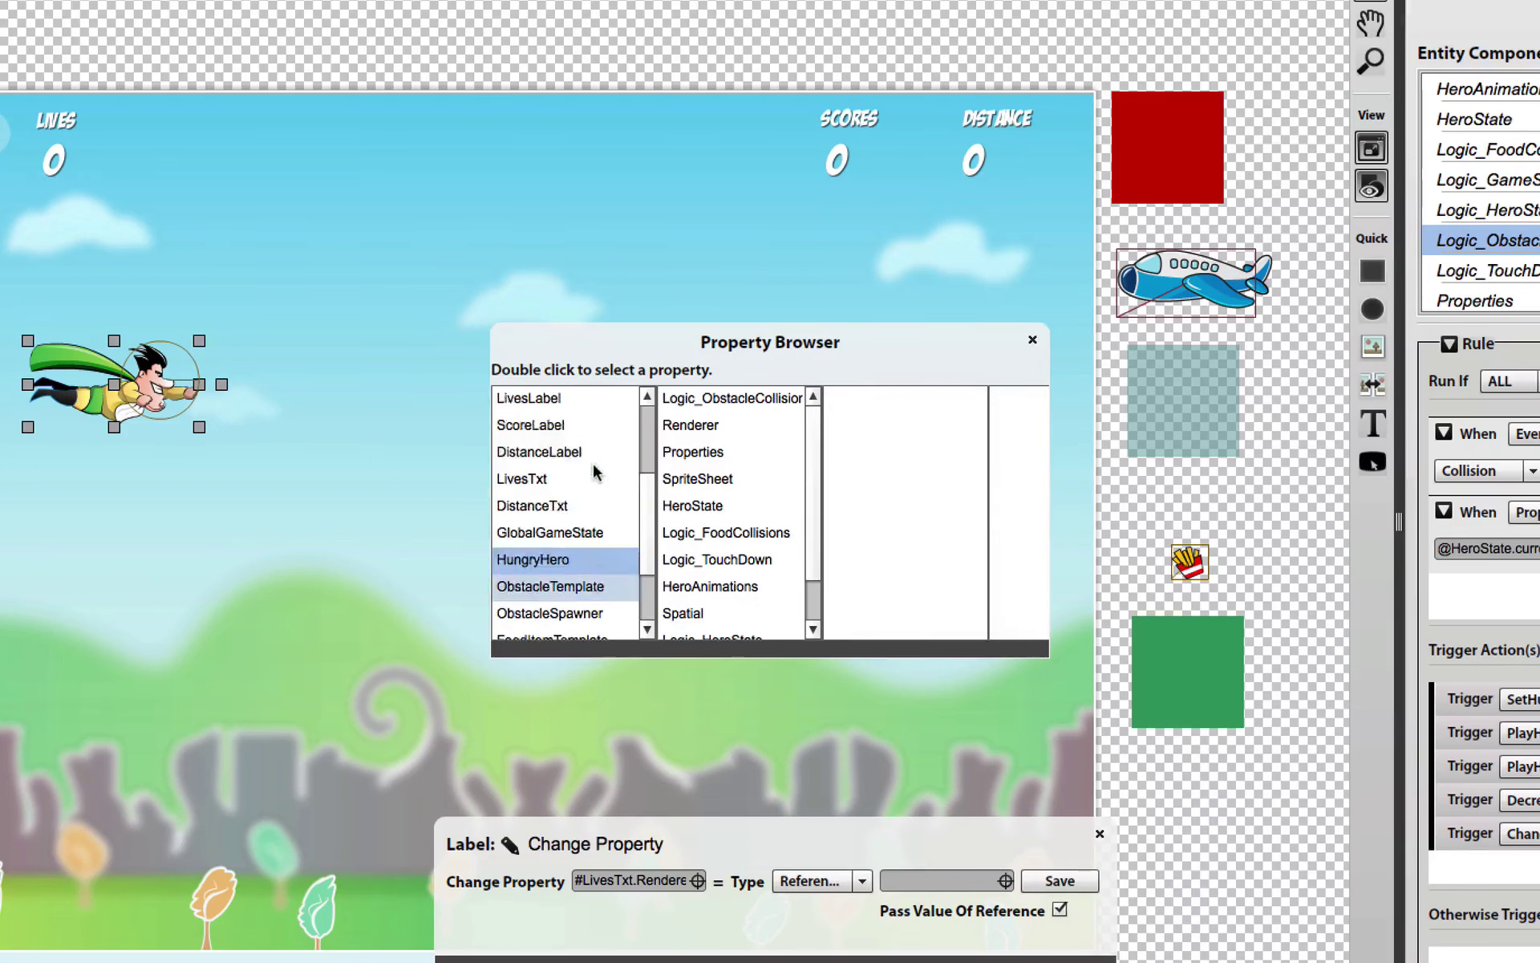
pyautogui.scroll(2, 595, 473)
pyautogui.click(567, 586)
pyautogui.click(722, 426)
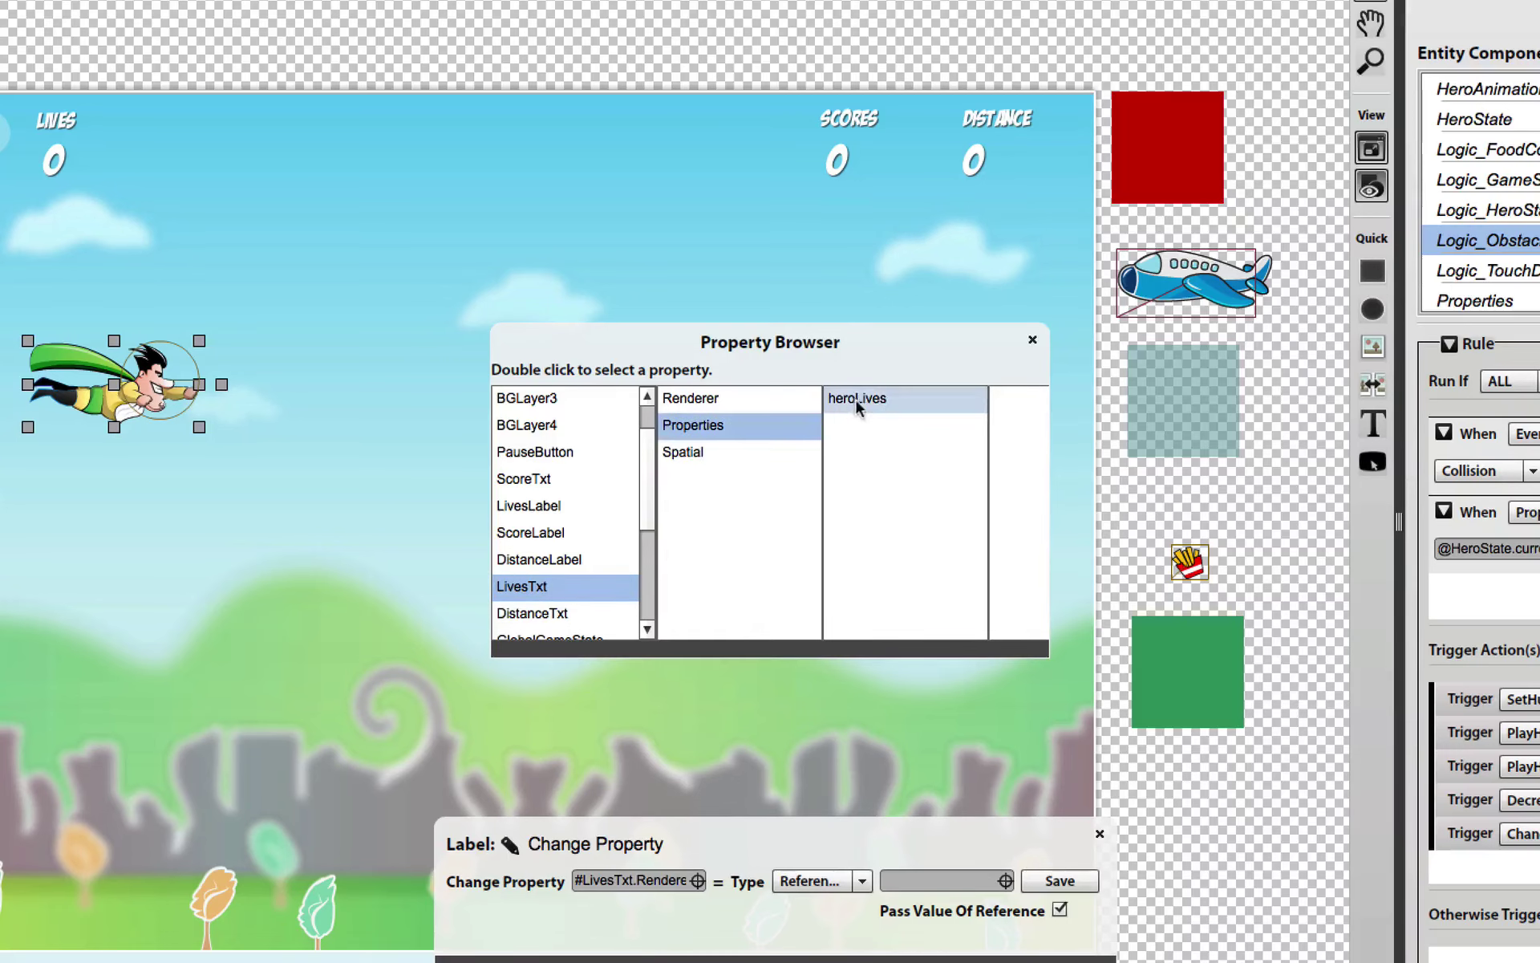
pyautogui.doubleClick(857, 405)
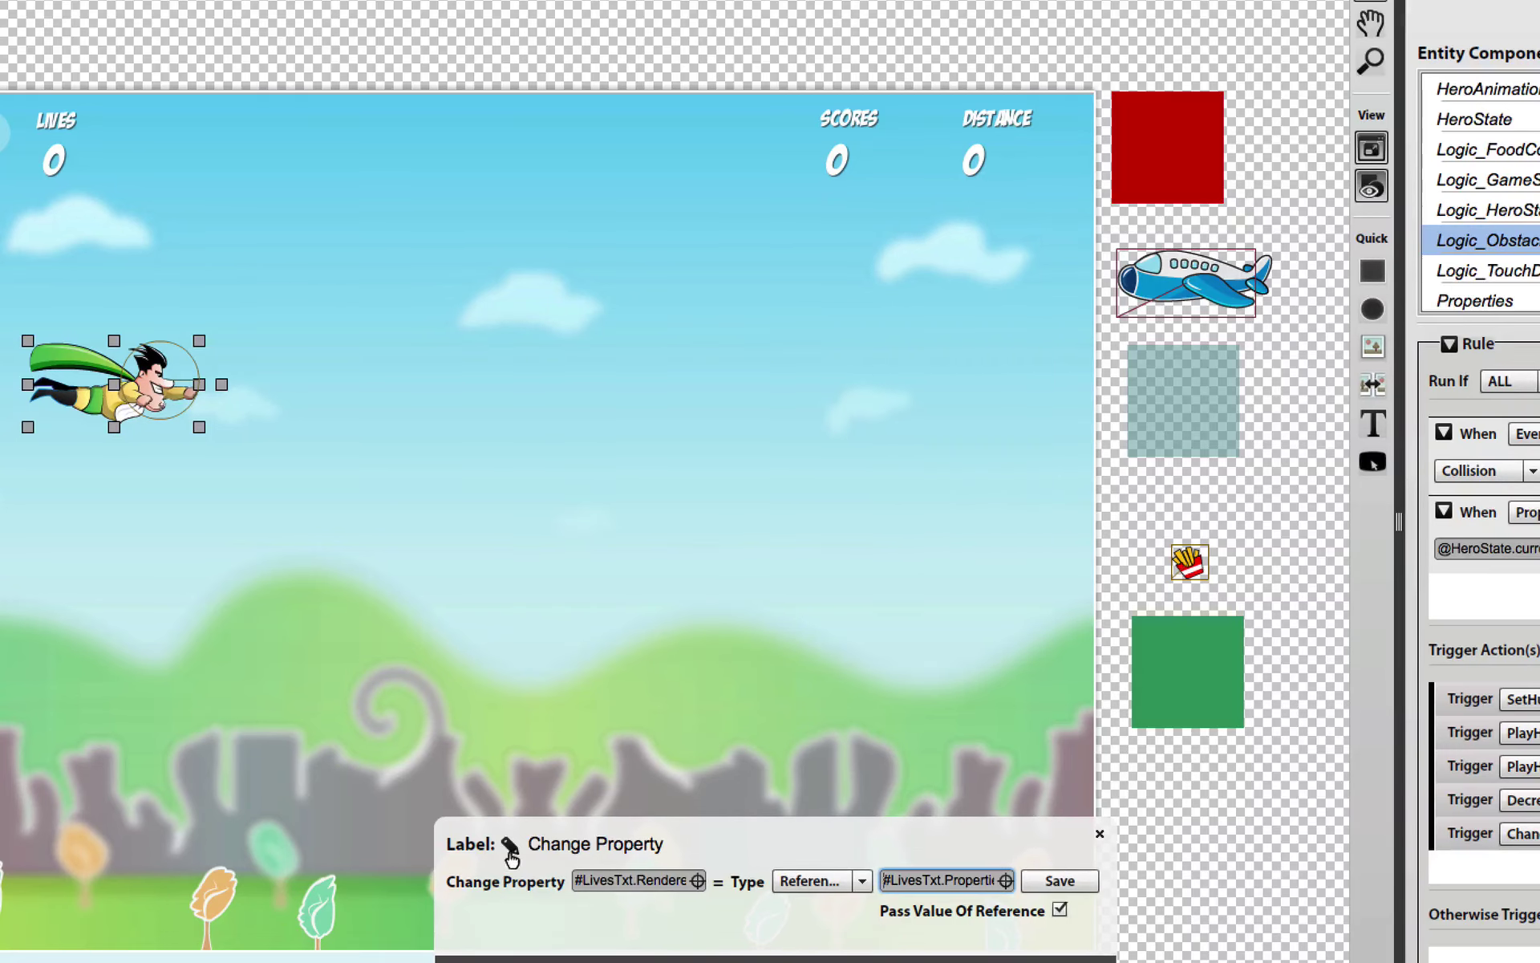
# - Label the action UpdateLivesDisplay and save it to the rule
pyautogui.click(509, 848)
pyautogui.write('UpdateLive')
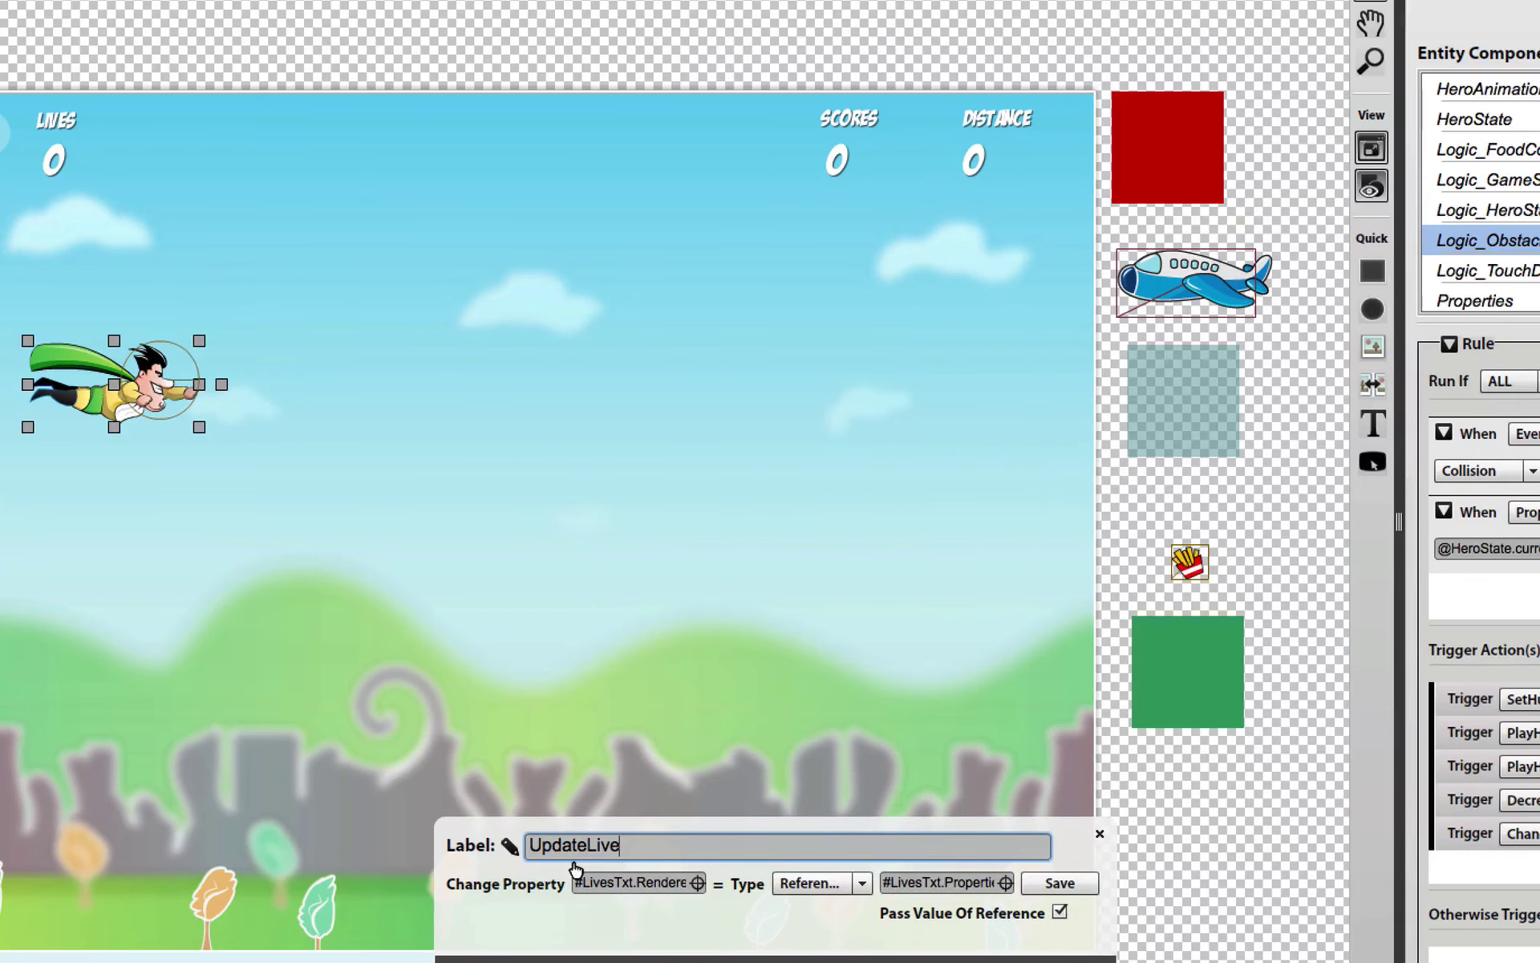
pyautogui.write('sDisplay')
pyautogui.click(1060, 883)
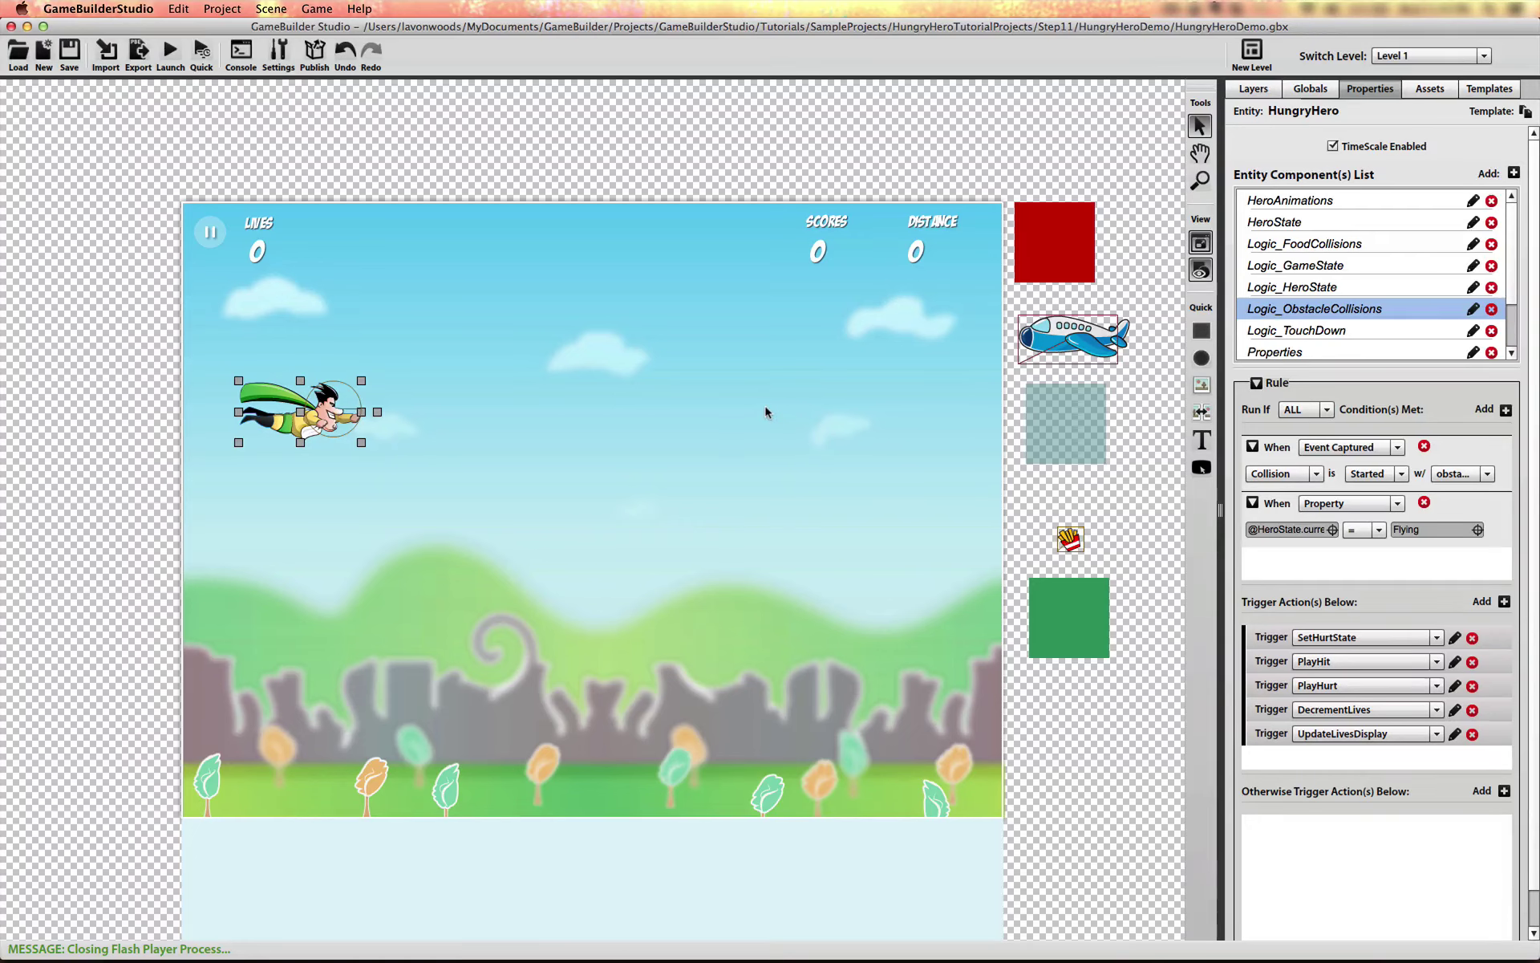